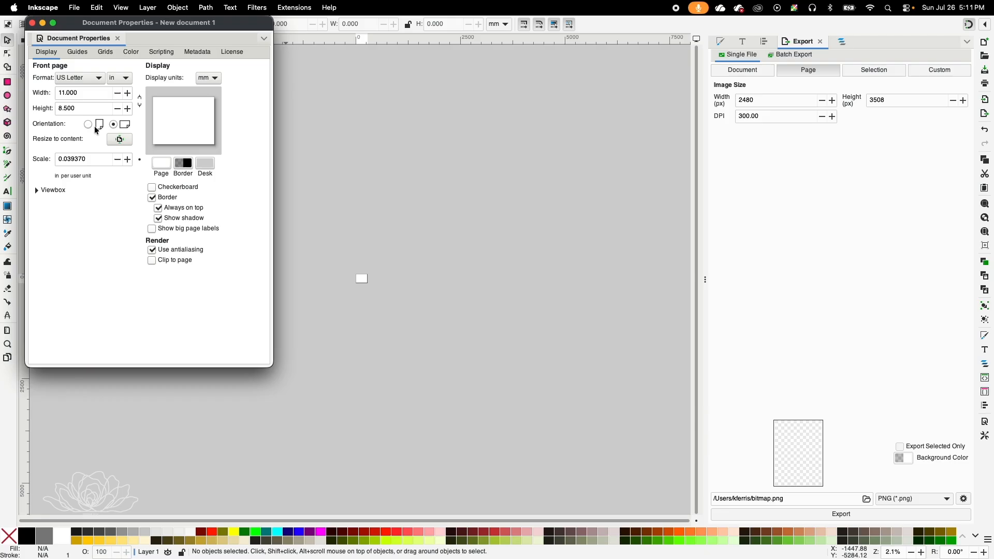
- Set the document's display units to inches and close the document properties
{"action": "left_click", "coordinate": [214, 78]}
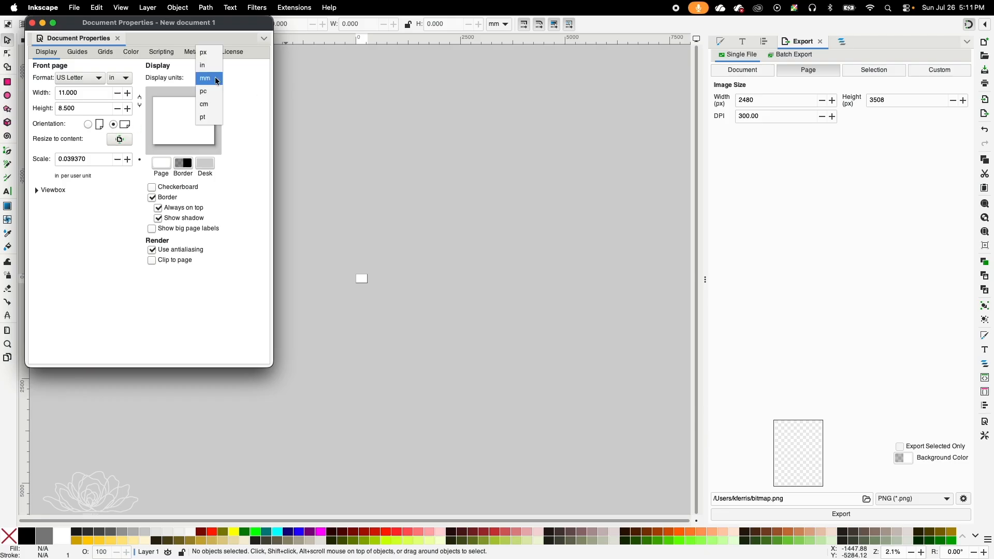
{"action": "left_click", "coordinate": [213, 68]}
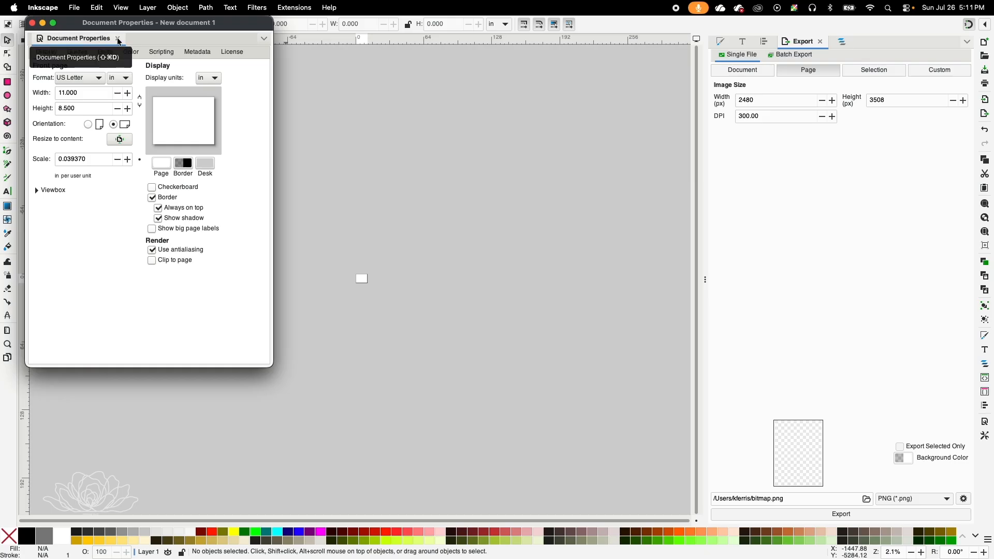
{"action": "left_click", "coordinate": [32, 24]}
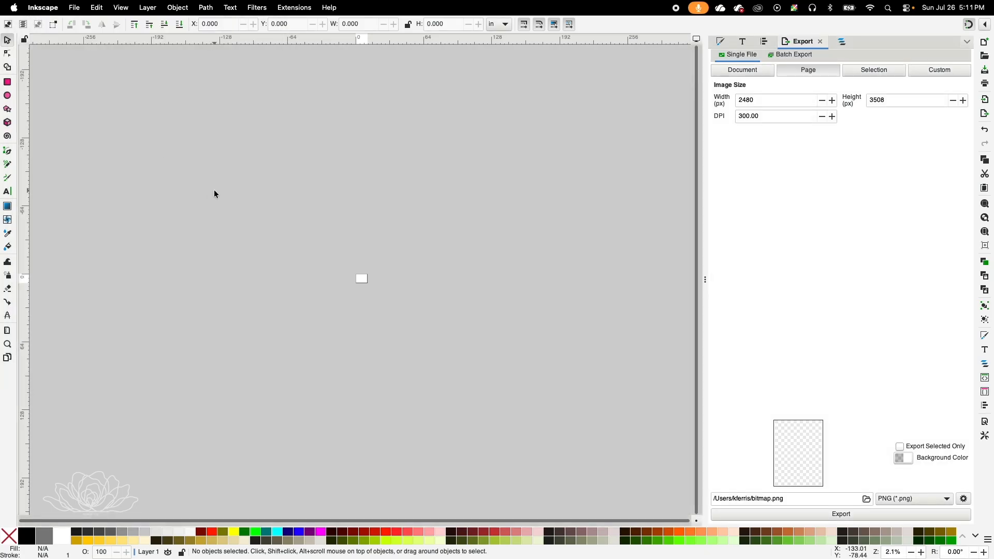
- Draw a rectangle about 8.6 by 6.4 in on the page
{"action": "left_click", "coordinate": [7, 343]}
{"action": "left_click", "coordinate": [369, 277]}
{"action": "scroll", "coordinate": [362, 276], "scroll_direction": "up", "scroll_amount": 6}
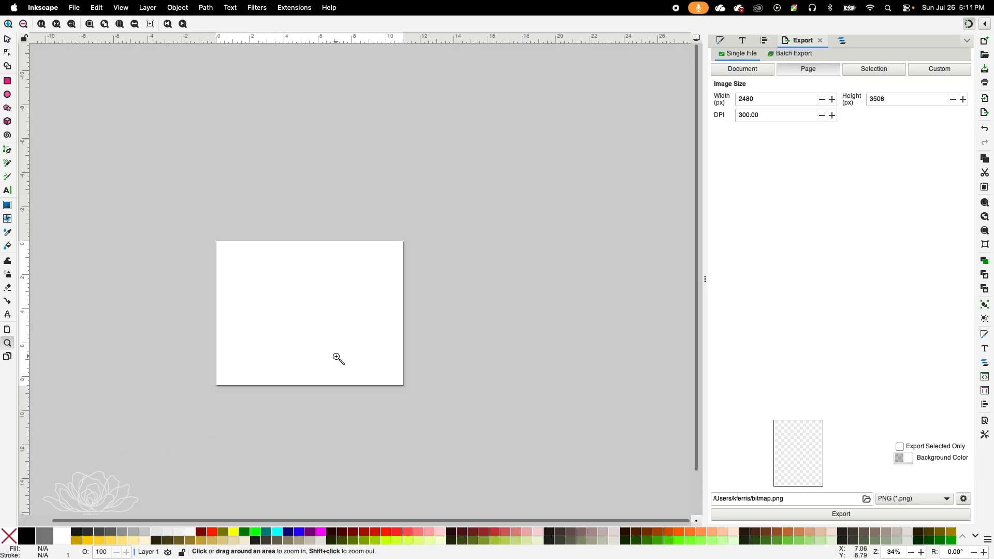
{"action": "scroll", "coordinate": [336, 356], "scroll_direction": "down", "scroll_amount": 2}
{"action": "scroll", "coordinate": [304, 258], "scroll_direction": "up", "scroll_amount": 2}
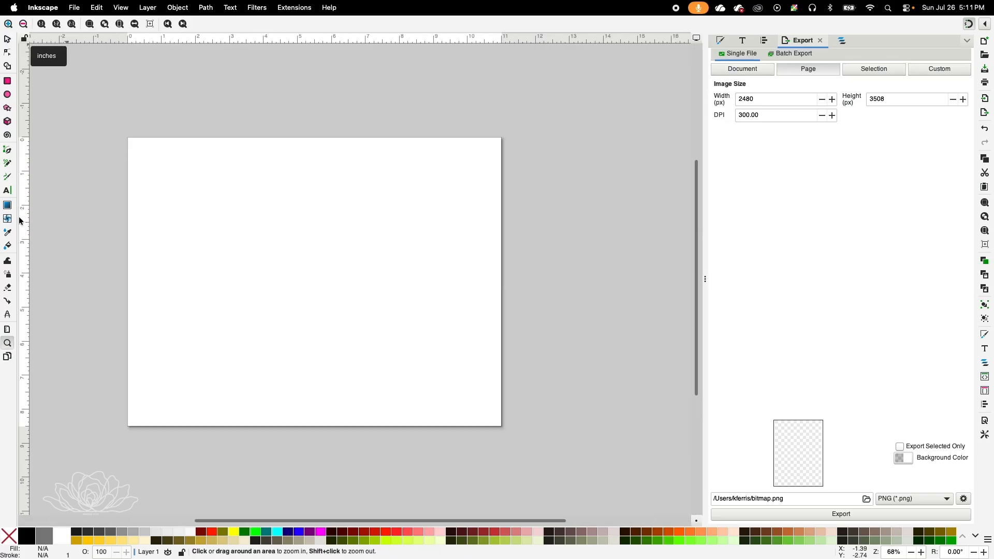
{"action": "left_click", "coordinate": [7, 40]}
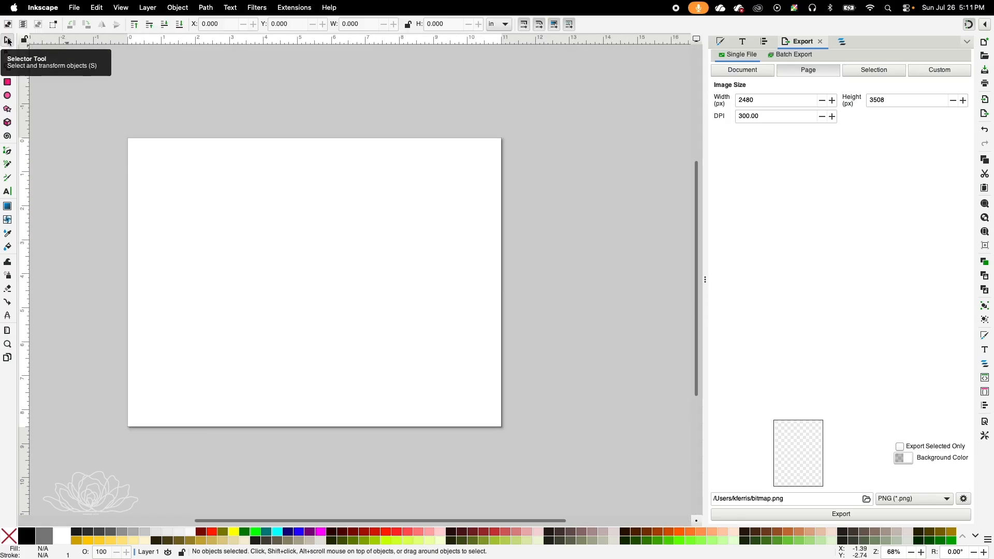
{"action": "left_click", "coordinate": [7, 83]}
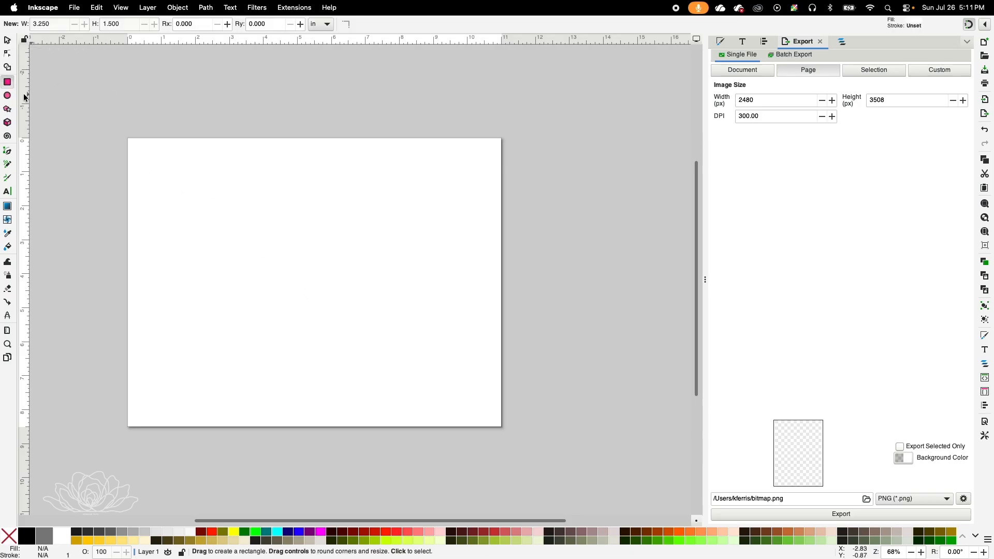
{"action": "left_click_drag", "start_coordinate": [147, 165], "coordinate": [441, 382]}
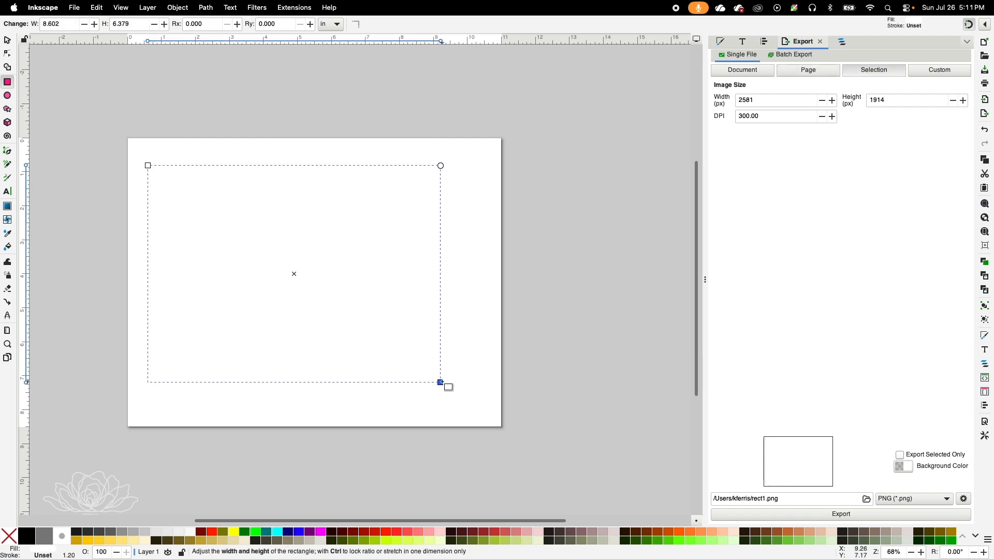
- Fill the rectangle with flat cyan, RGBA 13eef3ff
{"action": "left_click", "coordinate": [721, 42]}
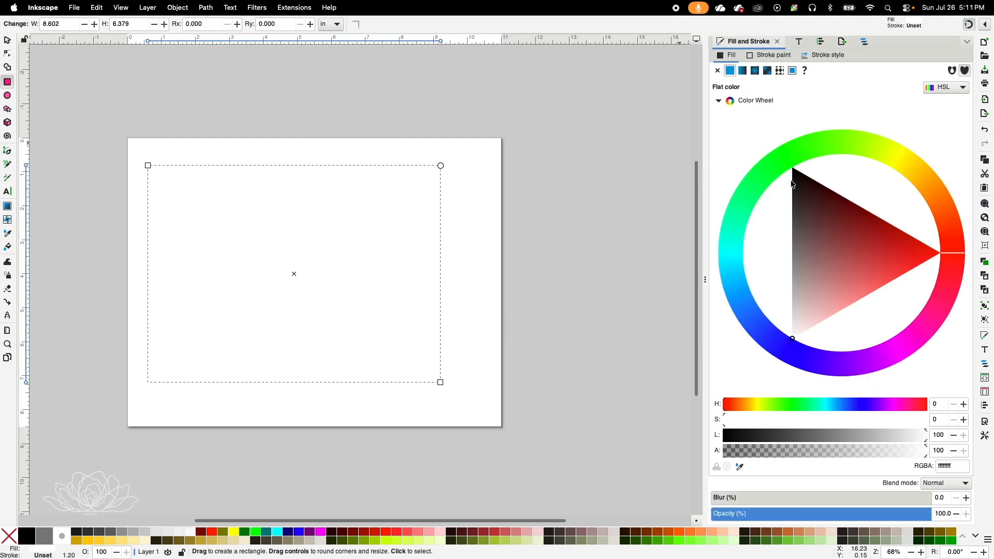
{"action": "left_click", "coordinate": [731, 255]}
{"action": "left_click", "coordinate": [759, 256]}
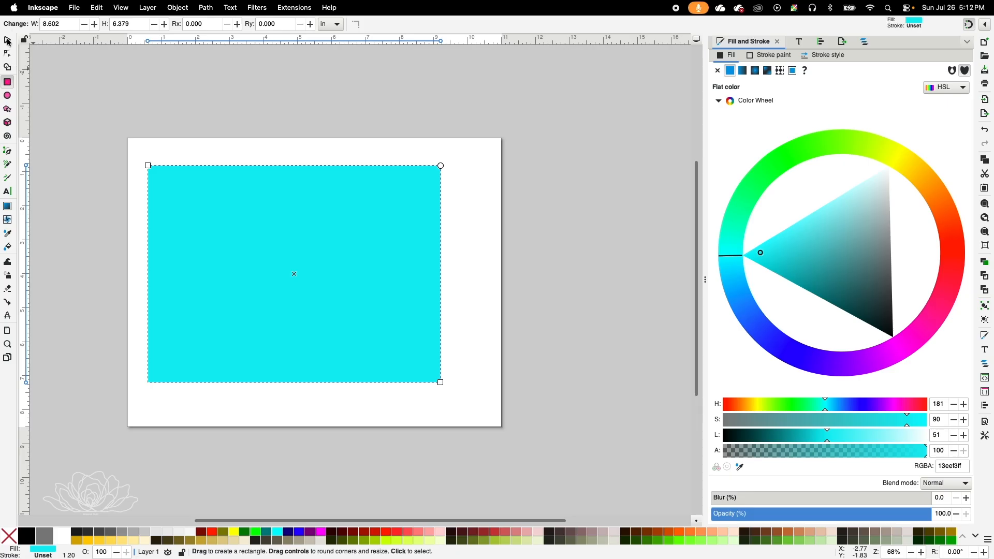
- Move the cyan rectangle to the page's upper-left corner and stretch it to the full 11 in page width
{"action": "left_click", "coordinate": [11, 56]}
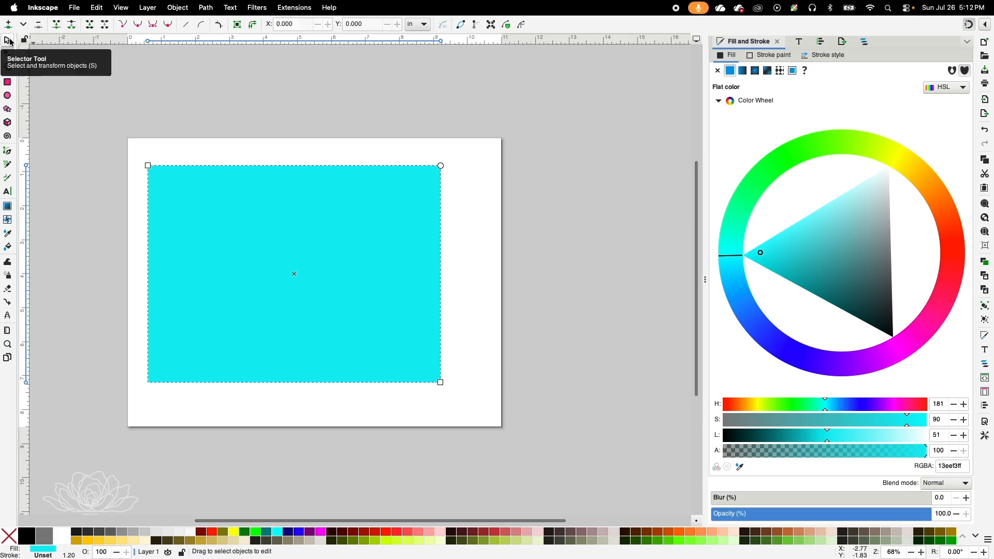
{"action": "left_click", "coordinate": [8, 40]}
{"action": "left_click_drag", "start_coordinate": [272, 238], "coordinate": [266, 217]}
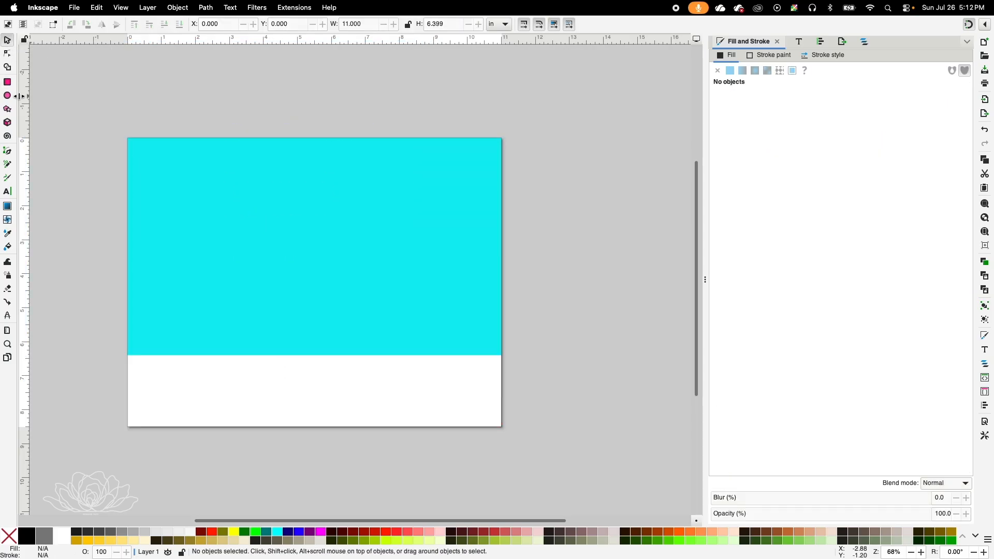
- Draw a second rectangle about 2.9 by 6.4 in over the middle of the cyan one and fill it with purple, RGBA 6e13f3ff
{"action": "left_click", "coordinate": [7, 82]}
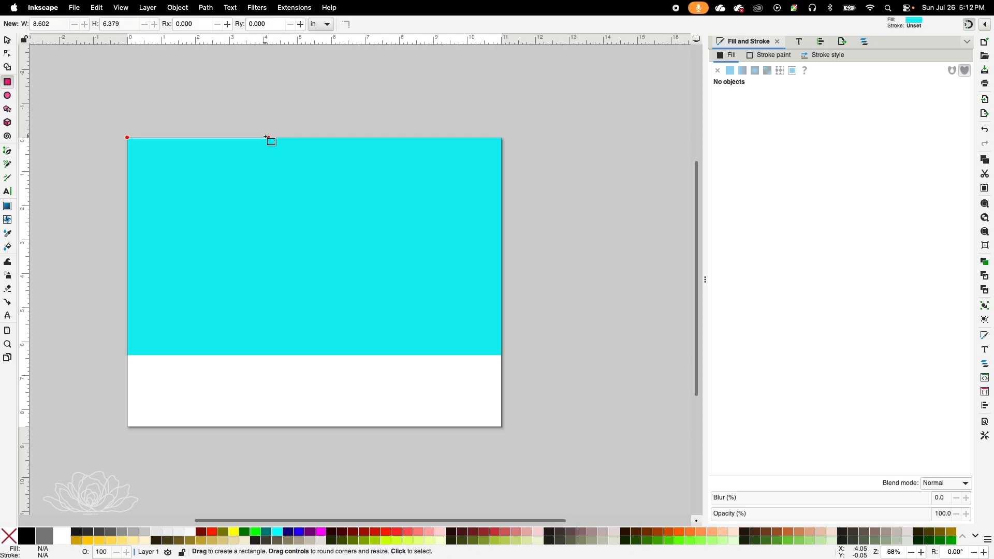
{"action": "left_click_drag", "start_coordinate": [265, 137], "coordinate": [355, 355]}
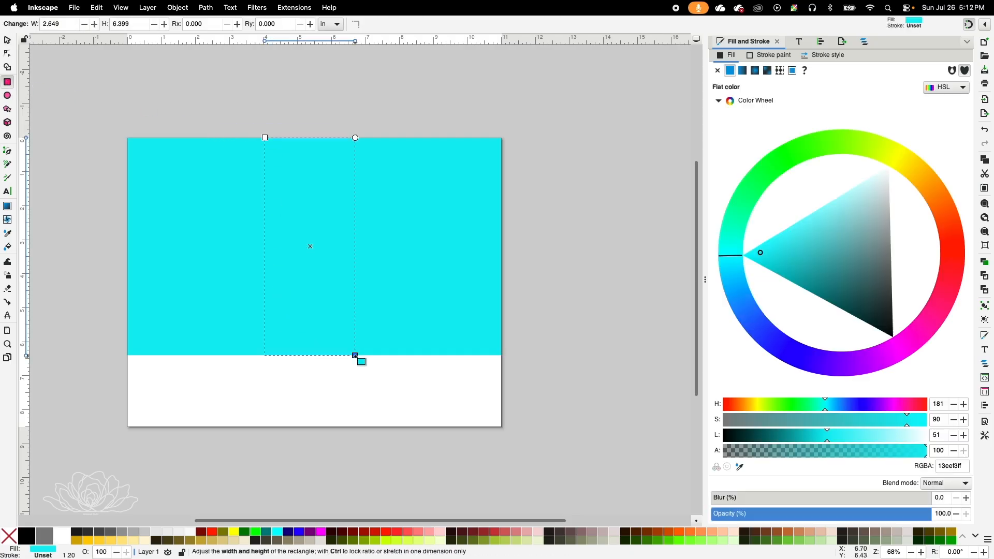
{"action": "left_click", "coordinate": [834, 368]}
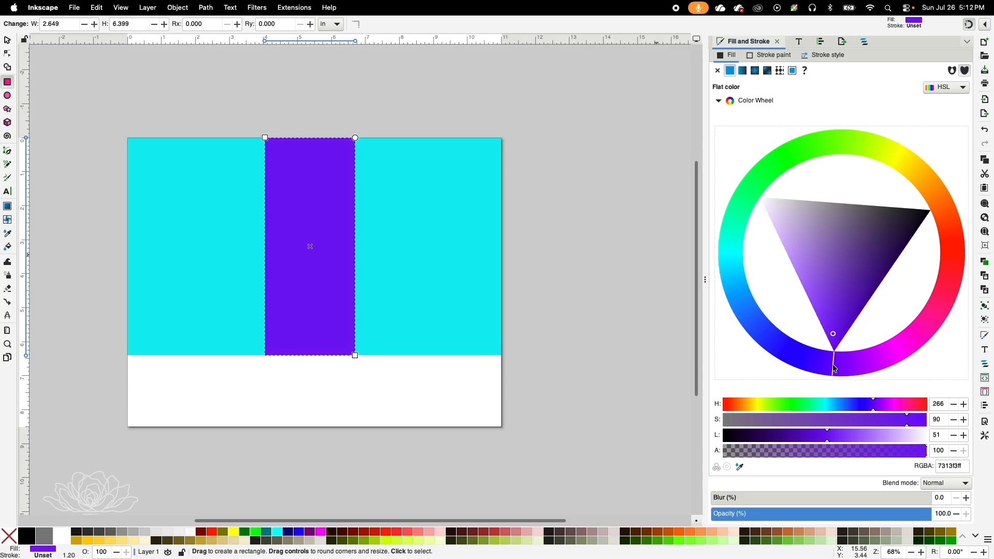
{"action": "left_click", "coordinate": [831, 365]}
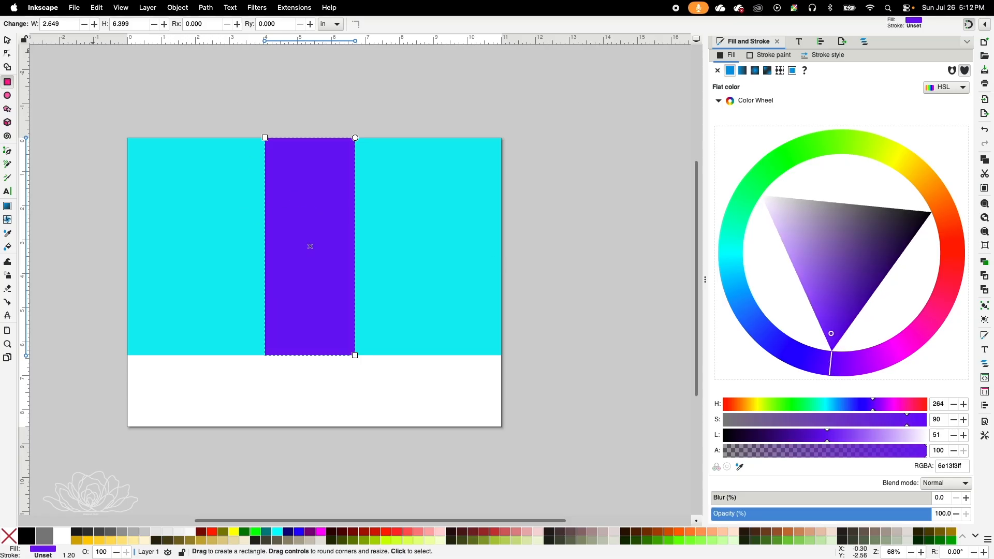
{"action": "key", "text": "s"}
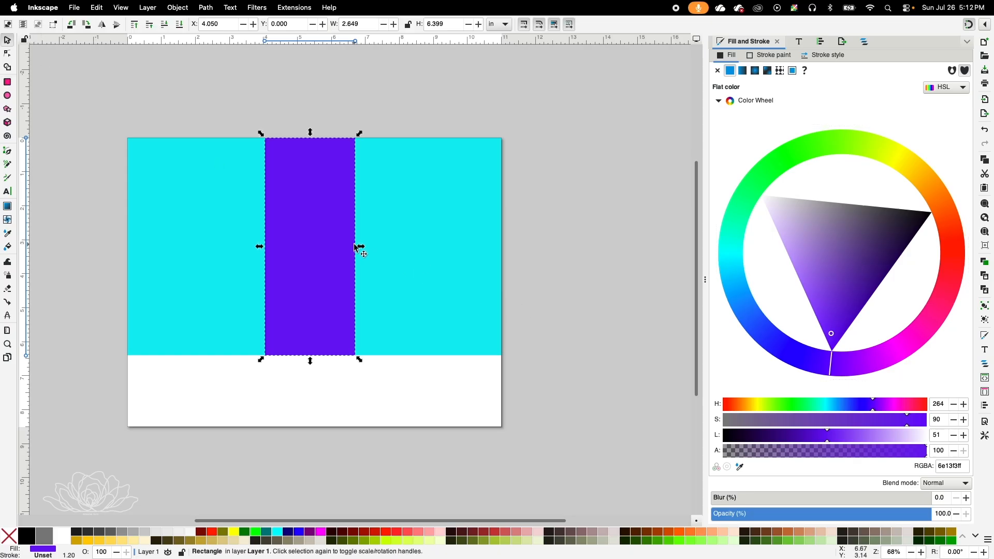
{"action": "left_click_drag", "start_coordinate": [360, 247], "coordinate": [370, 246]}
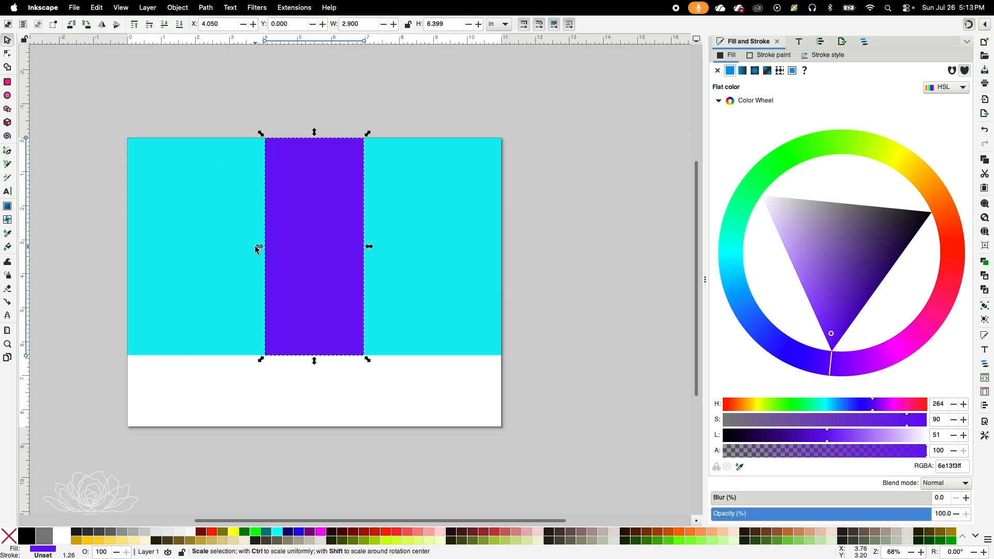
- Resize the cyan rectangle to 7.5 in wide and 4.75 in high
{"action": "left_click", "coordinate": [476, 320]}
{"action": "double_click", "coordinate": [371, 25]}
{"action": "type", "text": "7.5"}
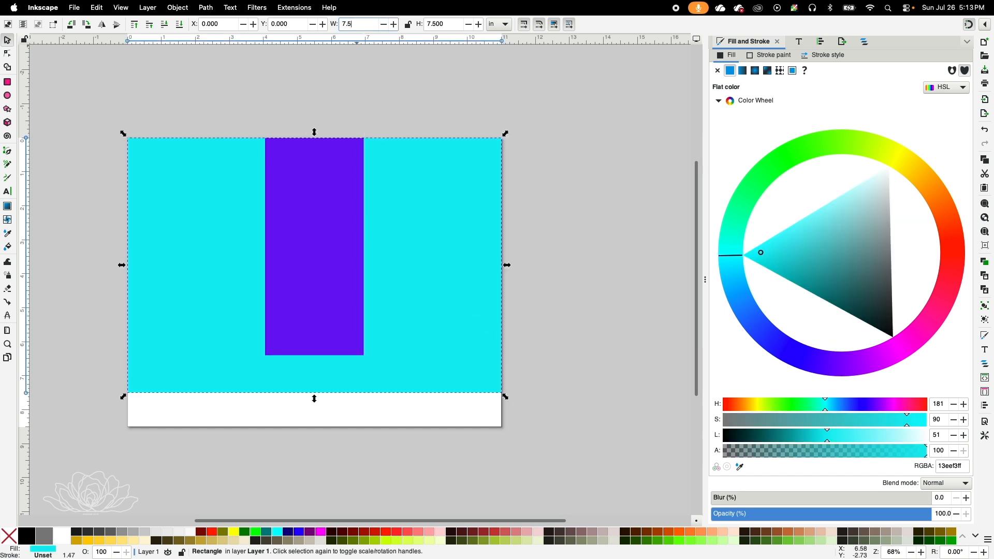
{"action": "key", "text": "Return"}
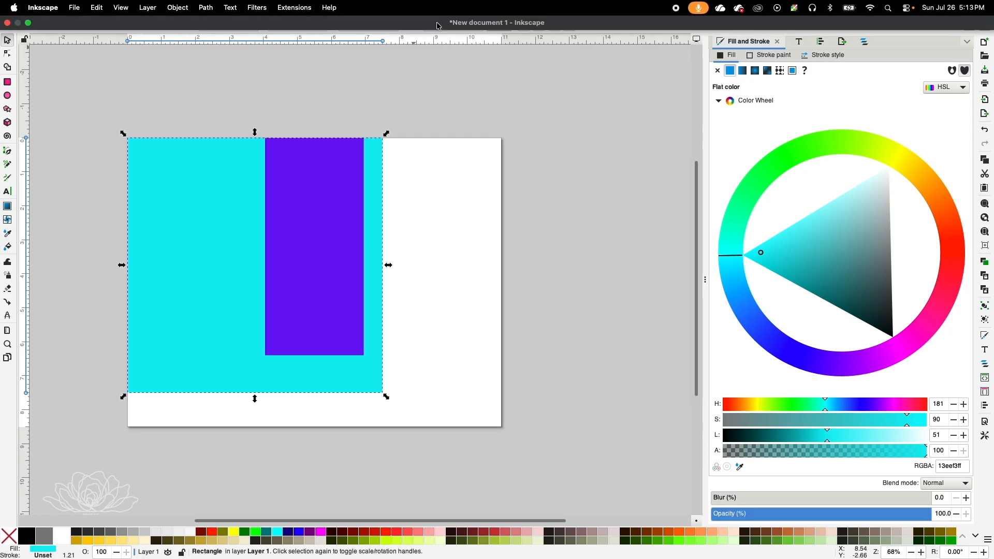
{"action": "left_click", "coordinate": [446, 24]}
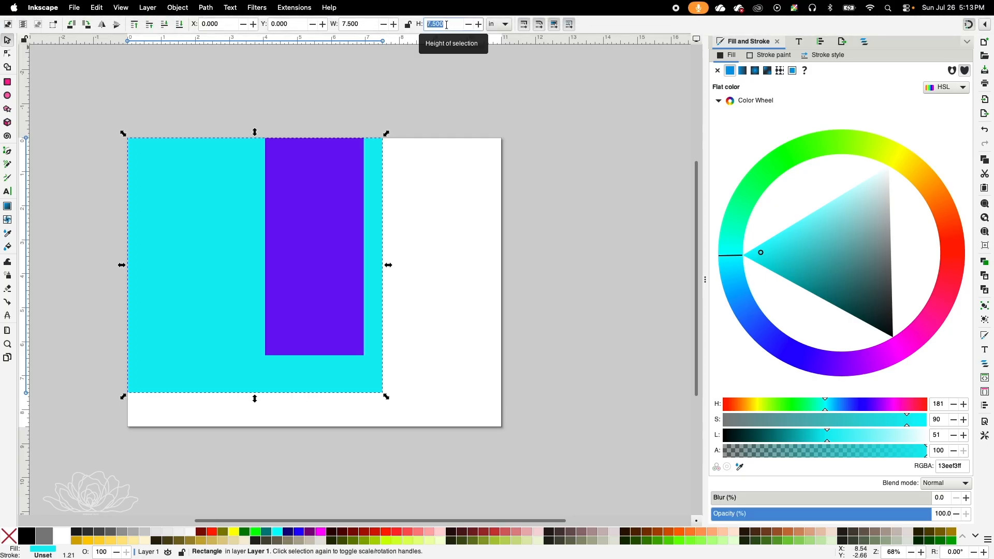
{"action": "type", "text": "4.7"}
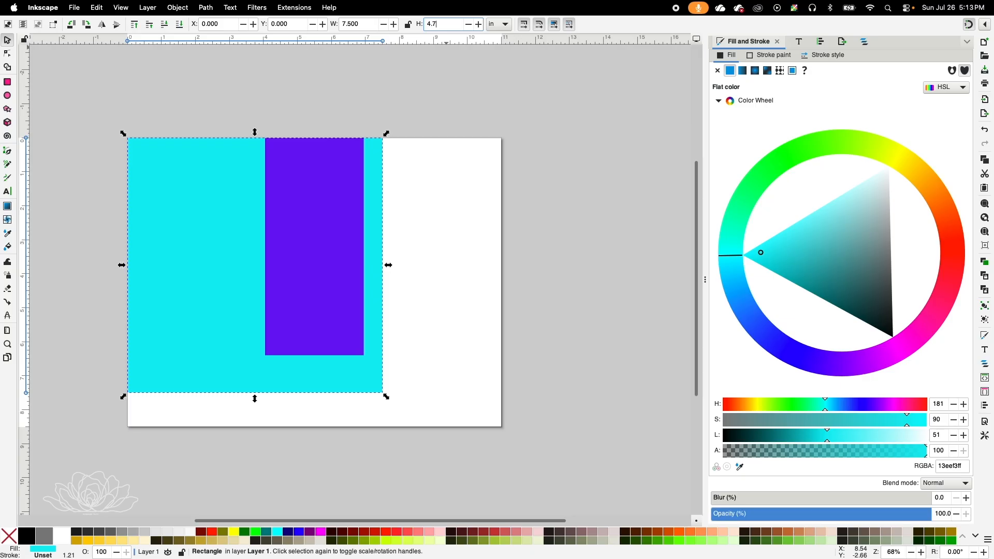
{"action": "type", "text": "5"}
{"action": "key", "text": "Return"}
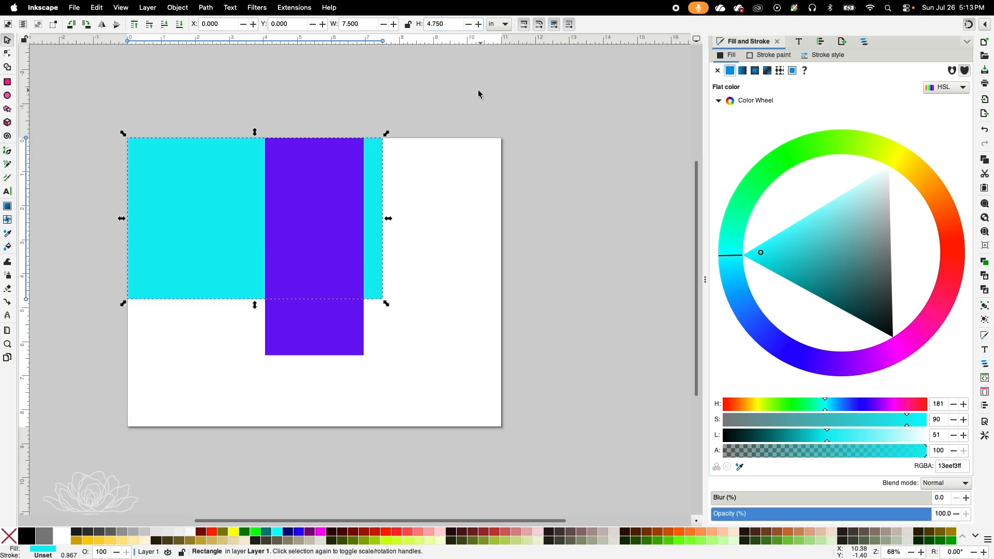
- Resize the purple rectangle to 1.75 in wide and 4.75 in high
{"action": "left_click", "coordinate": [350, 328]}
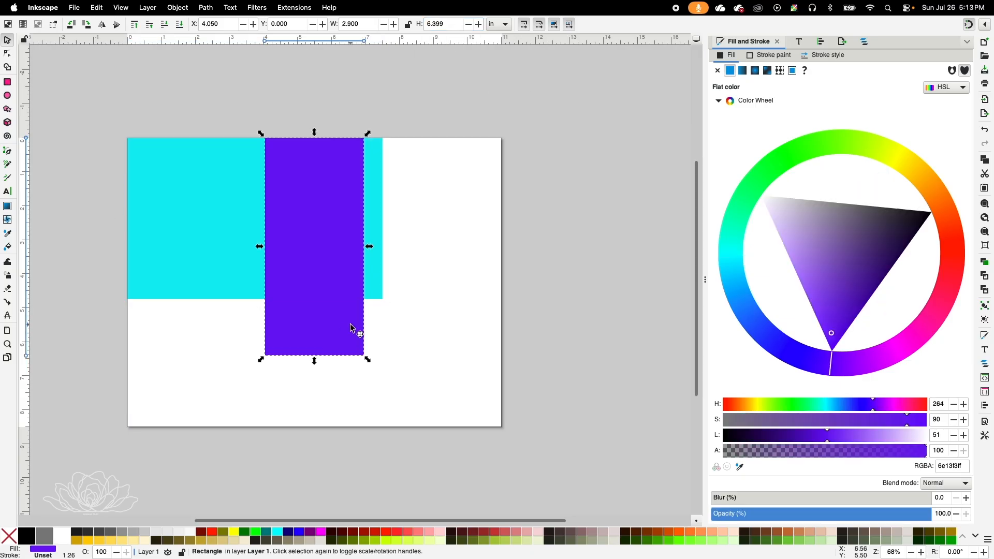
{"action": "double_click", "coordinate": [364, 25]}
{"action": "type", "text": "1.75"}
{"action": "key", "text": "Return"}
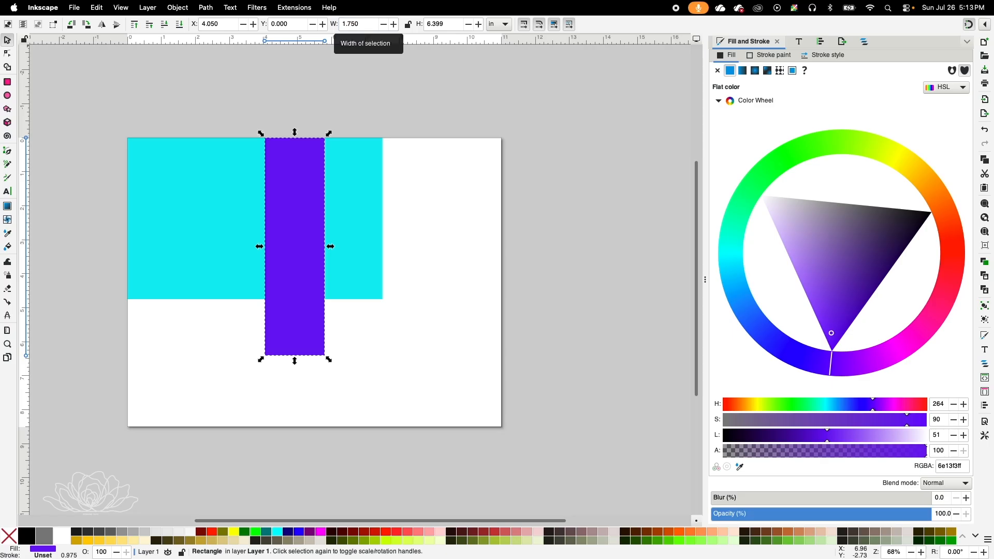
{"action": "double_click", "coordinate": [443, 24]}
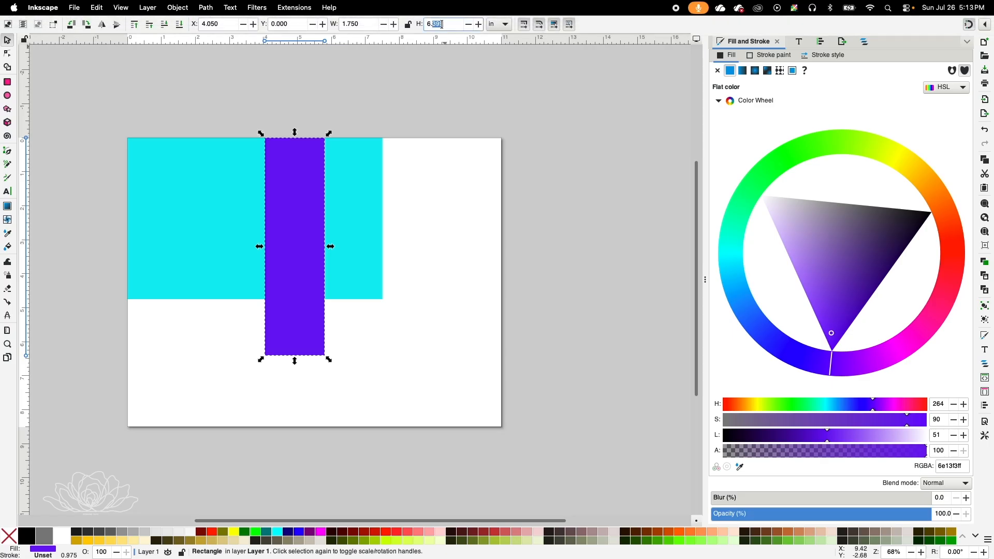
{"action": "type", "text": "4.75"}
{"action": "key", "text": "Return"}
- Center both rectangles on the page horizontally and vertically
{"action": "left_click_drag", "start_coordinate": [440, 346], "coordinate": [108, 110]}
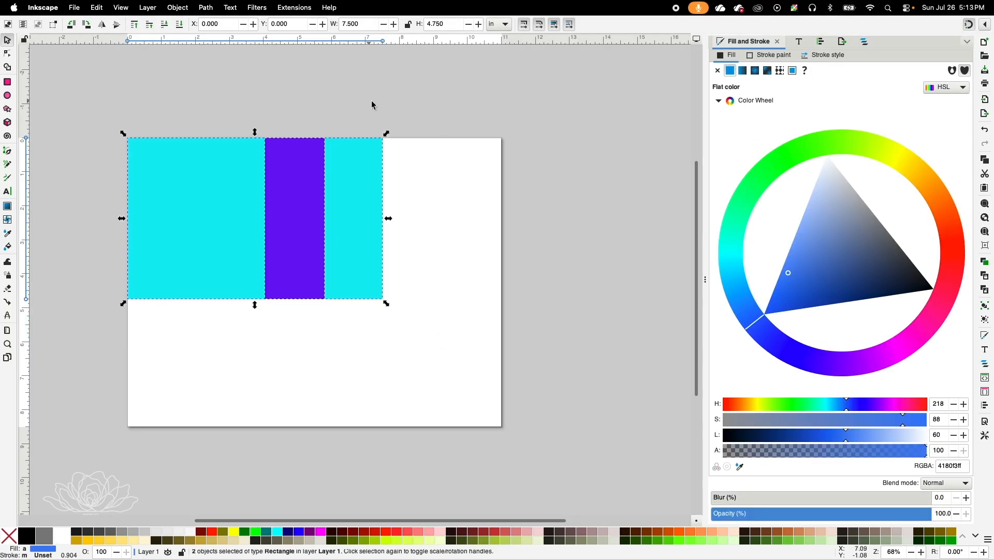
{"action": "left_click", "coordinate": [823, 43]}
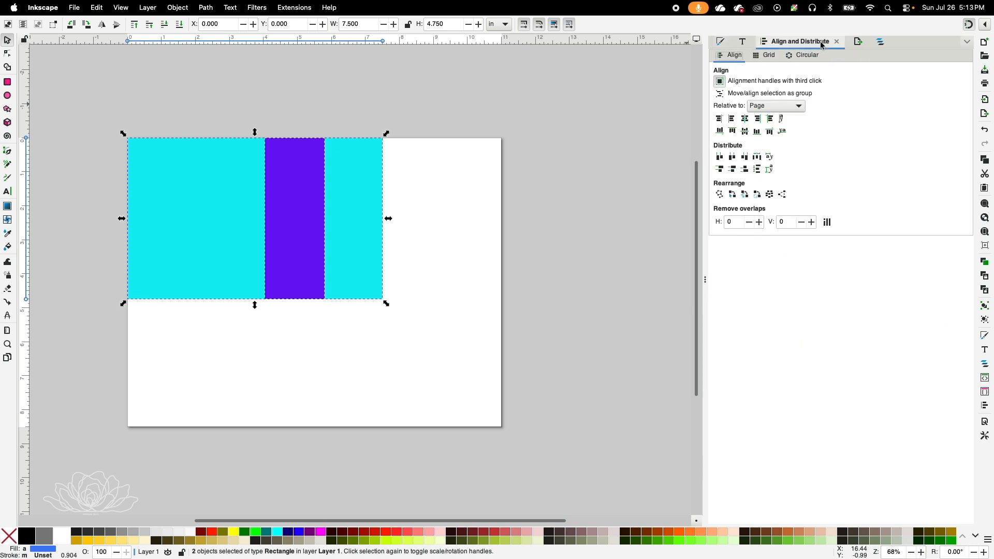
{"action": "left_click", "coordinate": [746, 120]}
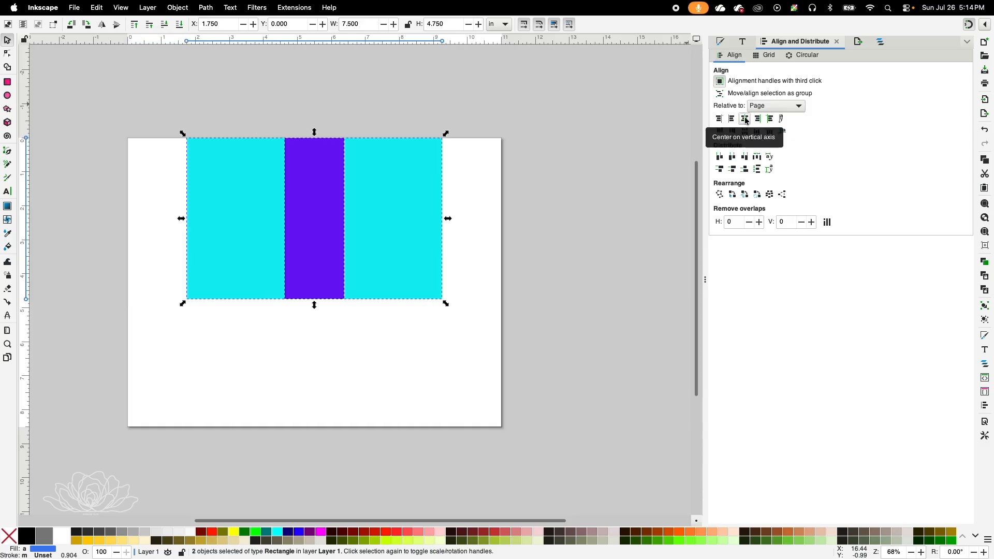
{"action": "left_click", "coordinate": [747, 133]}
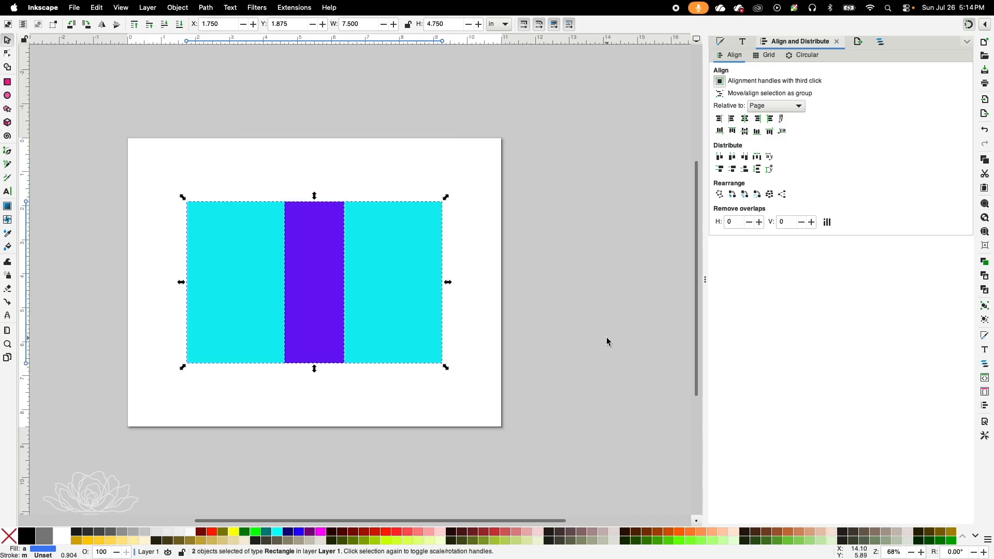
- Bring the circular princess-and-tiger image into the document and place it off the page, beside its right edge
{"action": "left_click", "coordinate": [587, 337]}
{"action": "left_click_drag", "start_coordinate": [586, 336], "coordinate": [297, 285]}
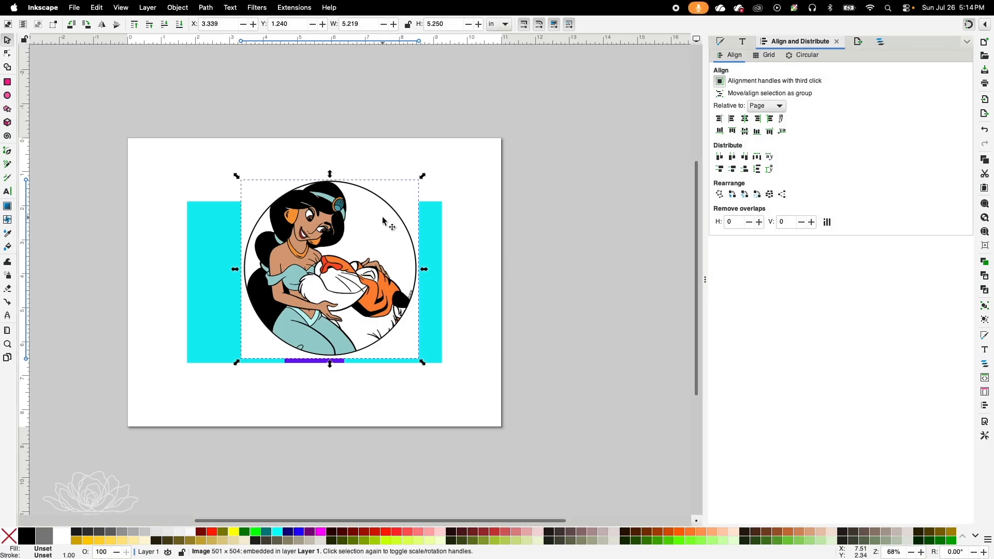
{"action": "left_click_drag", "start_coordinate": [378, 220], "coordinate": [659, 162]}
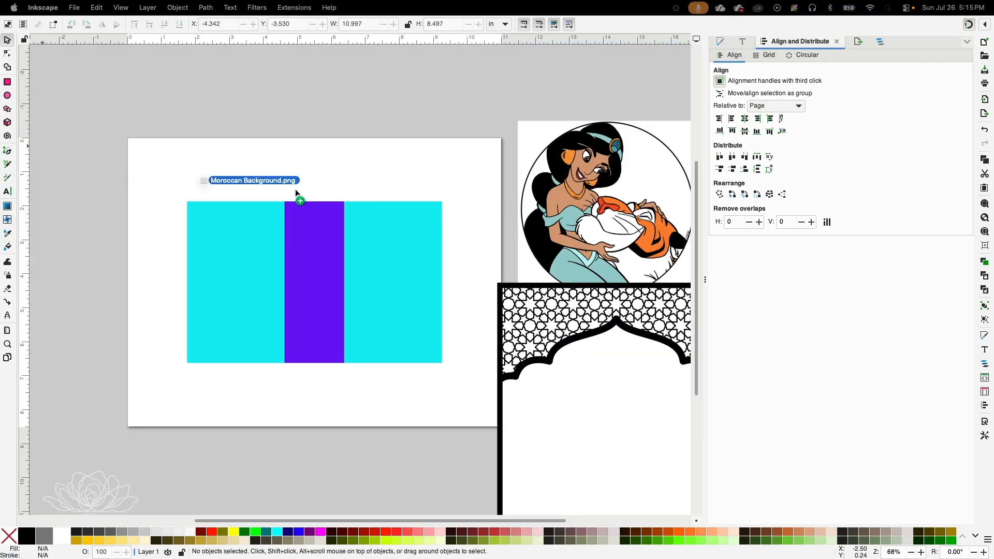
- Import Moroccan Background.png and place the pattern off the page, against its left edge
{"action": "left_click_drag", "start_coordinate": [297, 193], "coordinate": [306, 146]}
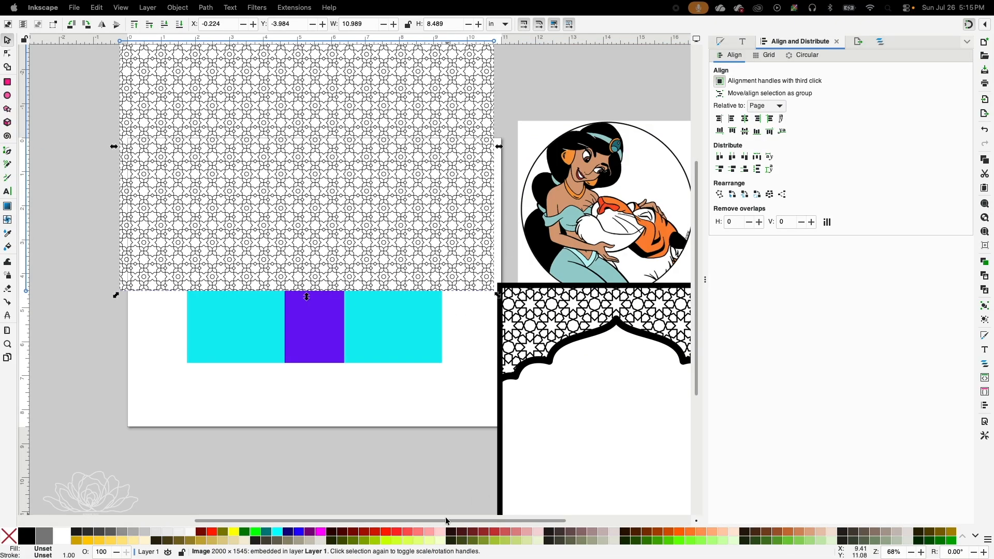
{"action": "left_click_drag", "start_coordinate": [418, 520], "coordinate": [296, 522]}
{"action": "left_click_drag", "start_coordinate": [483, 188], "coordinate": [192, 303]}
{"action": "left_click_drag", "start_coordinate": [382, 521], "coordinate": [492, 521]}
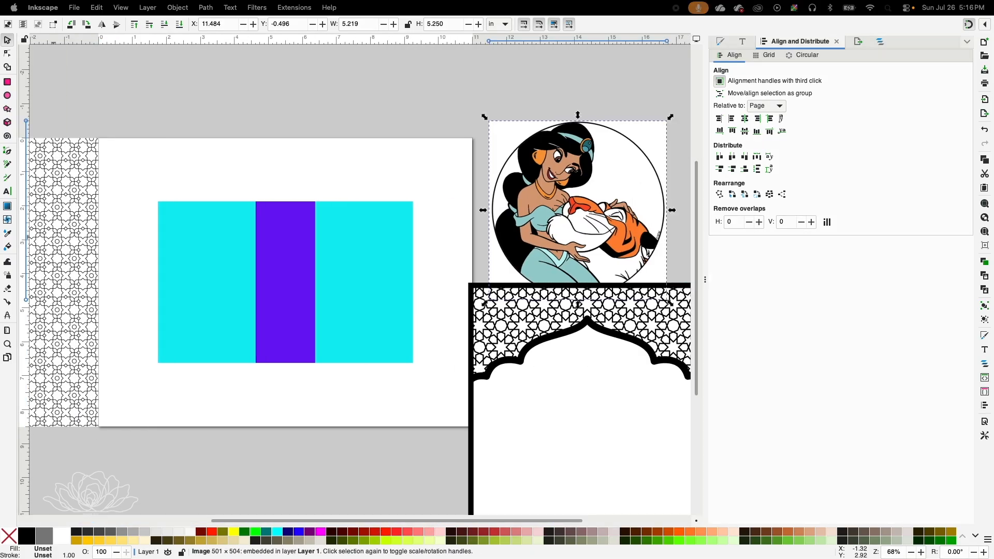
- Paste the OREO logo into the document and place it off the page, just below its lower edge
{"action": "key", "text": "ctrl+v"}
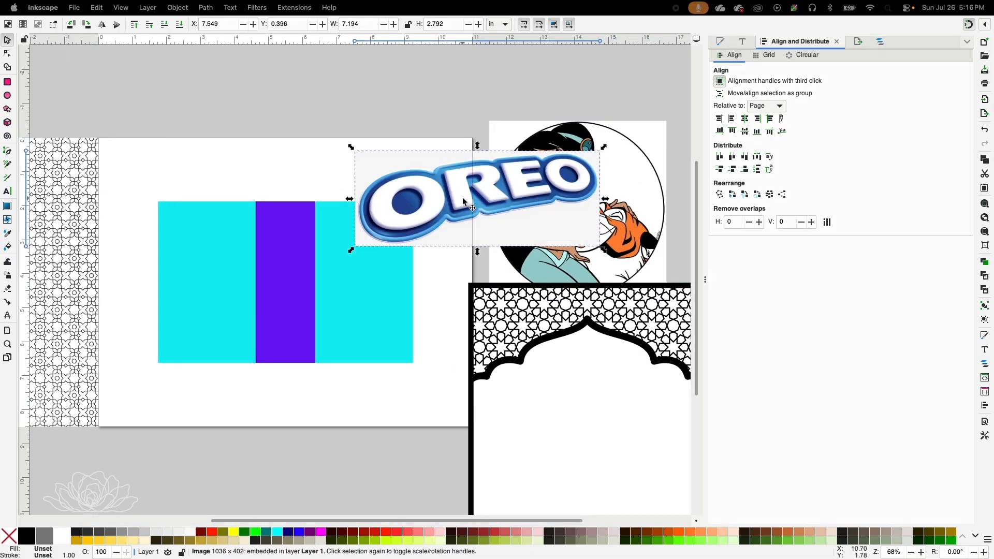
{"action": "left_click_drag", "start_coordinate": [497, 214], "coordinate": [323, 506]}
{"action": "scroll", "coordinate": [383, 371], "scroll_direction": "down", "scroll_amount": 4}
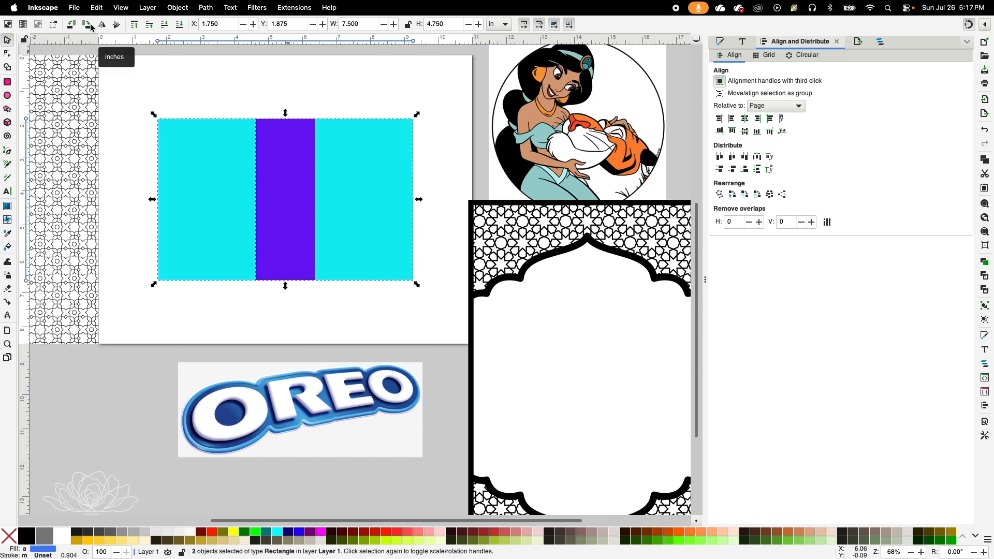
- Rotate both template rectangles 90° clockwise and set the purple rectangle's height to 2 in
{"action": "left_click", "coordinate": [87, 25]}
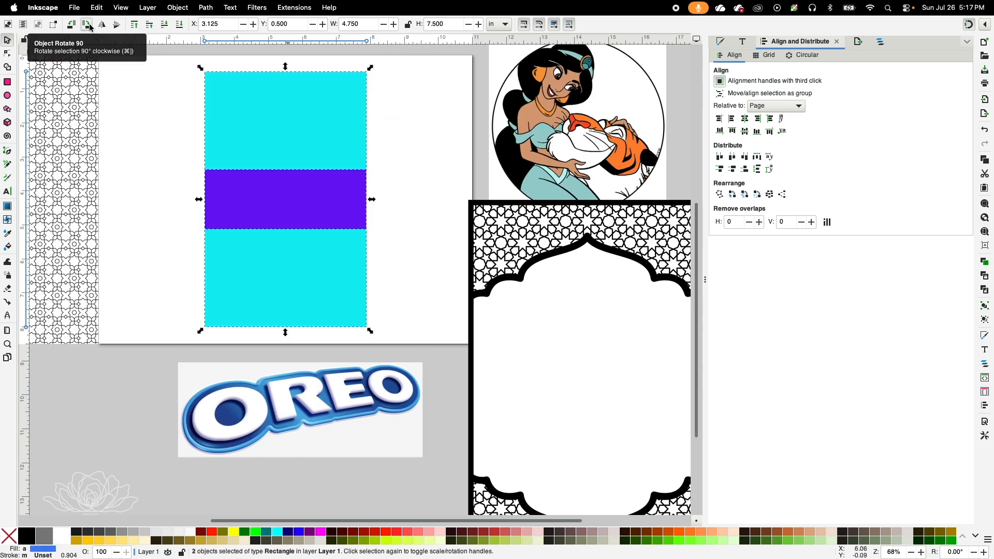
{"action": "left_click", "coordinate": [317, 192]}
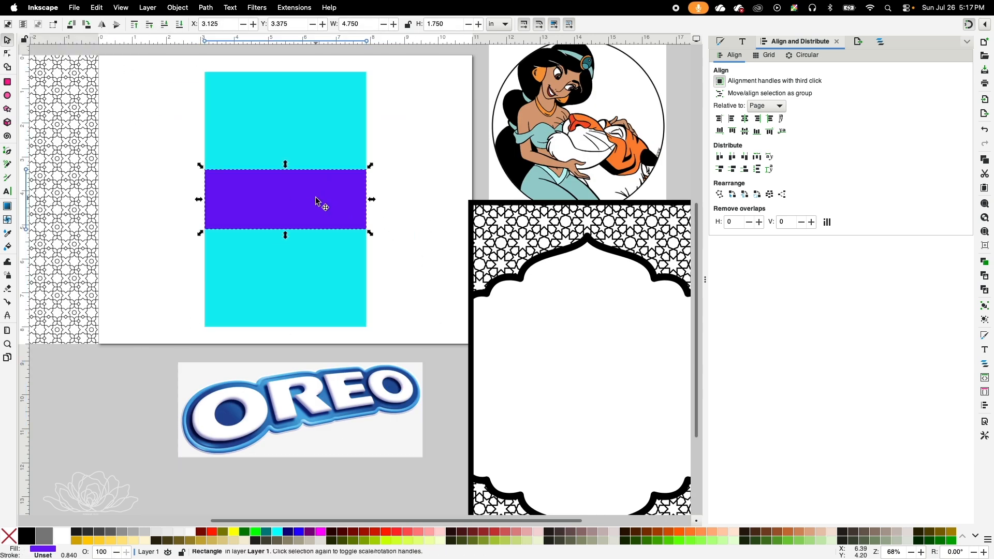
{"action": "double_click", "coordinate": [439, 27]}
{"action": "type", "text": "2"}
{"action": "key", "text": "Return"}
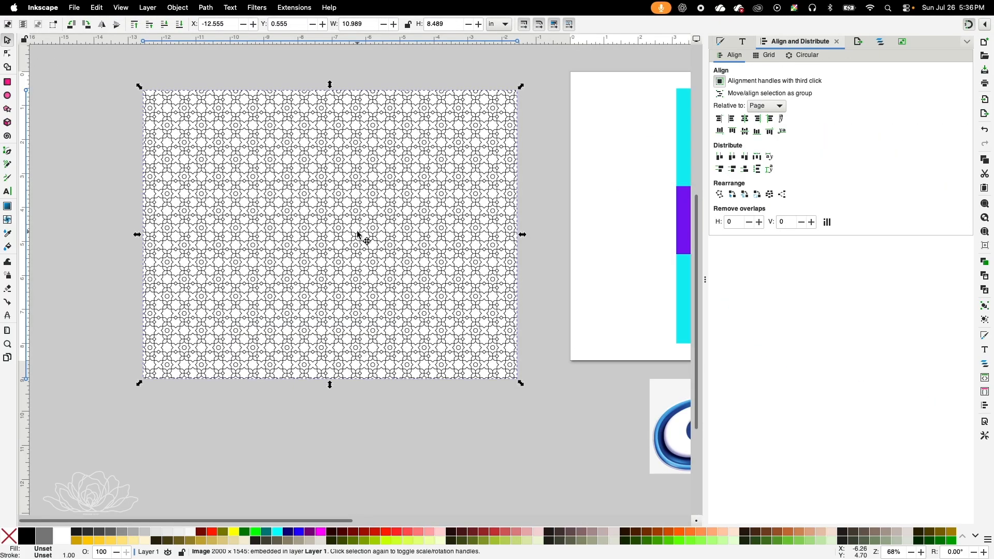
{"action": "left_click_drag", "start_coordinate": [358, 235], "coordinate": [306, 461]}
{"action": "scroll", "coordinate": [414, 337], "scroll_direction": "down", "scroll_amount": 4}
{"action": "scroll", "coordinate": [412, 339], "scroll_direction": "up", "scroll_amount": 9}
{"action": "left_click", "coordinate": [411, 341]}
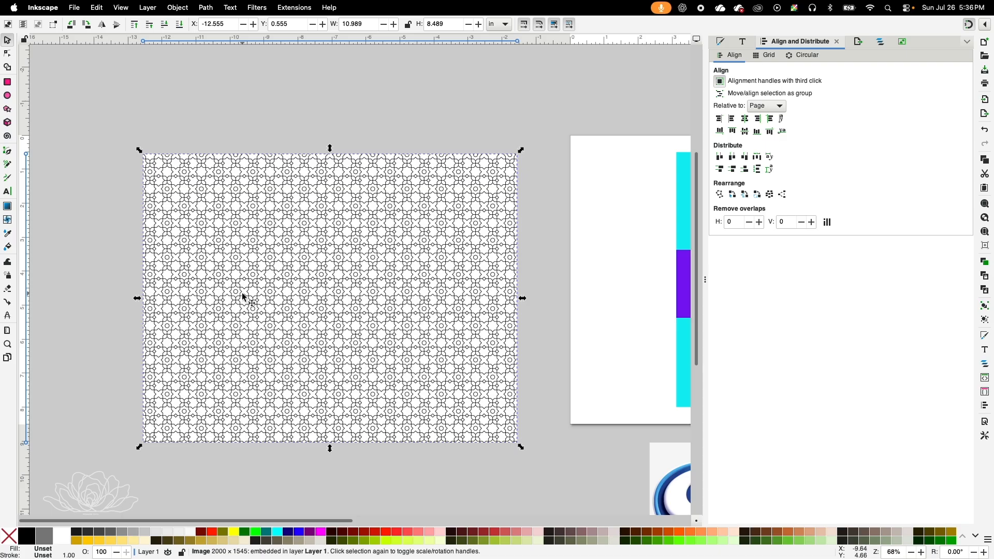
- Trace the Moroccan pattern image in Multicolor mode with Brightness steps and 8 scans, and separate the traced group from the image
{"action": "left_click", "coordinate": [206, 8]}
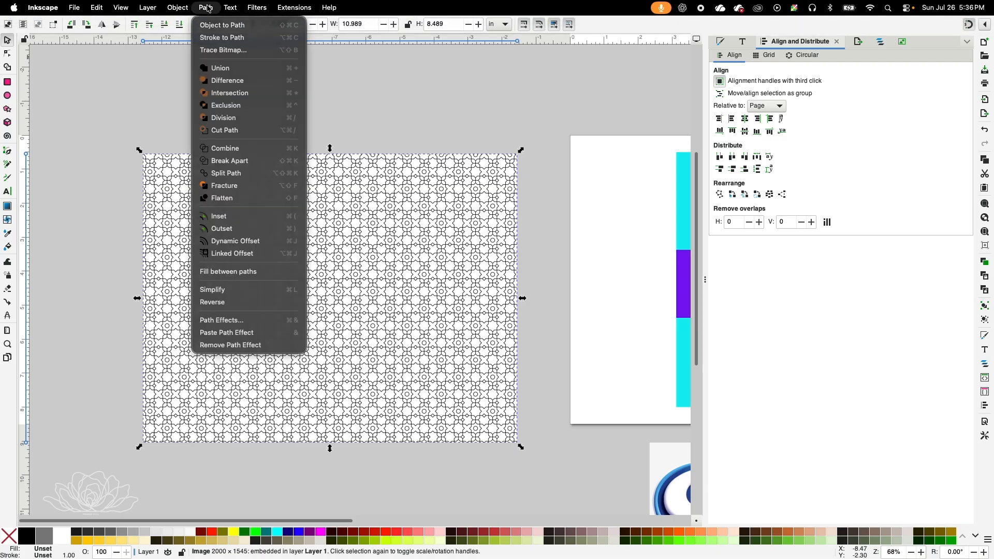
{"action": "left_click", "coordinate": [236, 51]}
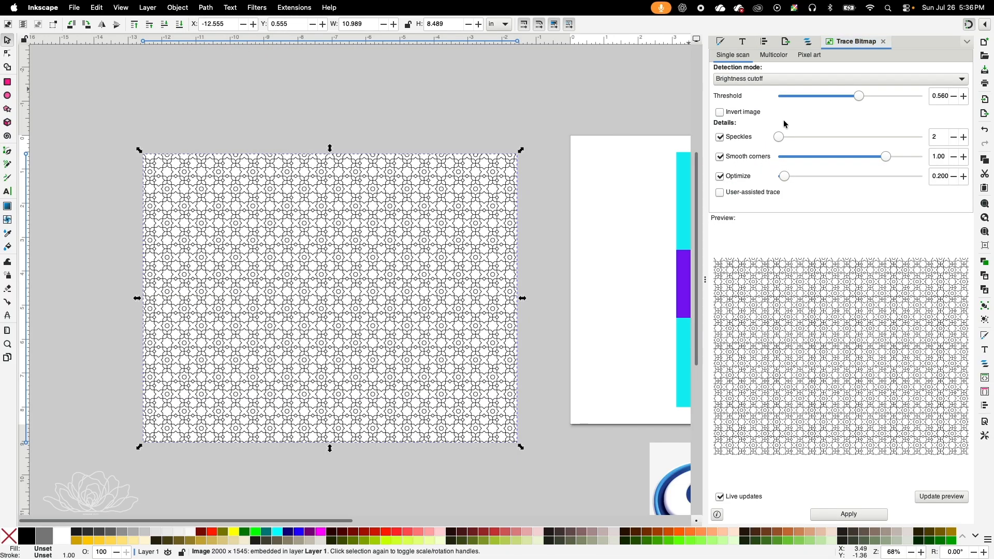
{"action": "left_click", "coordinate": [773, 56]}
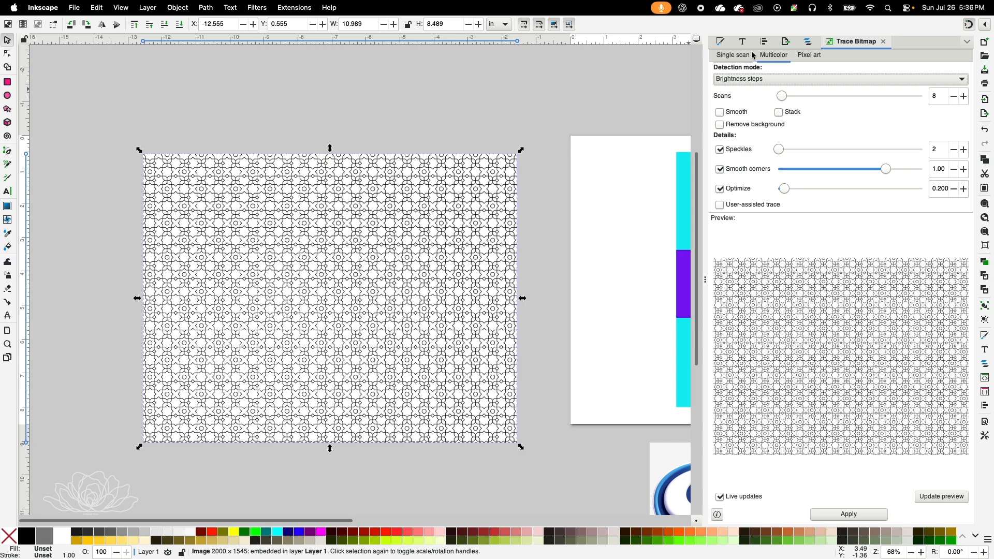
{"action": "left_click", "coordinate": [746, 80]}
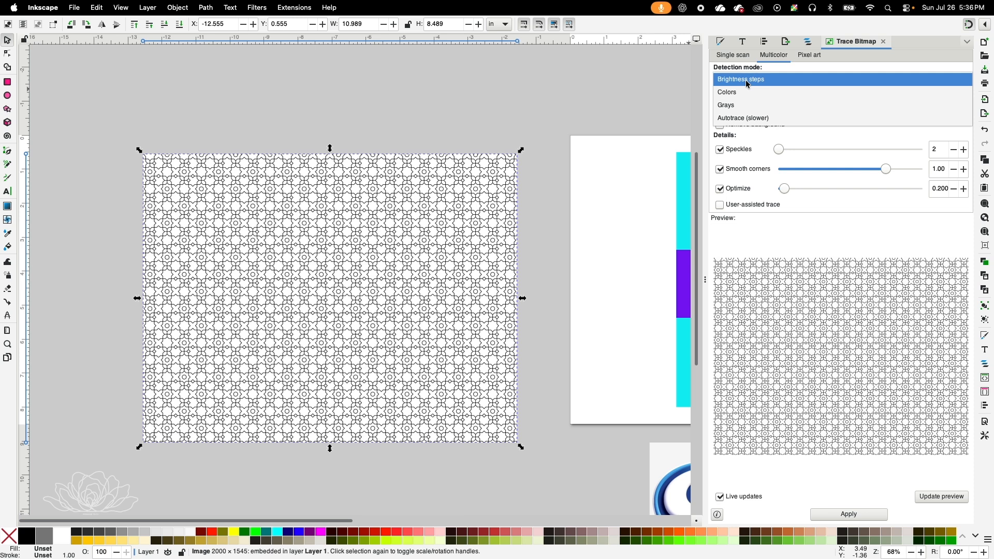
{"action": "left_click", "coordinate": [746, 81]}
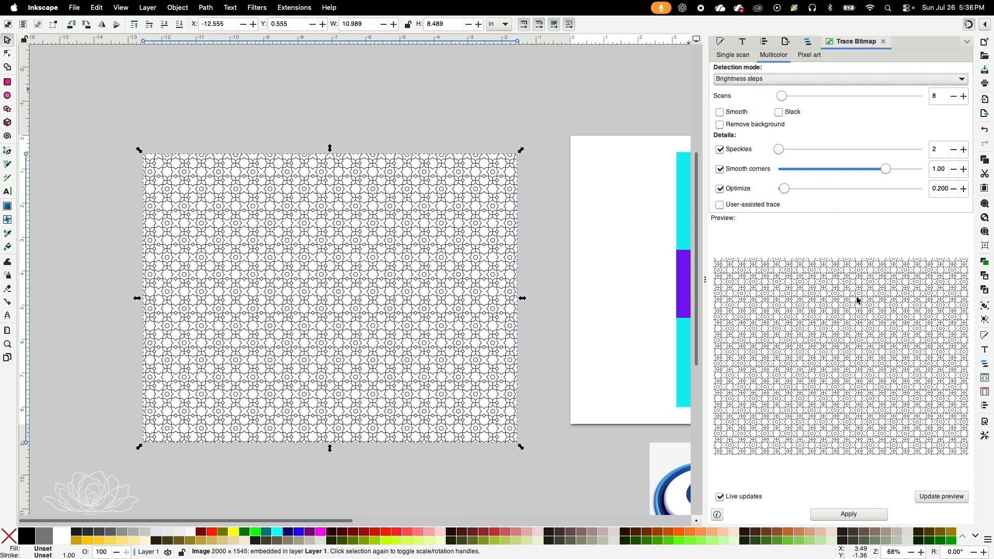
{"action": "left_click", "coordinate": [854, 514]}
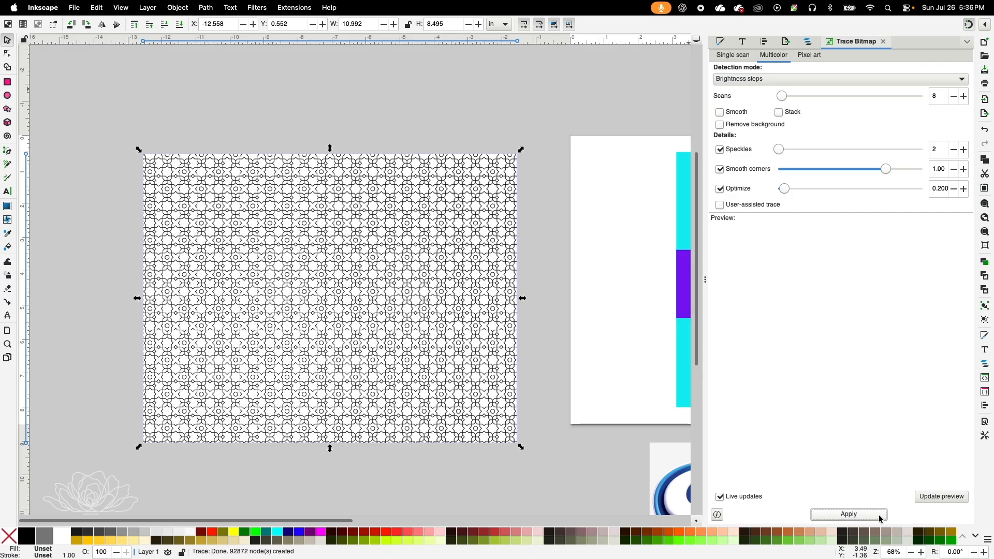
{"action": "left_click", "coordinate": [316, 113]}
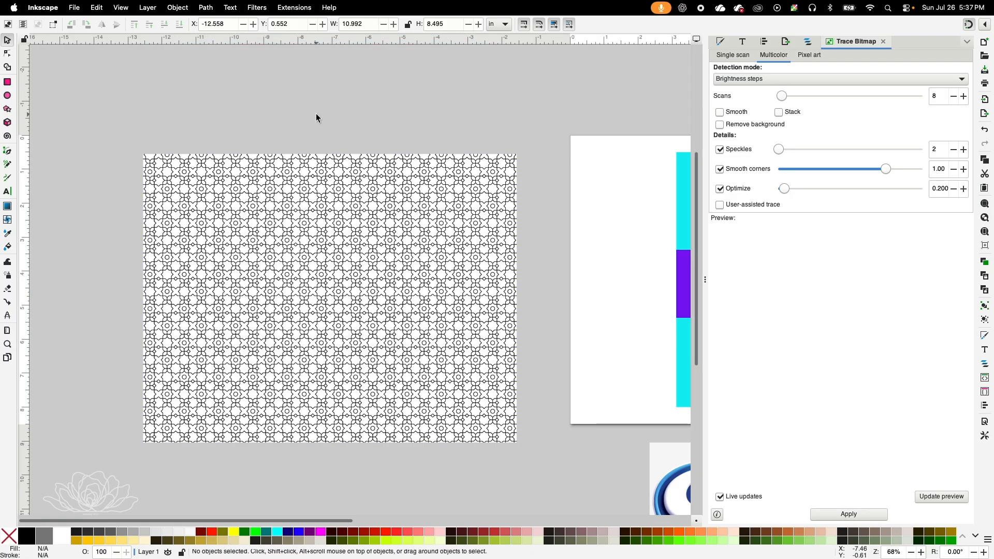
{"action": "mouse_move", "coordinate": [328, 222]}
{"action": "left_mouse_down"}
{"action": "mouse_move", "coordinate": [327, 157]}
{"action": "mouse_move", "coordinate": [327, 170]}
{"action": "left_mouse_up"}
- Give the traced pattern group a flat khaki stroke with RGBA b2ae8bff
{"action": "left_click", "coordinate": [719, 43]}
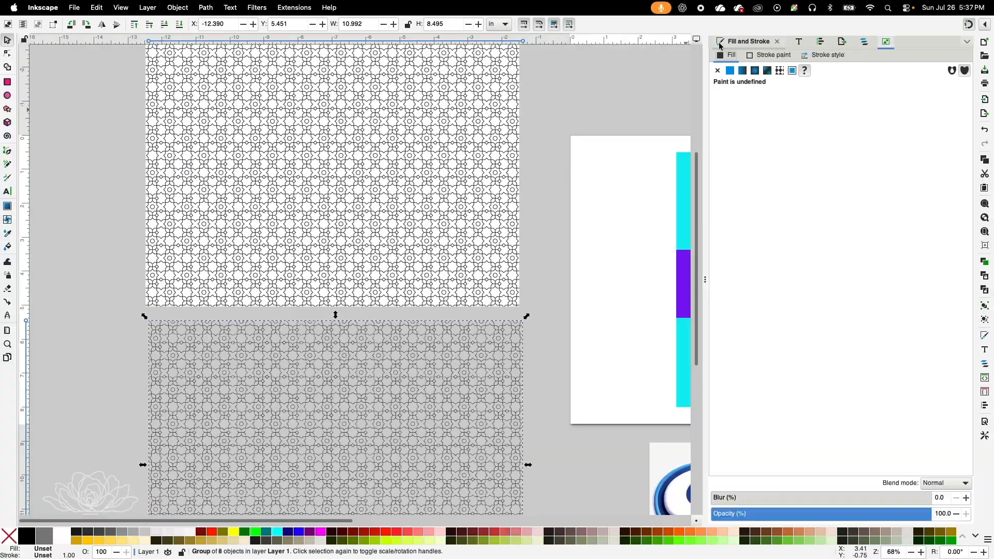
{"action": "left_click", "coordinate": [751, 58]}
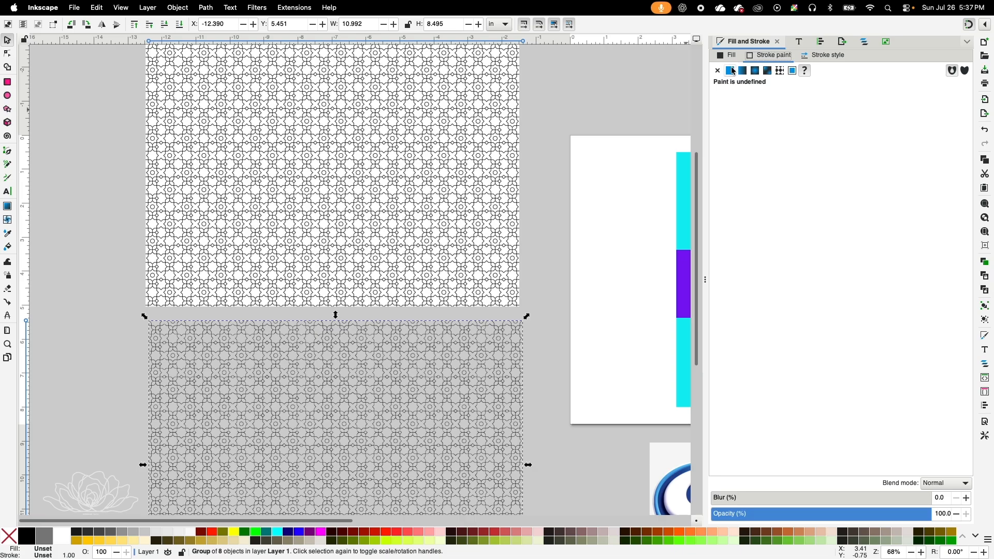
{"action": "left_click", "coordinate": [734, 71]}
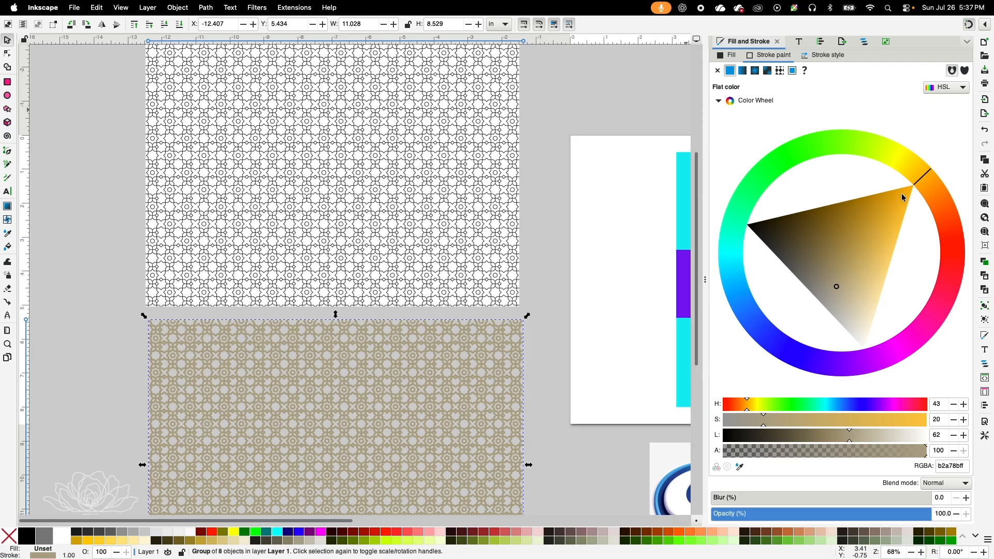
{"action": "left_click", "coordinate": [909, 165]}
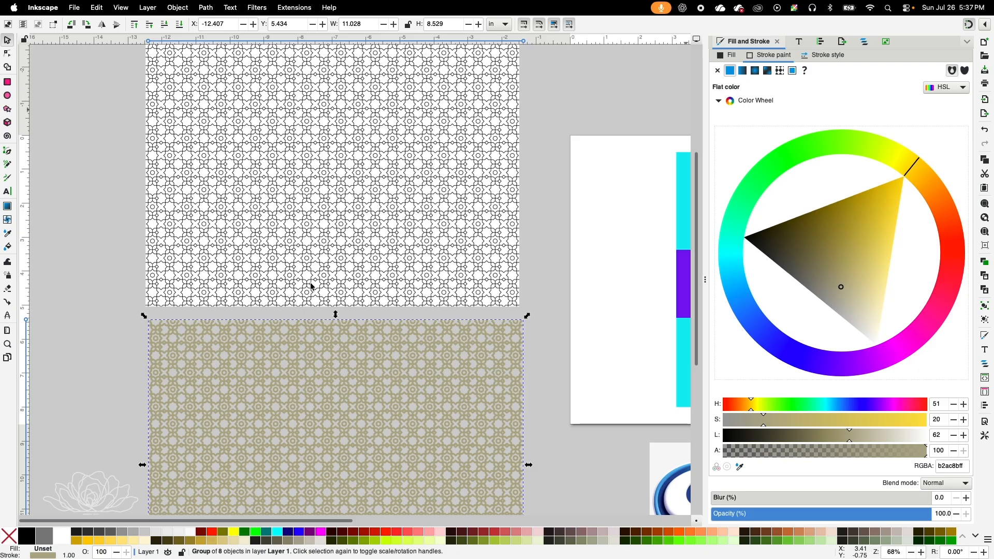
- Select the original pattern image again and set up a Single scan bitmap trace with Brightness cutoff
{"action": "scroll", "coordinate": [325, 375], "scroll_direction": "up", "scroll_amount": 4}
{"action": "scroll", "coordinate": [322, 376], "scroll_direction": "up", "scroll_amount": 2}
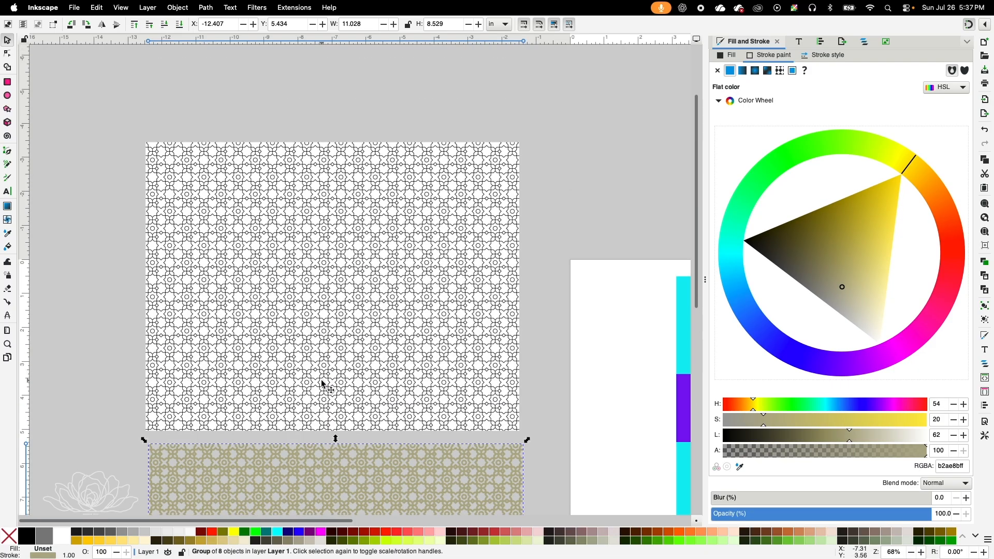
{"action": "left_click", "coordinate": [350, 339]}
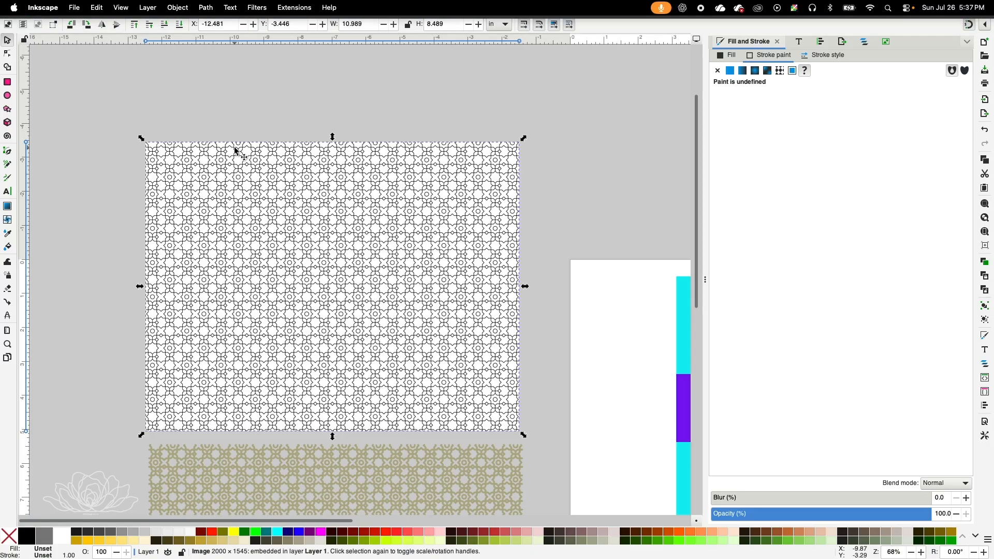
{"action": "left_click", "coordinate": [206, 7]}
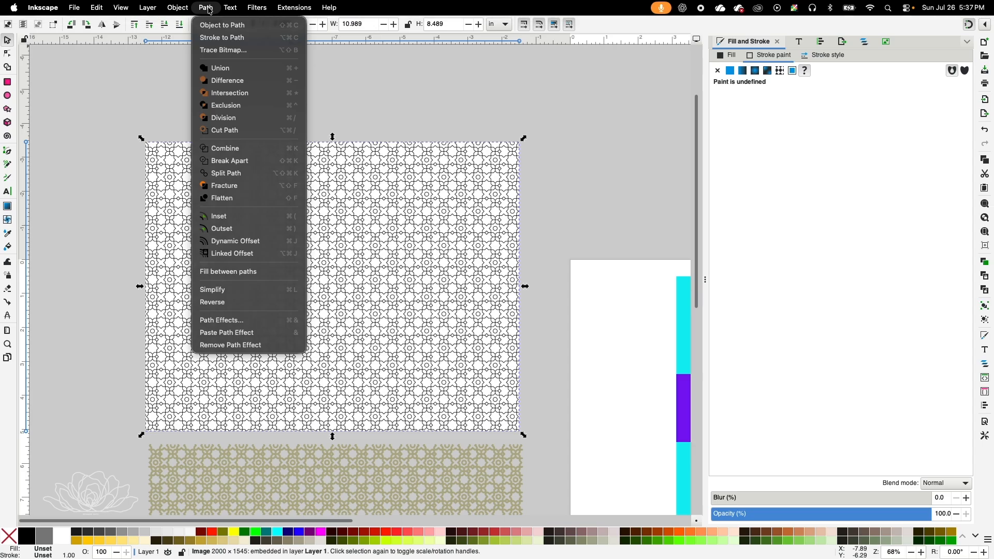
{"action": "left_click", "coordinate": [230, 48]}
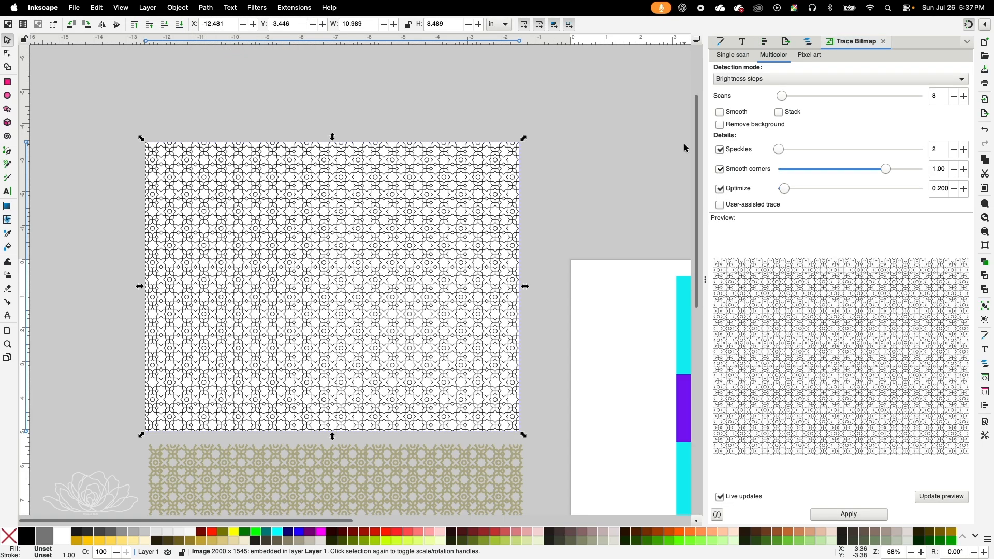
{"action": "left_click", "coordinate": [746, 60]}
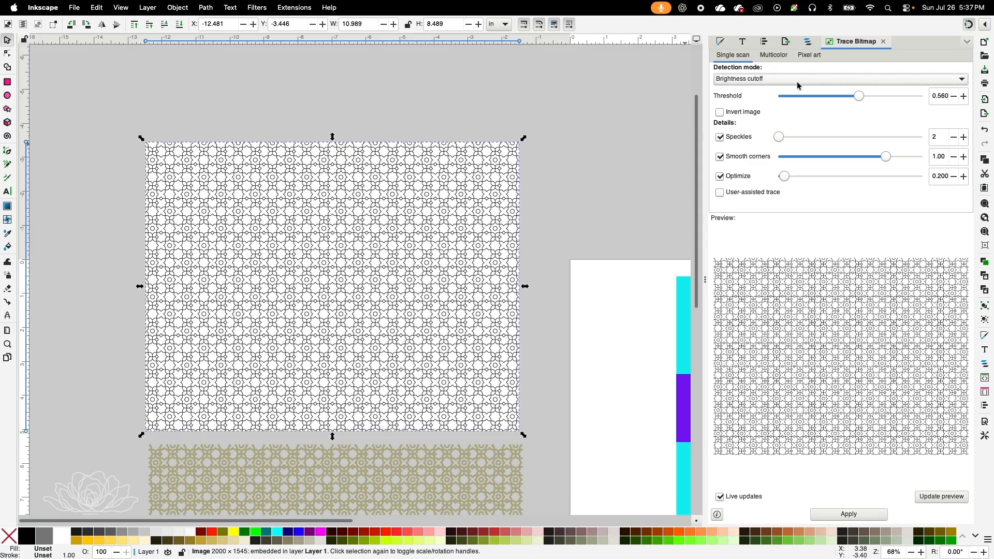
- Raise the brightness threshold to 0.990 and apply the trace to the pattern image
{"action": "left_click", "coordinate": [863, 101]}
{"action": "left_click_drag", "start_coordinate": [863, 101], "coordinate": [913, 97]}
{"action": "left_click_drag", "start_coordinate": [923, 100], "coordinate": [927, 99]}
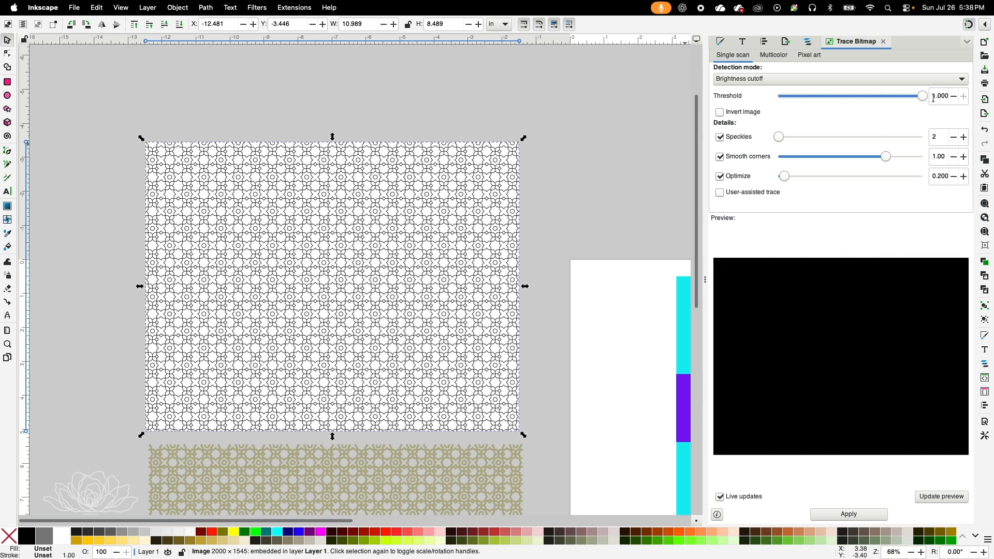
{"action": "left_click", "coordinate": [955, 98]}
{"action": "left_click", "coordinate": [963, 98]}
{"action": "left_click", "coordinate": [954, 99]}
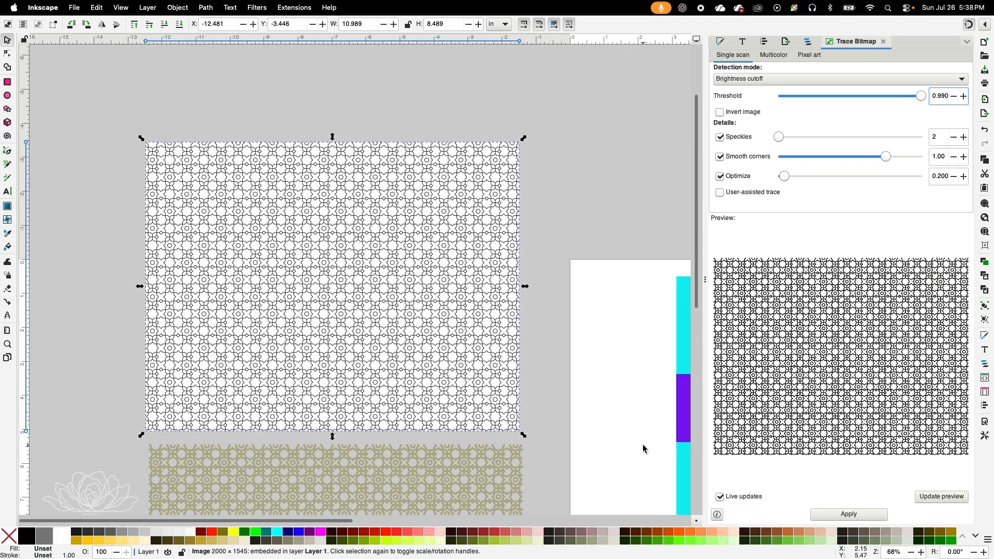
{"action": "left_click", "coordinate": [847, 515]}
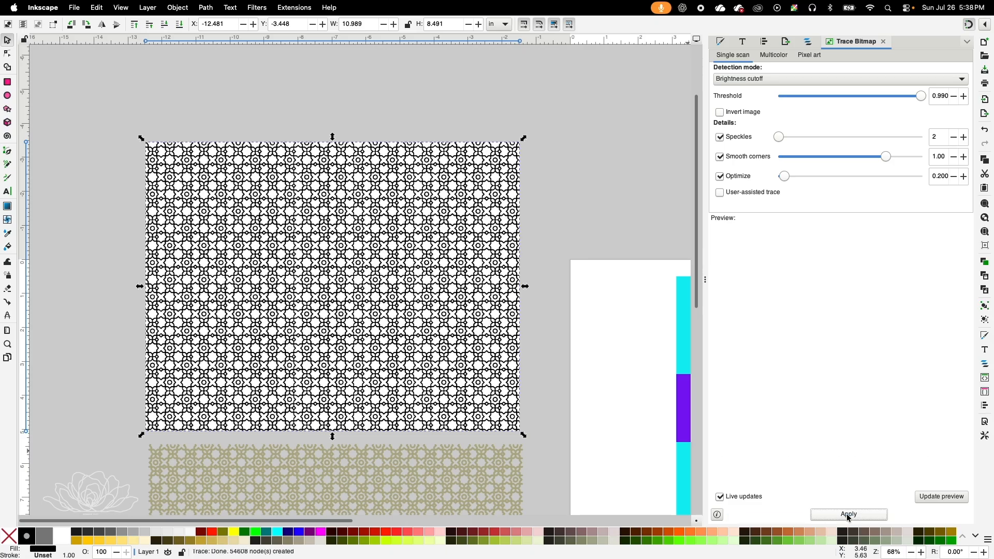
- Separate the black single-scan trace from the original image and give it a flat muted green stroke, RGBA 9bb28bff
{"action": "scroll", "coordinate": [407, 368], "scroll_direction": "up", "scroll_amount": 4}
{"action": "left_click_drag", "start_coordinate": [343, 414], "coordinate": [458, 257]}
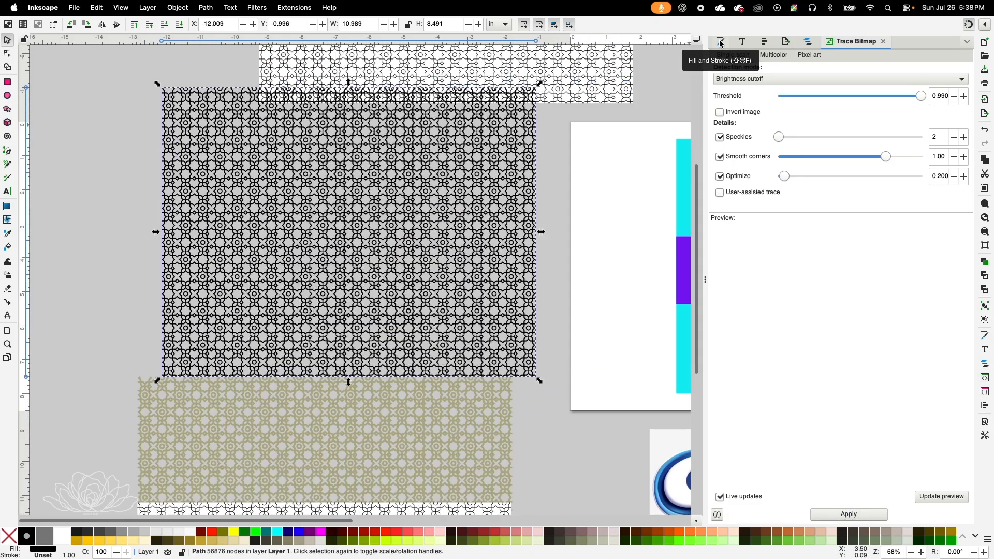
{"action": "left_click", "coordinate": [719, 42]}
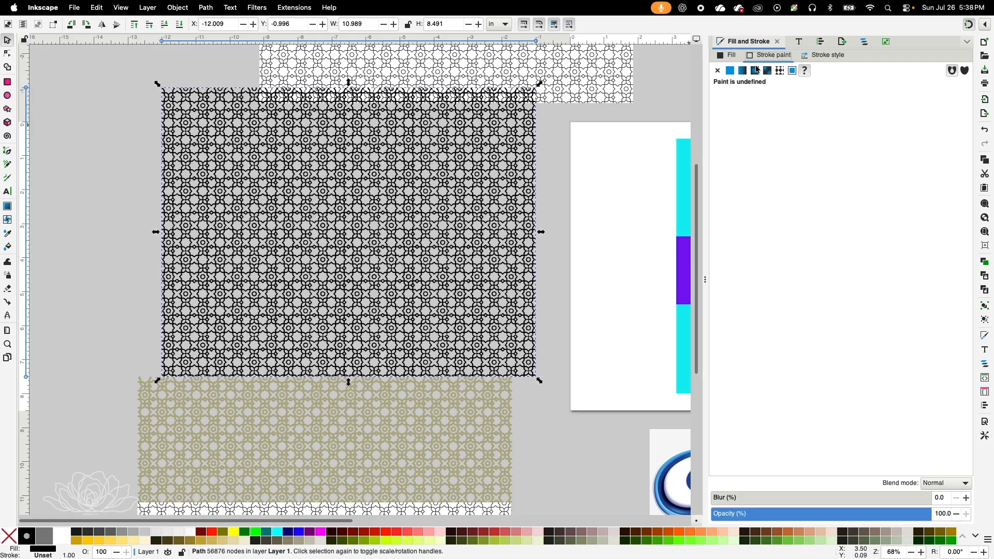
{"action": "left_click", "coordinate": [731, 71]}
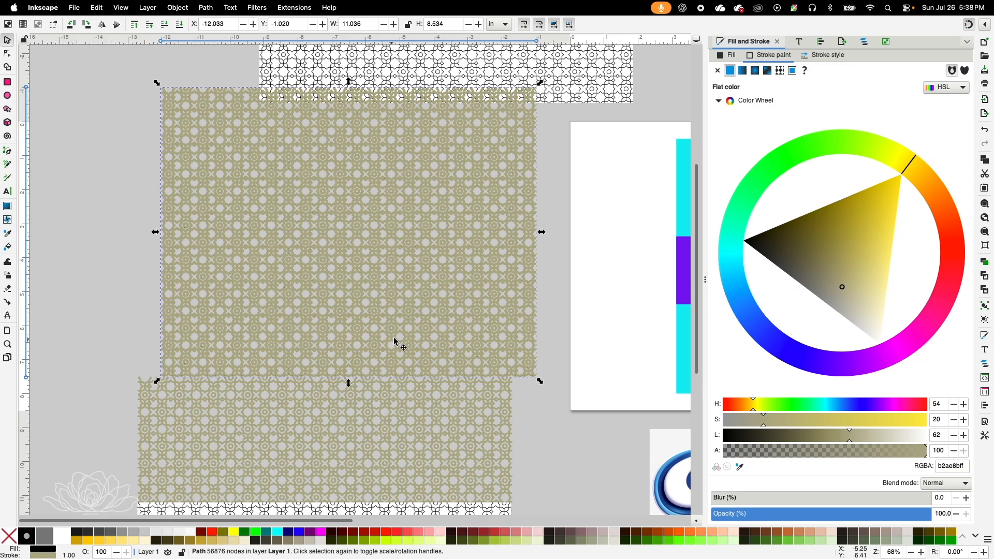
{"action": "left_click", "coordinate": [829, 141]}
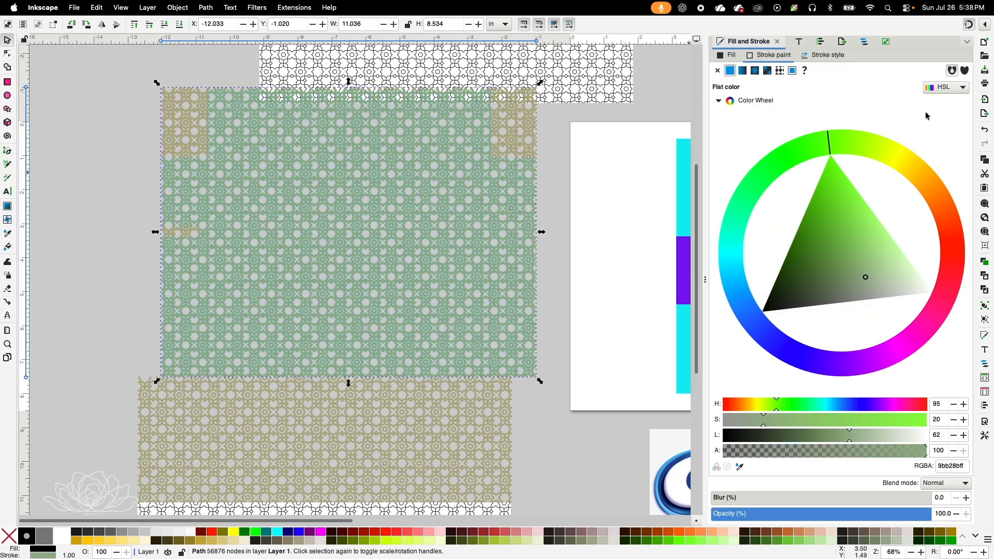
- Reduce the single-scan trace's stroke width to 0.400 mm
{"action": "left_click", "coordinate": [843, 59]}
{"action": "scroll", "coordinate": [778, 73], "scroll_direction": "up", "scroll_amount": 1}
{"action": "scroll", "coordinate": [778, 73], "scroll_direction": "down", "scroll_amount": 5}
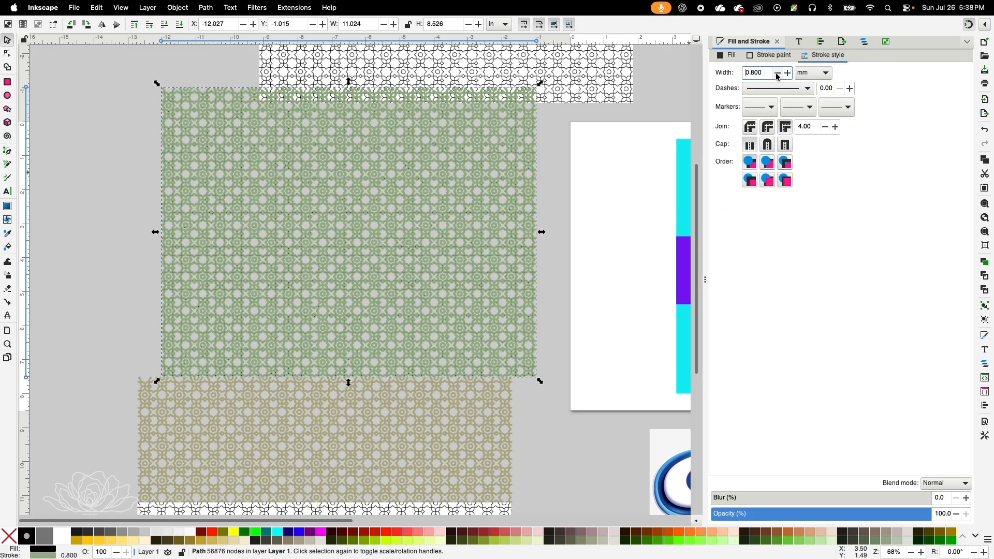
{"action": "scroll", "coordinate": [778, 73], "scroll_direction": "down", "scroll_amount": 2}
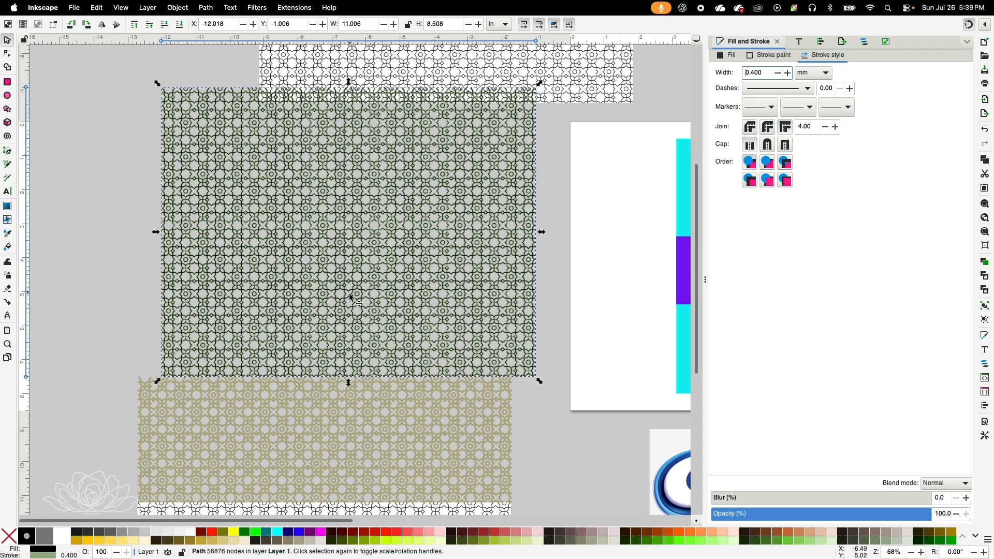
- Move the green-stroked pattern trace farther from the page and clear of the khaki trace below it
{"action": "left_click_drag", "start_coordinate": [262, 310], "coordinate": [172, 330]}
{"action": "left_click_drag", "start_coordinate": [225, 314], "coordinate": [165, 257]}
{"action": "left_click_drag", "start_coordinate": [274, 389], "coordinate": [274, 388]}
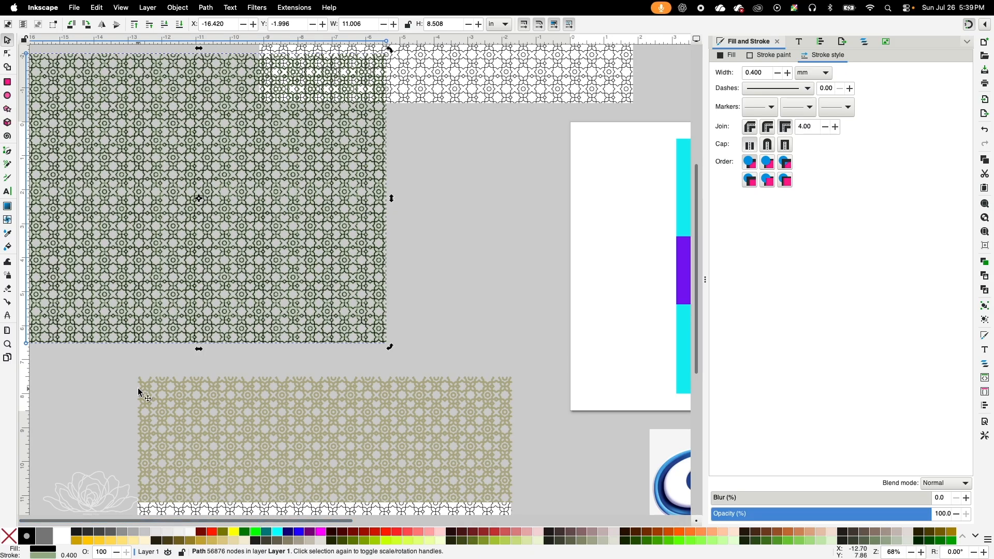
- Give the green-stroked pattern trace a flat fill matching its muted green stroke, RGBA 9bb28bff
{"action": "left_click", "coordinate": [7, 346]}
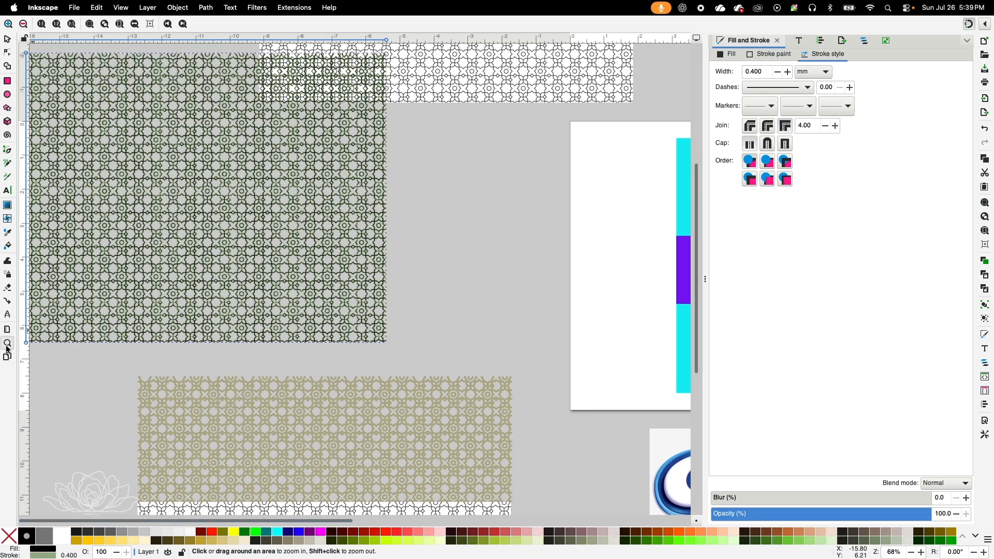
{"action": "left_click", "coordinate": [339, 312]}
{"action": "left_click", "coordinate": [339, 312]}
{"action": "left_click", "coordinate": [339, 312]}
{"action": "left_click", "coordinate": [339, 312]}
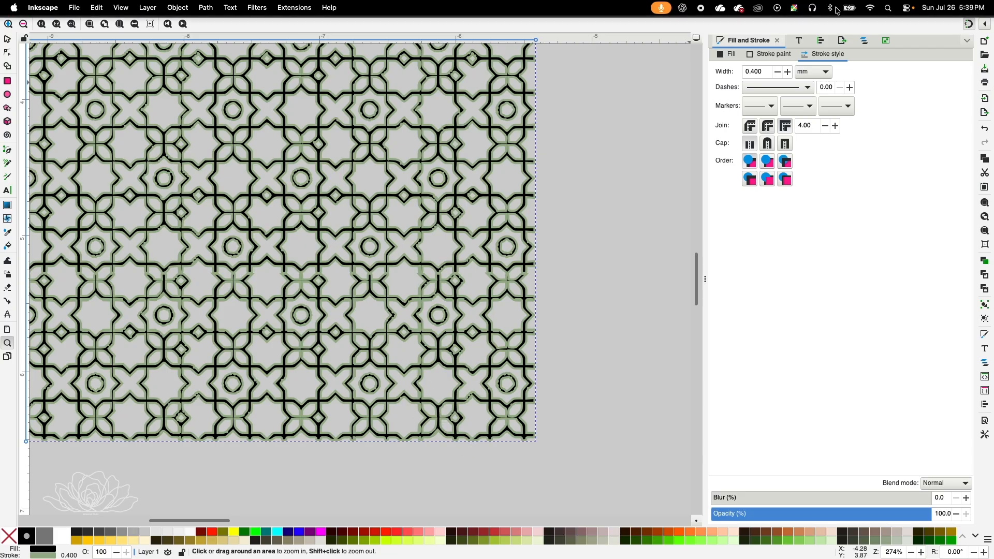
{"action": "left_click", "coordinate": [729, 55]}
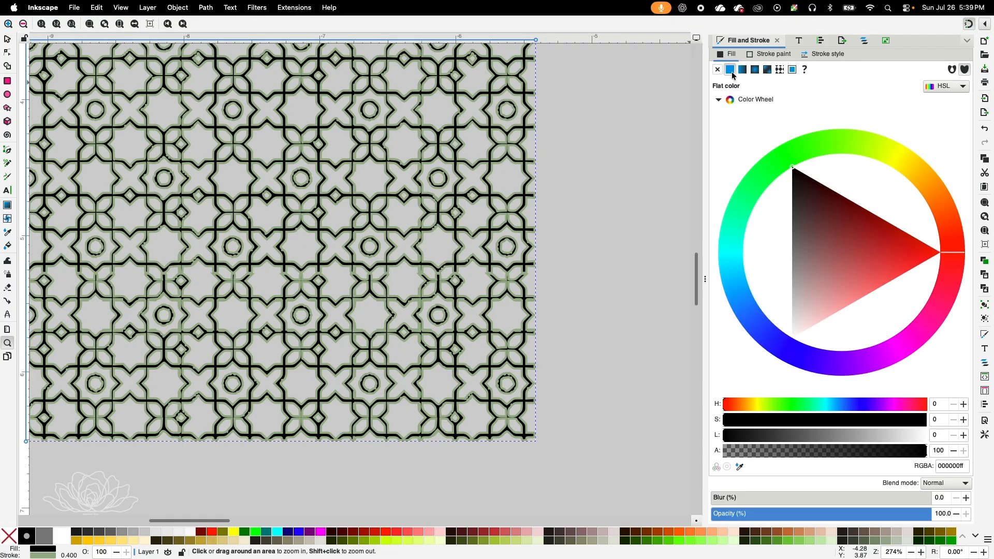
{"action": "left_click", "coordinate": [739, 466]}
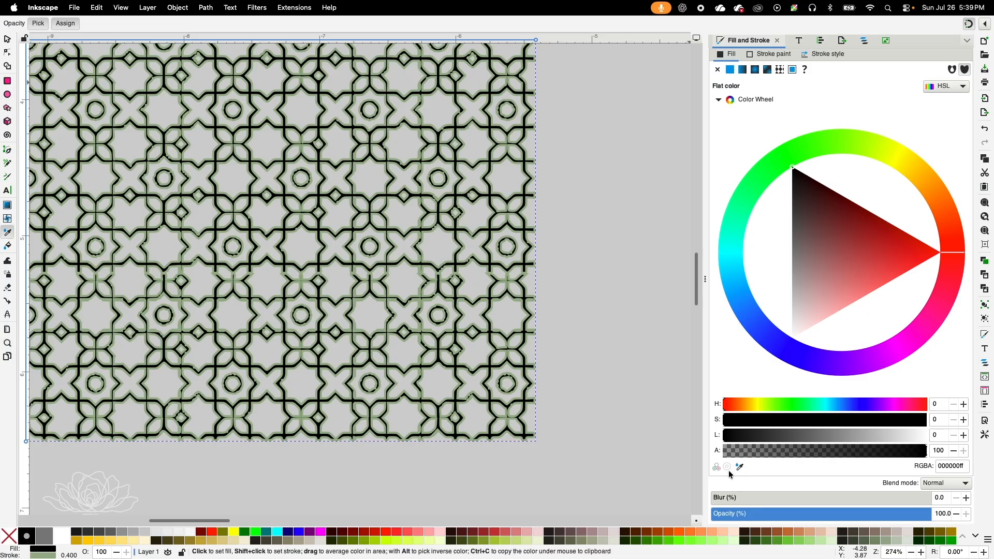
{"action": "left_click", "coordinate": [435, 419]}
- Remove the green pattern trace's stroke paint and move the trace closer to the khaki trace
{"action": "left_click", "coordinate": [7, 343]}
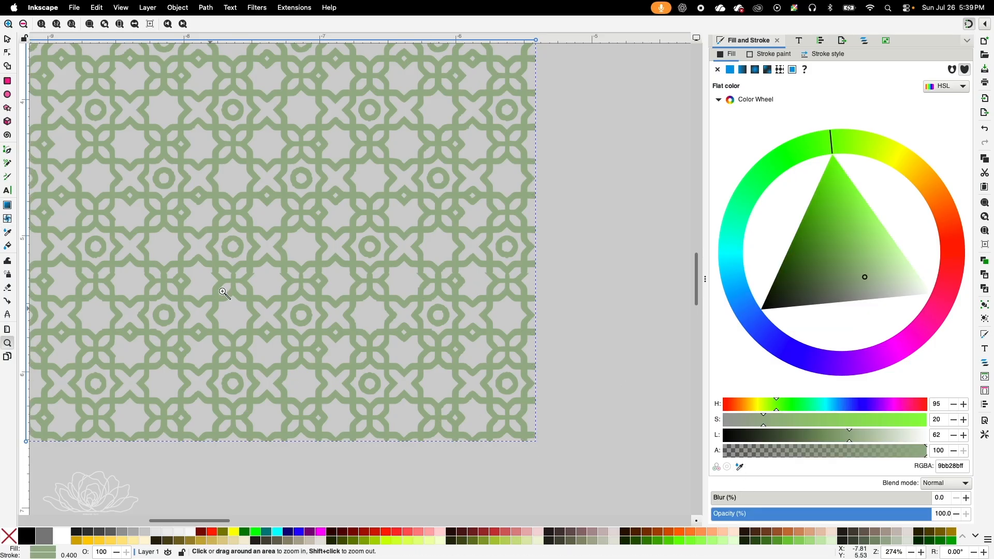
{"action": "left_click", "coordinate": [23, 24]}
{"action": "left_click", "coordinate": [7, 39]}
{"action": "left_click", "coordinate": [215, 173]}
{"action": "left_click", "coordinate": [824, 56]}
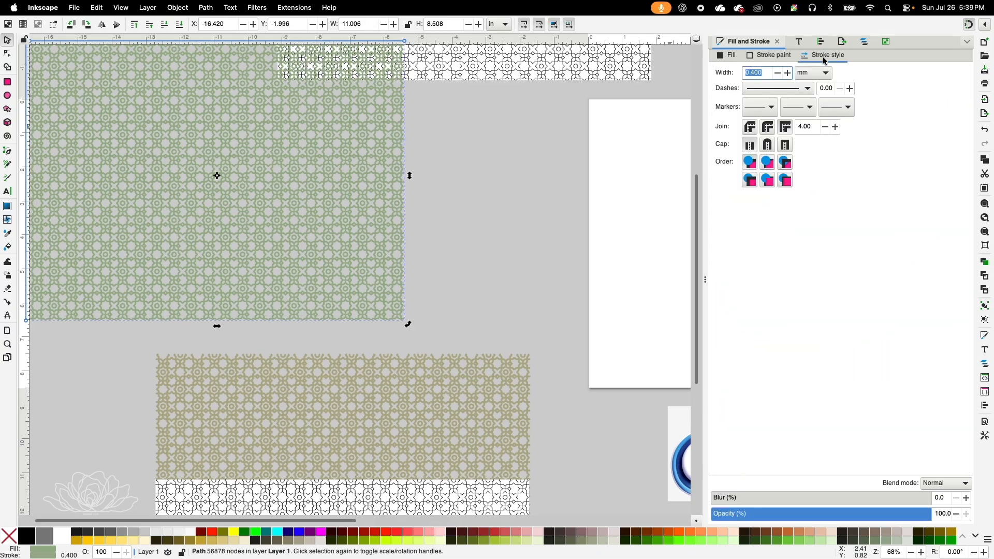
{"action": "left_click", "coordinate": [768, 54]}
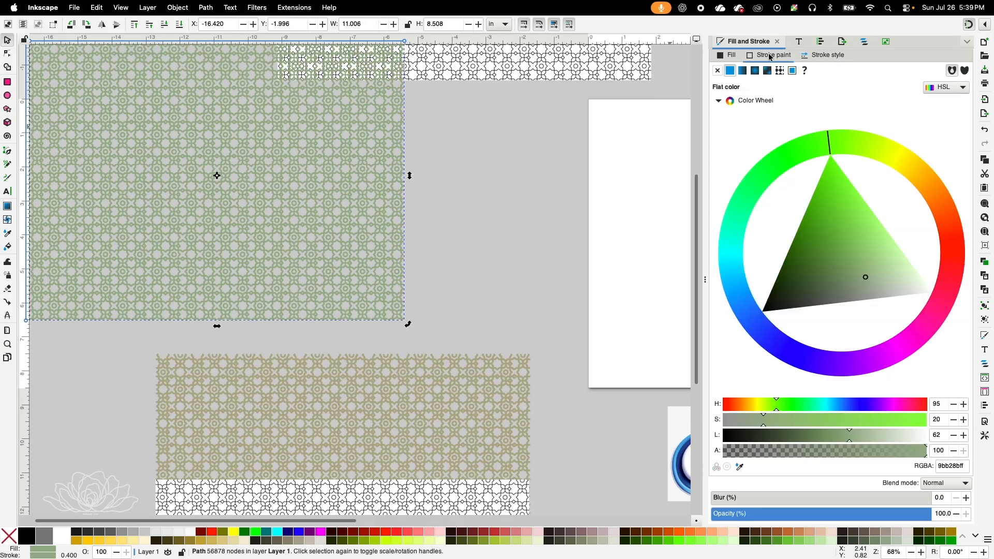
{"action": "left_click", "coordinate": [717, 71]}
{"action": "left_click_drag", "start_coordinate": [282, 267], "coordinate": [345, 300]}
- Restore the green trace's flat stroke, RGBA 9bb28bff, and reduce its stroke width
{"action": "left_click", "coordinate": [7, 344]}
{"action": "left_click", "coordinate": [142, 344]}
{"action": "left_click", "coordinate": [142, 343]}
{"action": "left_click", "coordinate": [142, 344]}
{"action": "left_click", "coordinate": [142, 343]}
{"action": "left_click", "coordinate": [142, 343]}
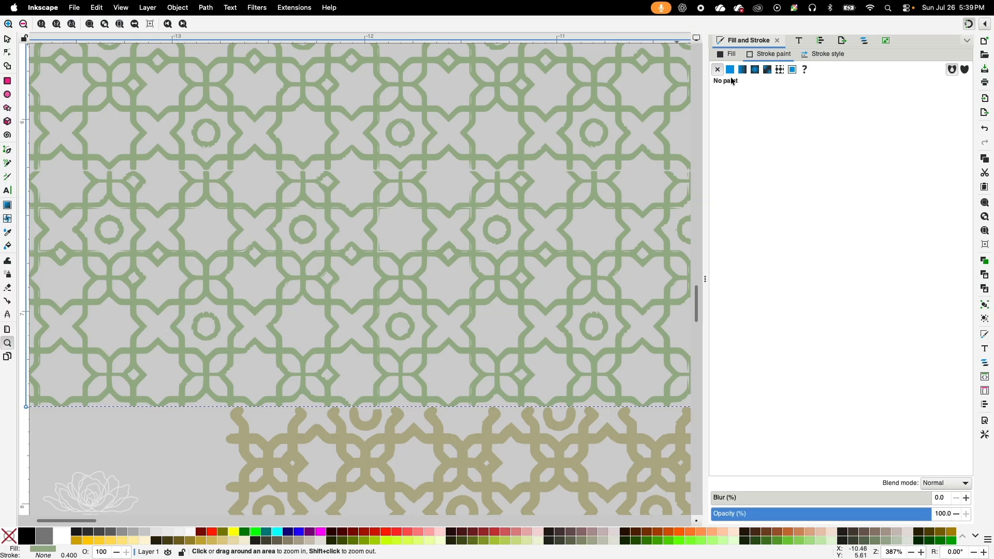
{"action": "left_click", "coordinate": [730, 70]}
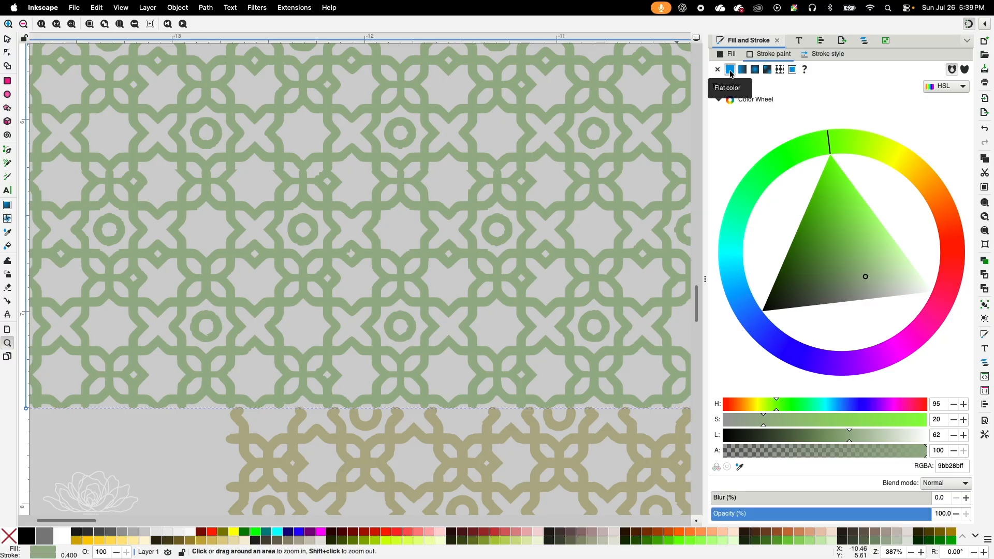
{"action": "left_click", "coordinate": [815, 56]}
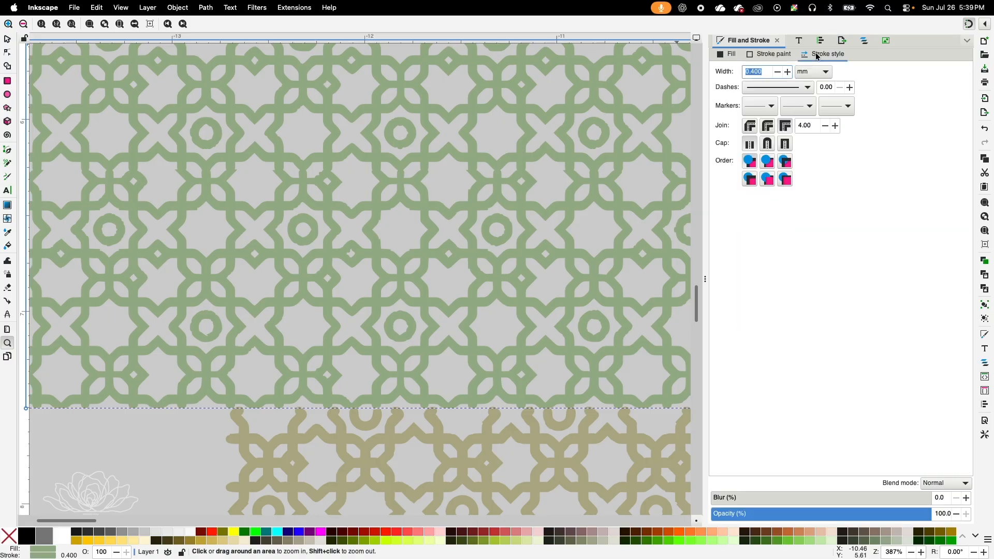
{"action": "left_click", "coordinate": [778, 74]}
{"action": "left_click", "coordinate": [777, 73]}
{"action": "left_click", "coordinate": [777, 73]}
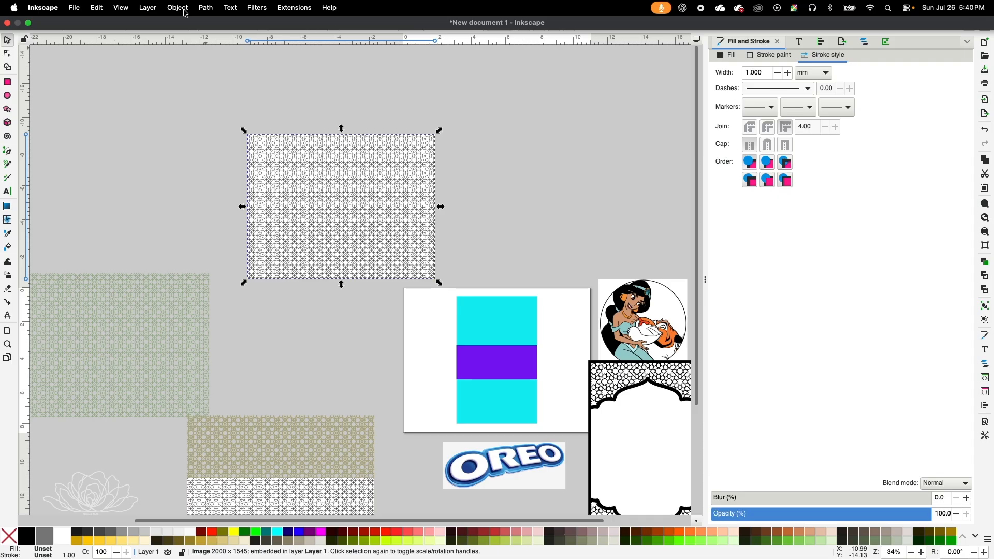
- Trace the original pattern image in Centerline tracing (autotrace) mode and move the resulting trace beside the image
{"action": "left_click", "coordinate": [178, 8]}
{"action": "mouse_move", "coordinate": [207, 9]}
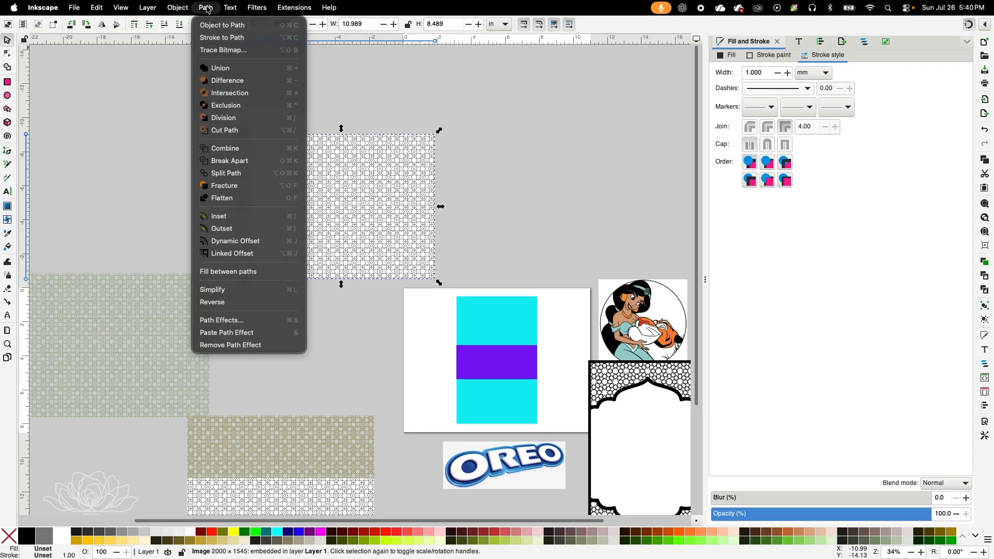
{"action": "left_click", "coordinate": [236, 50]}
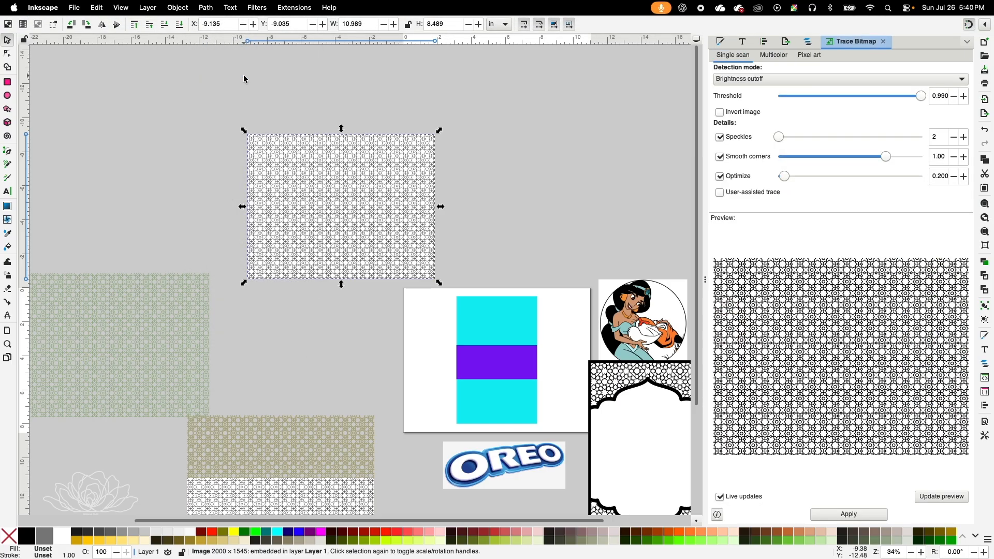
{"action": "left_click", "coordinate": [734, 80]}
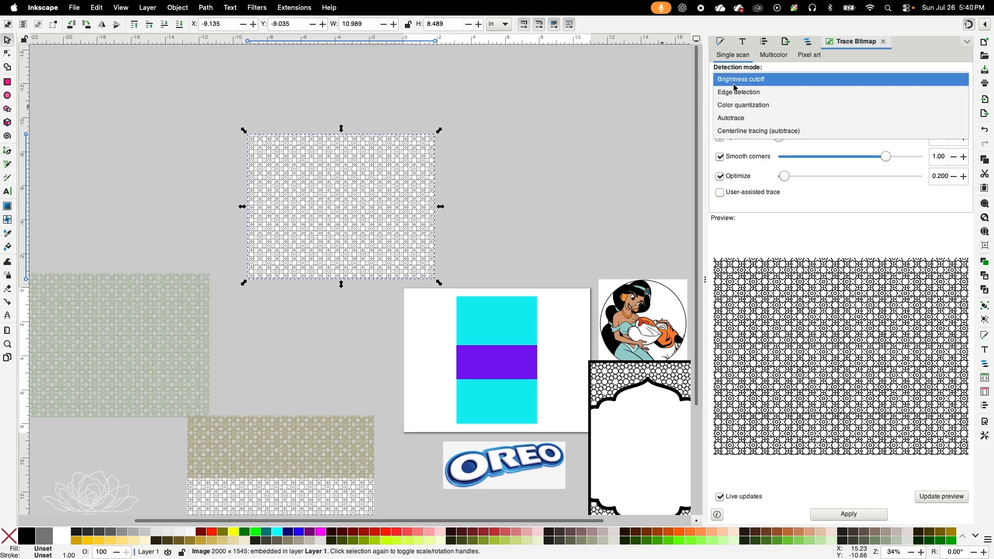
{"action": "left_click", "coordinate": [755, 138]}
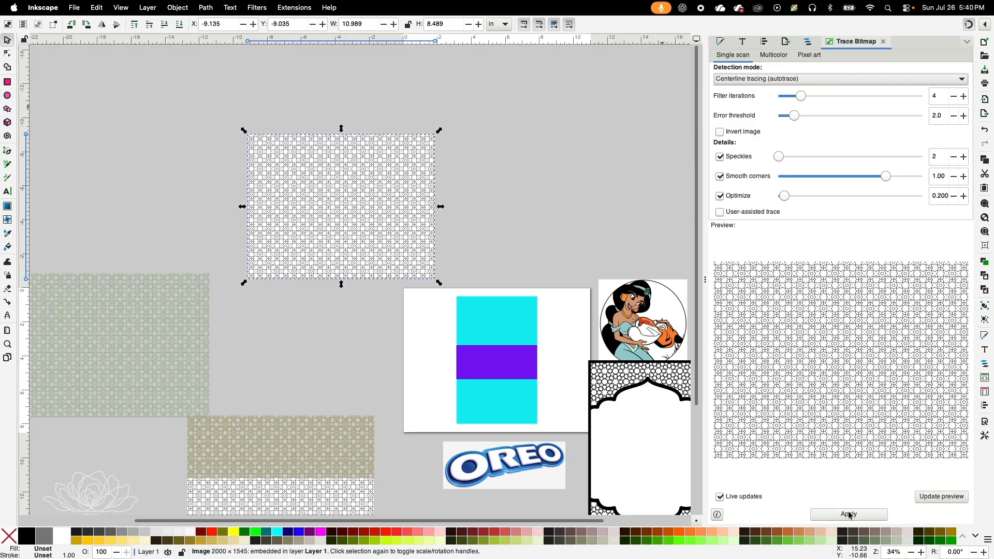
{"action": "left_click", "coordinate": [849, 515]}
{"action": "left_click", "coordinate": [849, 515]}
{"action": "mouse_move", "coordinate": [355, 238]}
{"action": "left_mouse_down"}
{"action": "mouse_move", "coordinate": [318, 386]}
{"action": "mouse_move", "coordinate": [504, 223]}
{"action": "mouse_move", "coordinate": [565, 196]}
{"action": "left_mouse_up"}
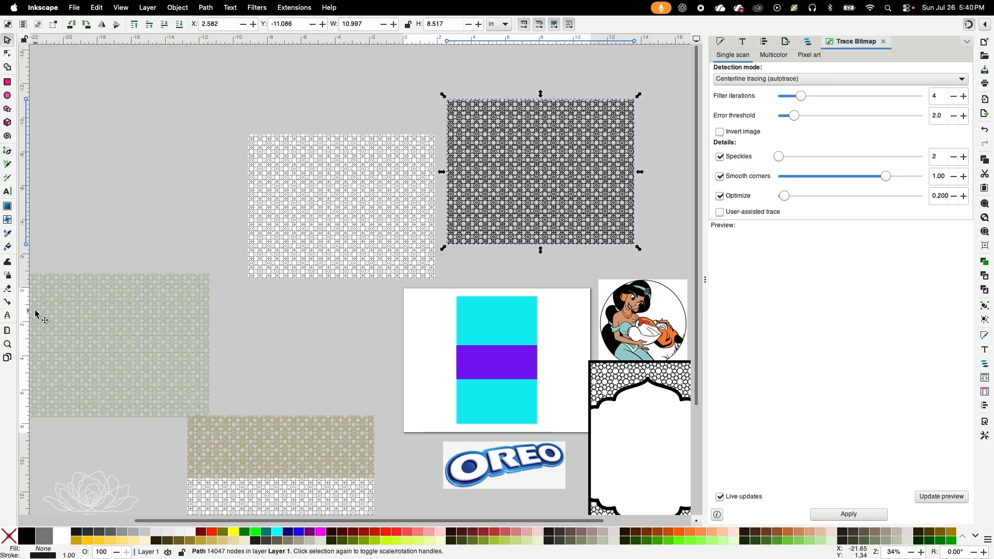
- Recolor the centerline trace's black stroke to a golden yellow
{"action": "left_click", "coordinate": [7, 344]}
{"action": "left_click", "coordinate": [536, 130]}
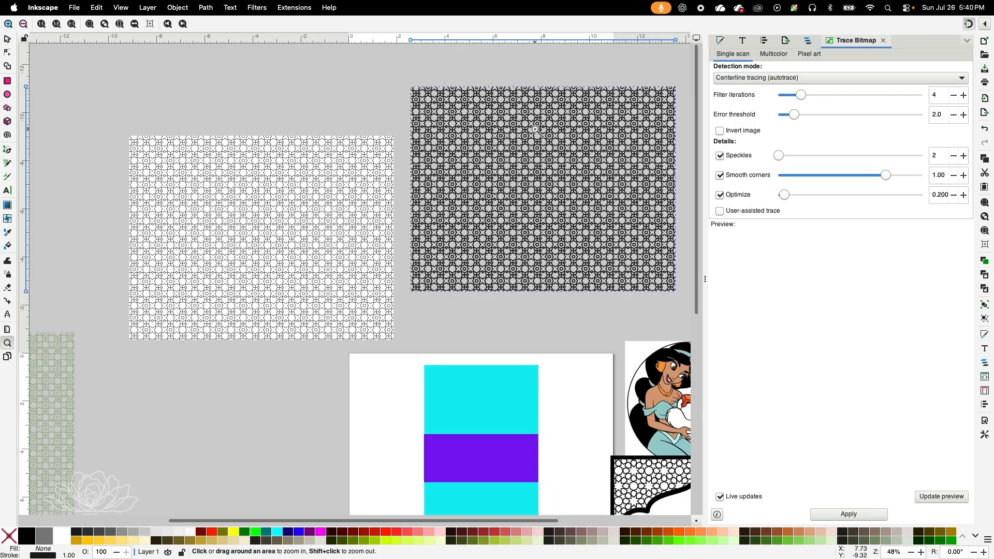
{"action": "left_click", "coordinate": [535, 130]}
{"action": "left_click", "coordinate": [534, 129]}
{"action": "left_click", "coordinate": [535, 129]}
{"action": "key", "text": "s"}
{"action": "left_click", "coordinate": [720, 41]}
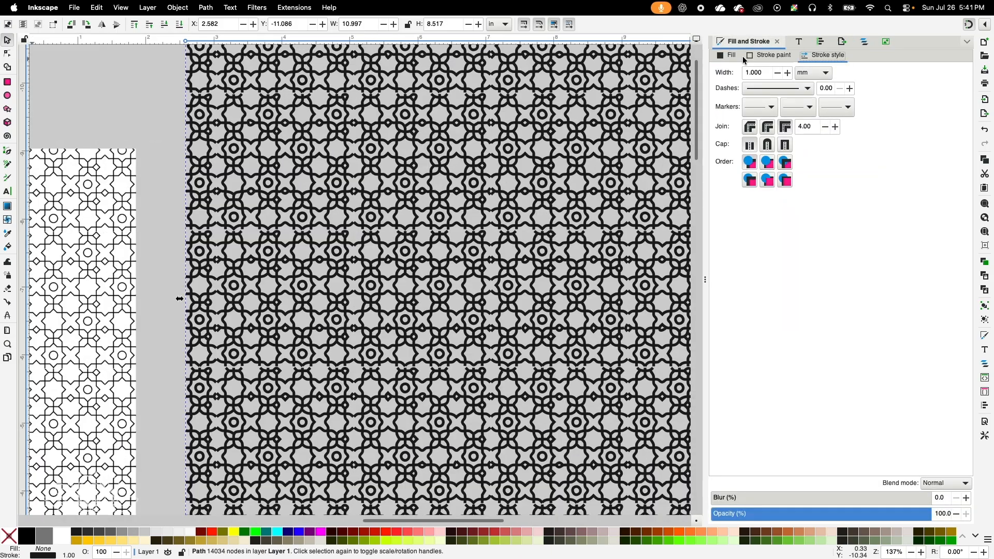
{"action": "left_click", "coordinate": [762, 55]}
{"action": "left_click_drag", "start_coordinate": [767, 156], "coordinate": [916, 165]}
{"action": "mouse_move", "coordinate": [882, 239]}
{"action": "left_mouse_down"}
{"action": "mouse_move", "coordinate": [878, 193]}
{"action": "mouse_move", "coordinate": [888, 274]}
{"action": "mouse_move", "coordinate": [874, 201]}
{"action": "left_mouse_up"}
- Reduce the gold centerline trace's stroke width to 0.400 mm
{"action": "left_click", "coordinate": [825, 56]}
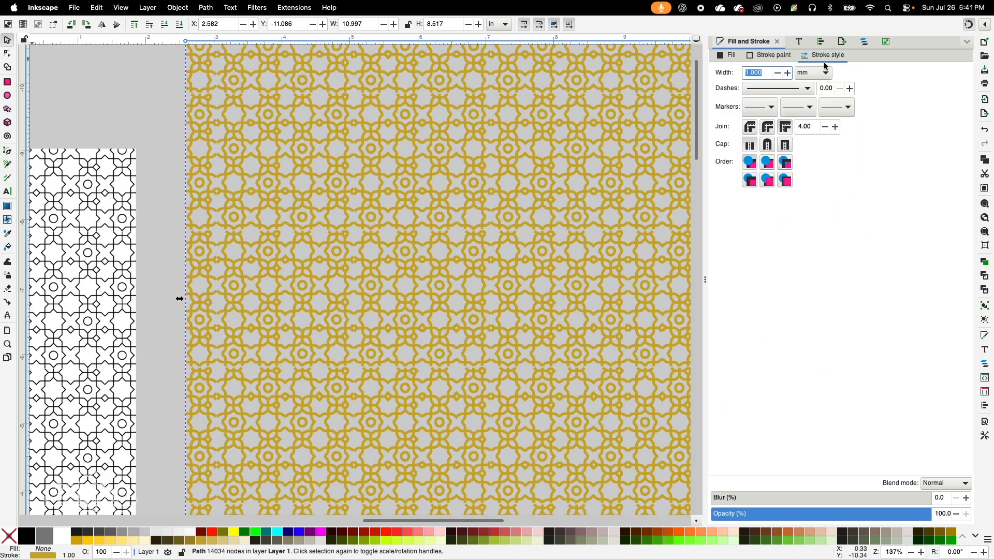
{"action": "left_click", "coordinate": [779, 75]}
{"action": "left_click", "coordinate": [779, 76]}
{"action": "left_click", "coordinate": [779, 75]}
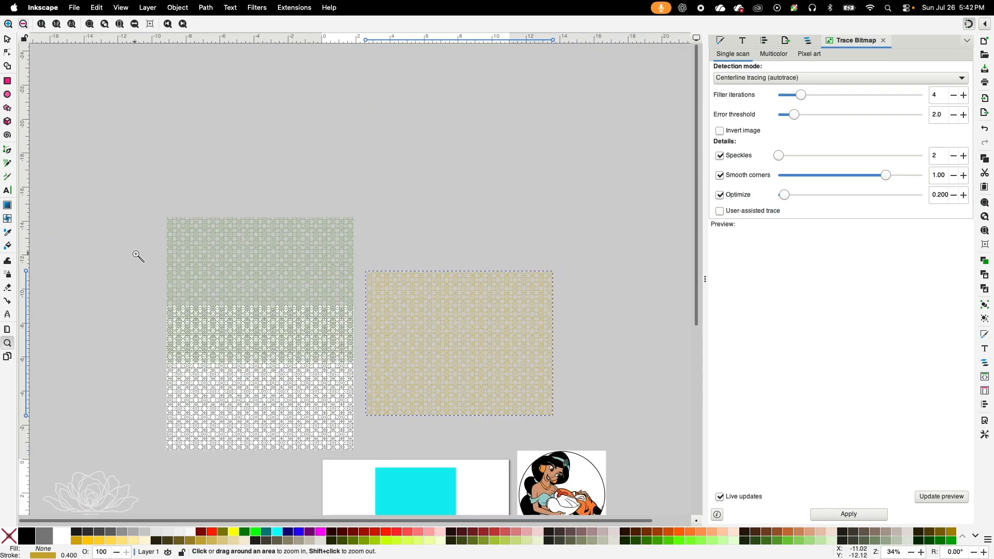
- Delete the green trace, the khaki trace and both black-and-white pattern images, keeping only the gold trace
{"action": "scroll", "coordinate": [232, 265], "scroll_direction": "down", "scroll_amount": 6}
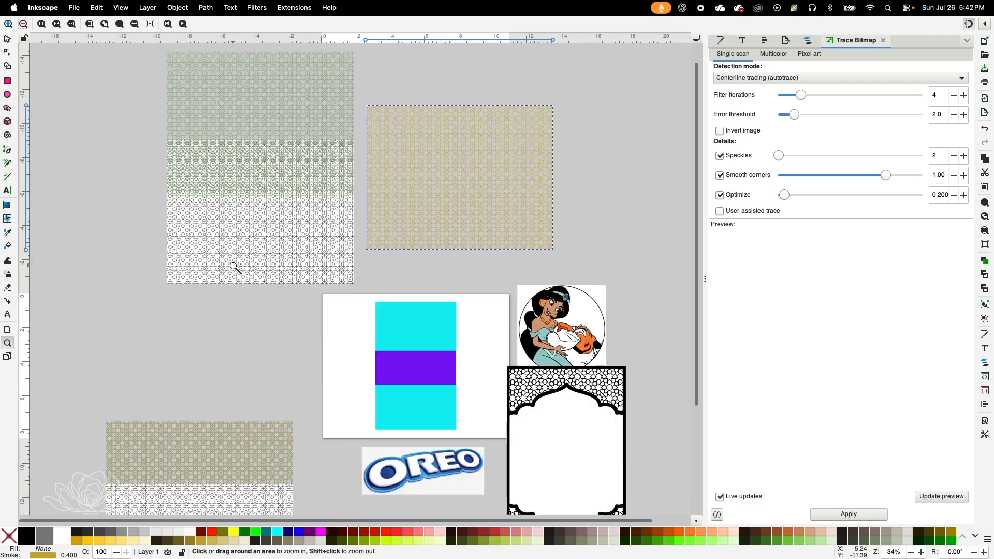
{"action": "left_click", "coordinate": [7, 41]}
{"action": "left_click", "coordinate": [219, 137]}
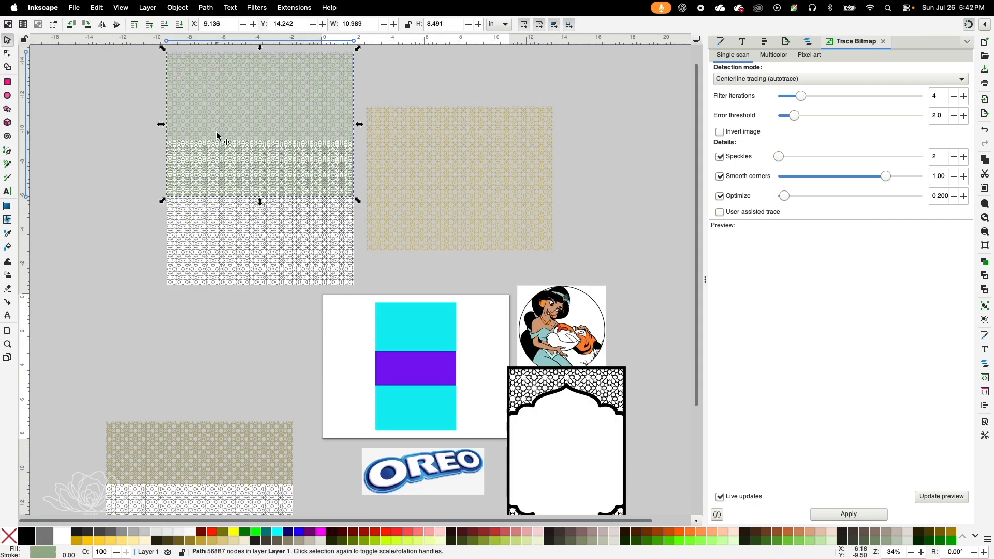
{"action": "key", "text": "Delete"}
{"action": "left_click", "coordinate": [226, 223]}
{"action": "key", "text": "Delete"}
{"action": "left_click", "coordinate": [203, 468]}
{"action": "key", "text": "Delete"}
{"action": "left_click", "coordinate": [210, 500]}
{"action": "key", "text": "Delete"}
- Move the gold pattern trace onto the page so that it covers the whole page
{"action": "left_click", "coordinate": [397, 241]}
{"action": "left_click_drag", "start_coordinate": [402, 242], "coordinate": [393, 397]}
{"action": "scroll", "coordinate": [393, 398], "scroll_direction": "down", "scroll_amount": 4}
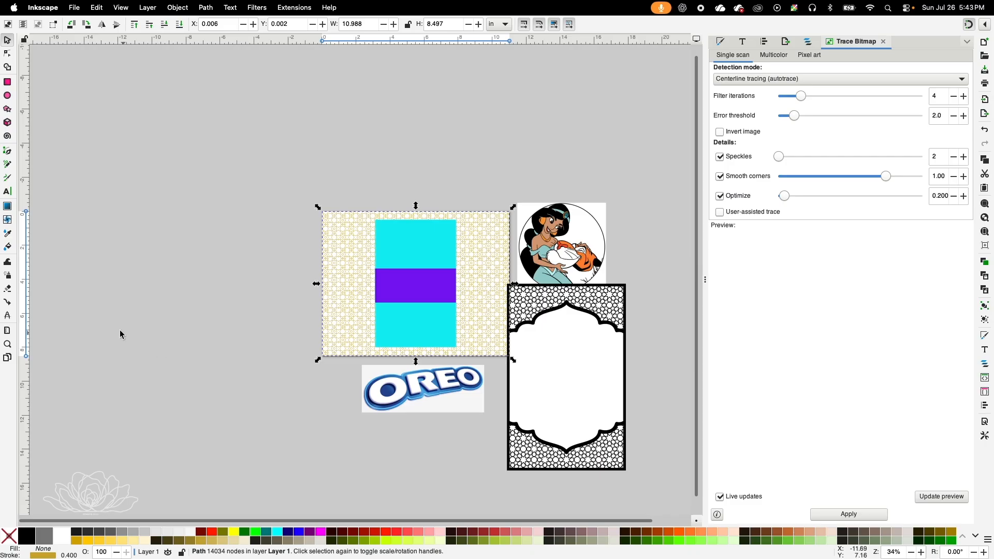
- Scale the gold pattern down proportionally to about 5.804 × 7.505 in, matching the height of the wrapper template
{"action": "left_click", "coordinate": [8, 344]}
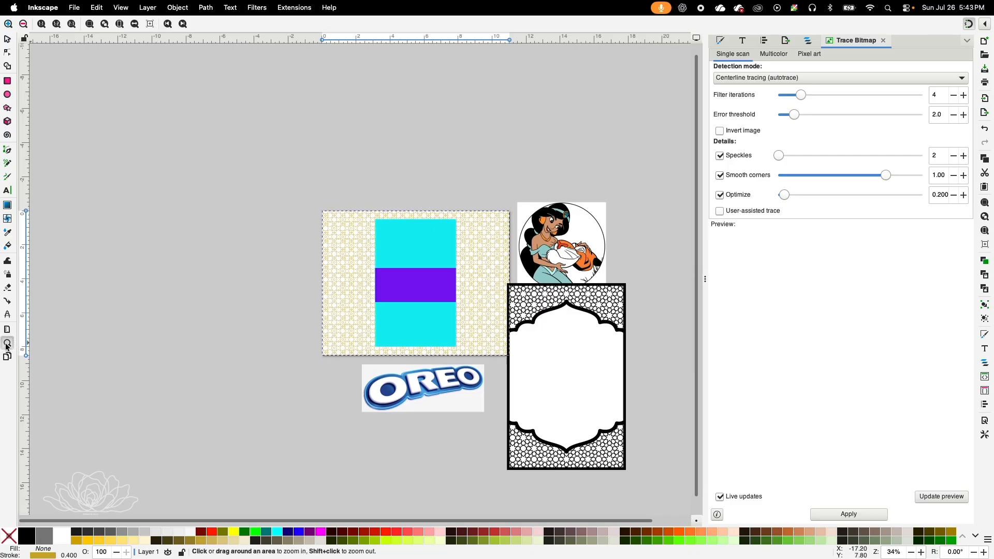
{"action": "left_click", "coordinate": [480, 263]}
{"action": "left_click", "coordinate": [481, 263]}
{"action": "left_click", "coordinate": [487, 280]}
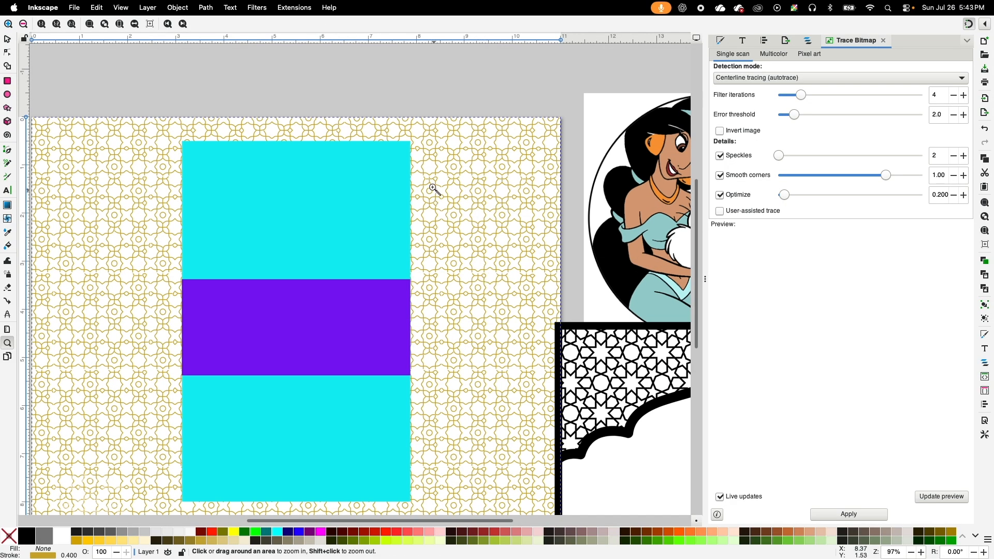
{"action": "scroll", "coordinate": [518, 400], "scroll_direction": "down", "scroll_amount": 4}
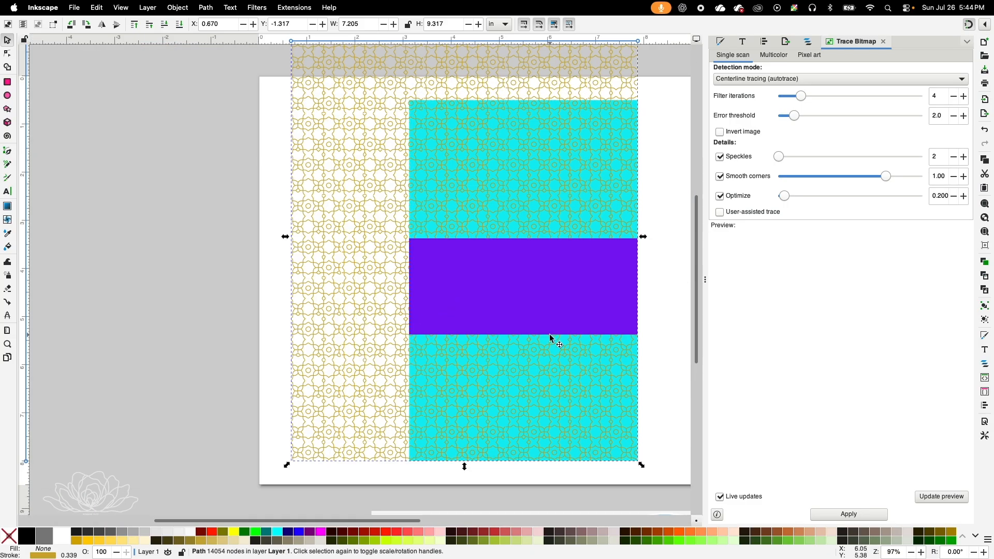
{"action": "scroll", "coordinate": [555, 339], "scroll_direction": "up", "scroll_amount": 6}
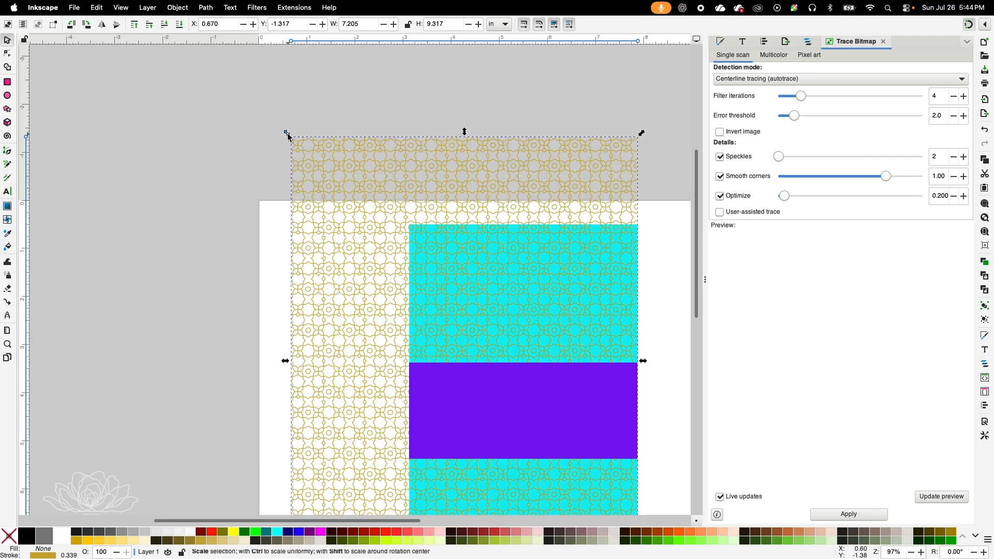
{"action": "left_click_drag", "start_coordinate": [288, 137], "coordinate": [357, 212]}
{"action": "scroll", "coordinate": [604, 293], "scroll_direction": "down", "scroll_amount": 5}
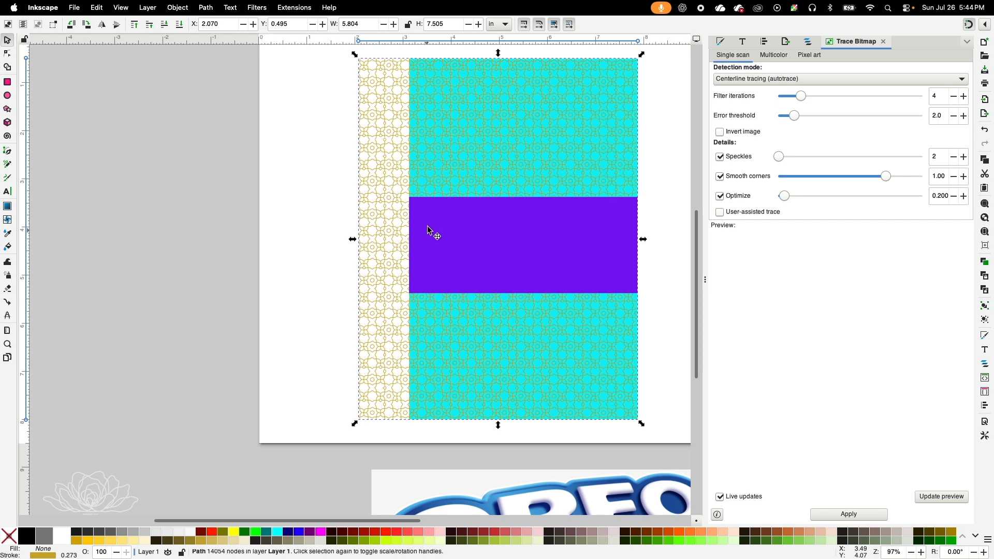
- Move the gold pattern beside the wrapper template and center it and the cyan rectangle copy on each other
{"action": "left_click_drag", "start_coordinate": [392, 156], "coordinate": [258, 164]}
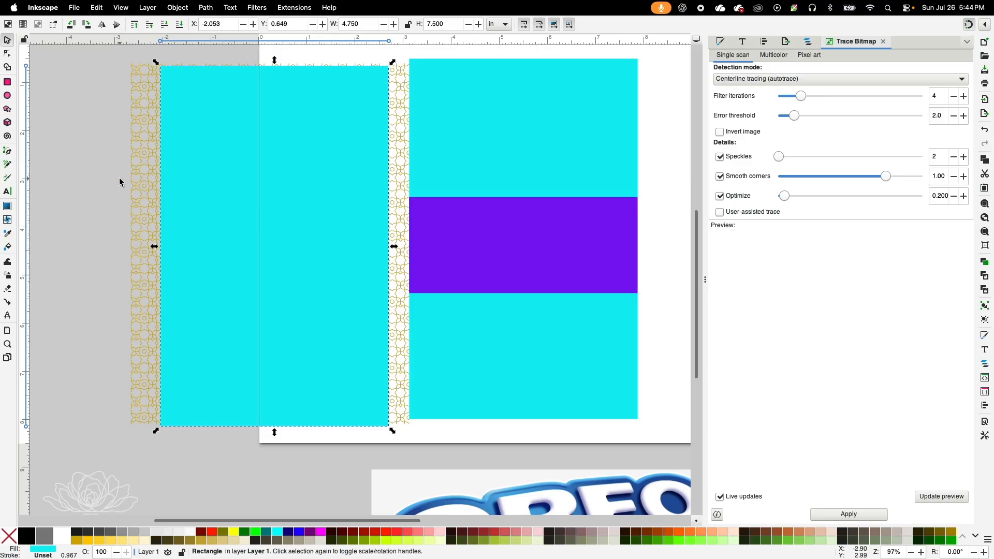
{"action": "left_click_drag", "start_coordinate": [117, 52], "coordinate": [459, 485]}
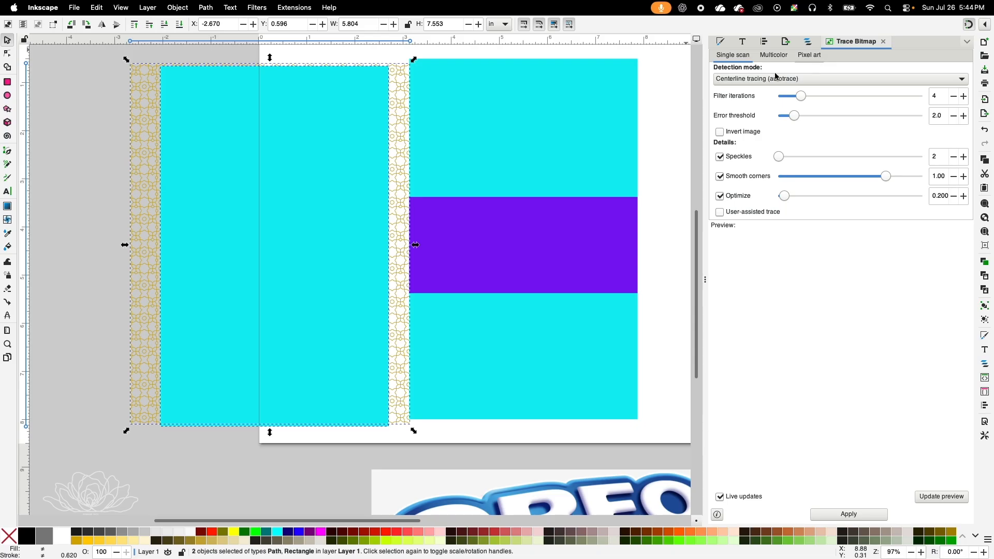
{"action": "left_click", "coordinate": [764, 41]}
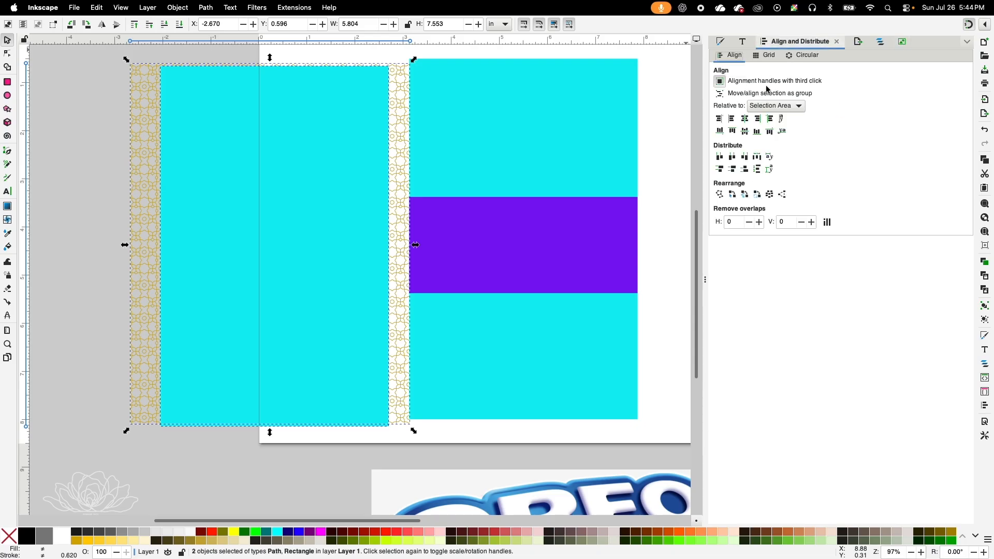
{"action": "left_click", "coordinate": [746, 125]}
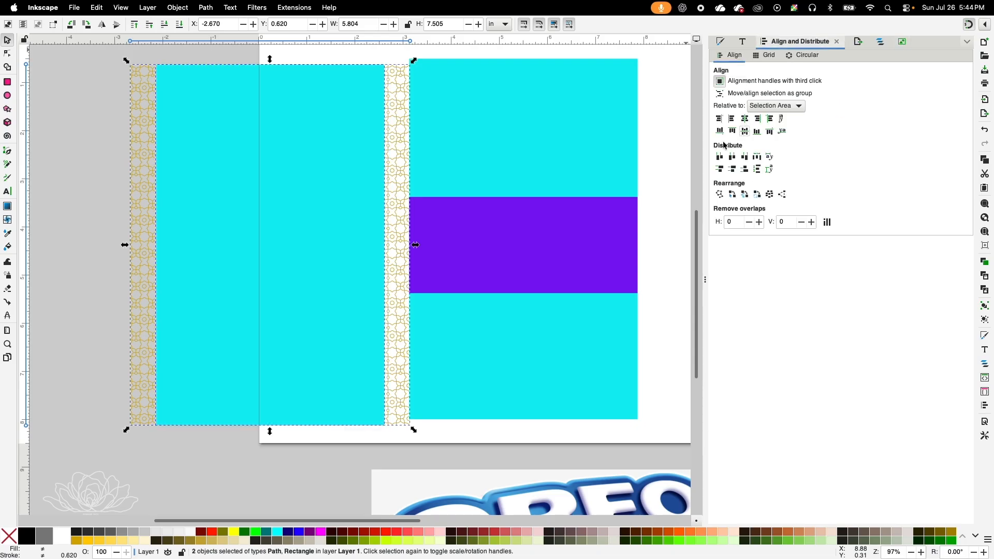
- Clip the gold pattern to the cyan rectangle copy and place the clipped pattern over the wrapper's cyan background
{"action": "left_click", "coordinate": [183, 9]}
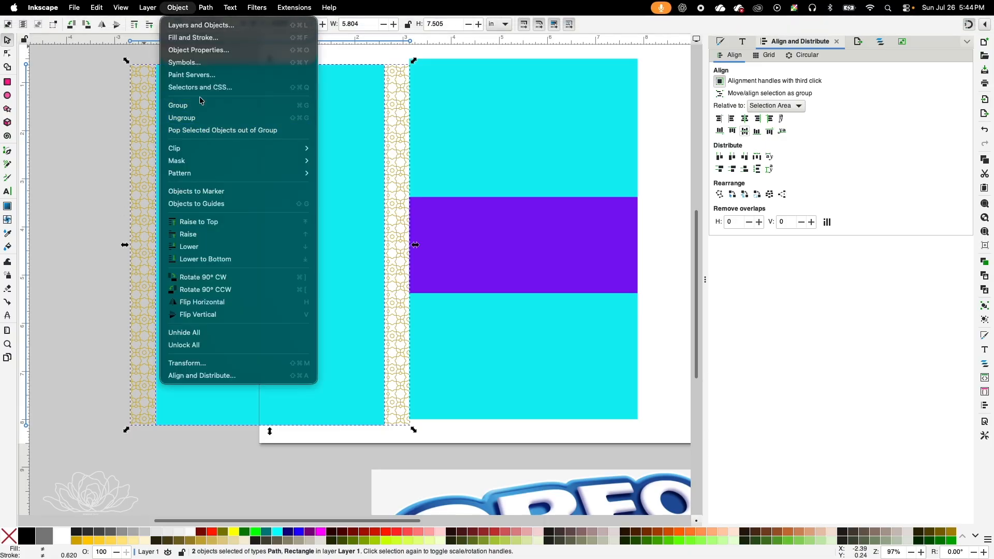
{"action": "mouse_move", "coordinate": [186, 148]}
{"action": "left_click", "coordinate": [344, 151]}
{"action": "left_click_drag", "start_coordinate": [225, 297], "coordinate": [485, 283]}
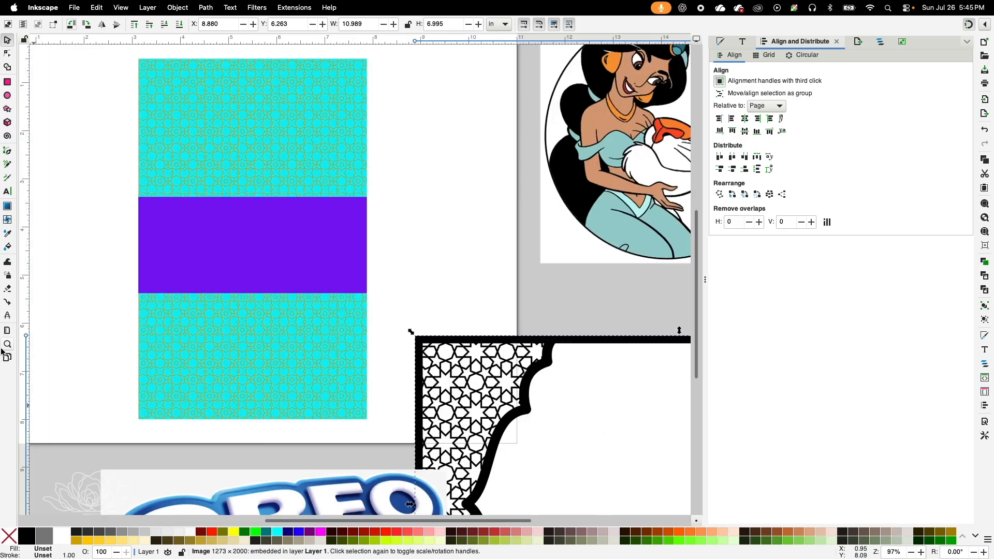
{"action": "left_click", "coordinate": [7, 343]}
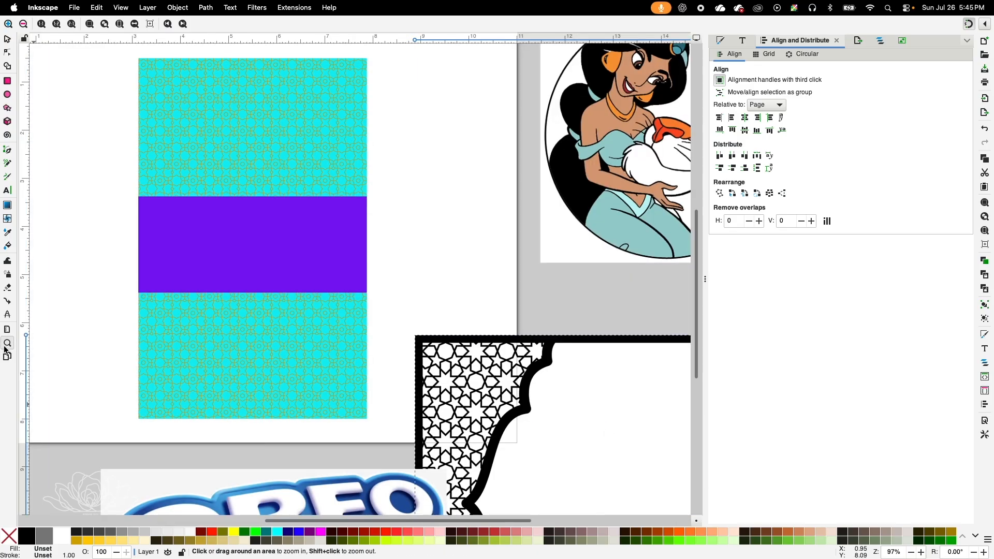
- Place a copy of the black Moroccan frame image about 8.10 in straight below the original
{"action": "left_click", "coordinate": [23, 25]}
{"action": "left_click", "coordinate": [23, 24]}
{"action": "key", "text": "s"}
{"action": "left_click", "coordinate": [503, 334]}
{"action": "left_click_drag", "start_coordinate": [503, 334], "coordinate": [427, 433]}
{"action": "key", "text": "space"}
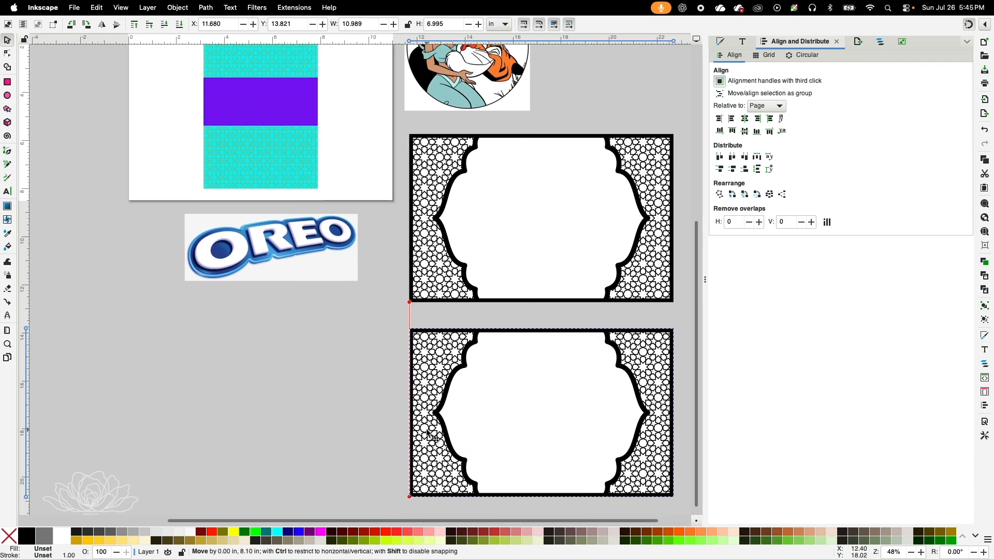
- Trace the original frame image with Centerline tracing (autotrace) and move the trace onto the page
{"action": "scroll", "coordinate": [517, 395], "scroll_direction": "up", "scroll_amount": 5}
{"action": "left_click", "coordinate": [517, 395]}
{"action": "left_click", "coordinate": [205, 7]}
{"action": "left_click", "coordinate": [223, 32]}
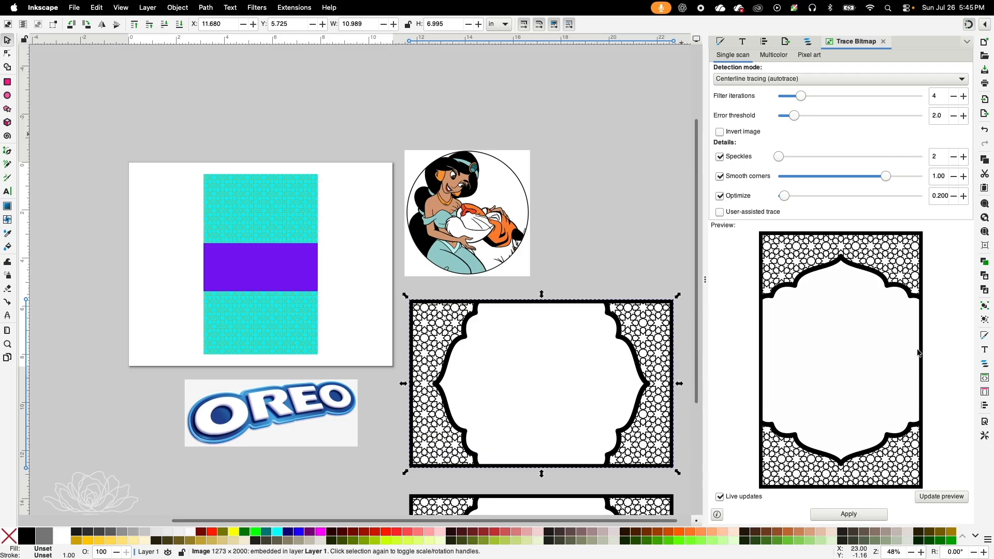
{"action": "left_click", "coordinate": [862, 514]}
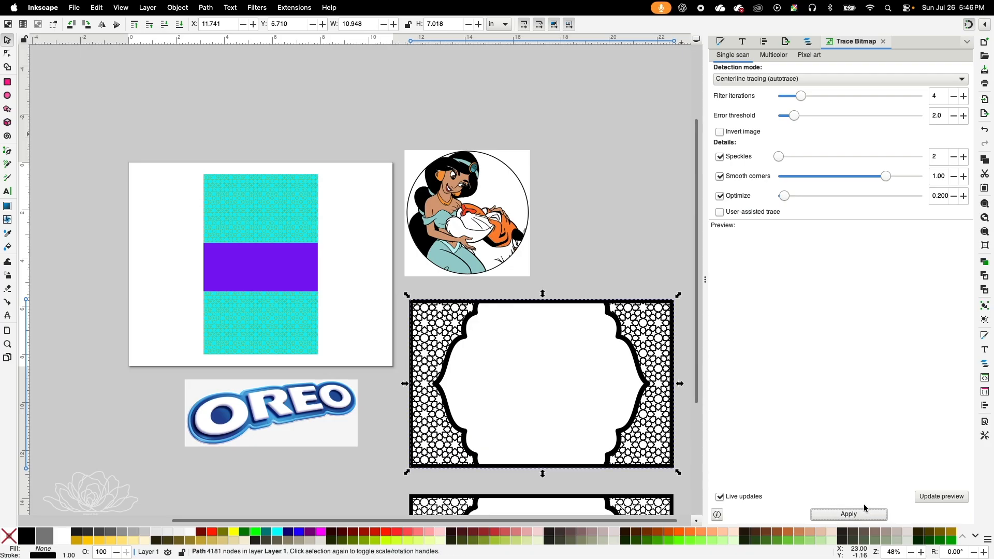
{"action": "mouse_move", "coordinate": [438, 416]}
{"action": "left_mouse_down"}
{"action": "mouse_move", "coordinate": [416, 447]}
{"action": "mouse_move", "coordinate": [317, 445]}
{"action": "mouse_move", "coordinate": [155, 364]}
{"action": "mouse_move", "coordinate": [135, 341]}
{"action": "left_mouse_up"}
{"action": "left_click_drag", "start_coordinate": [132, 325], "coordinate": [138, 286]}
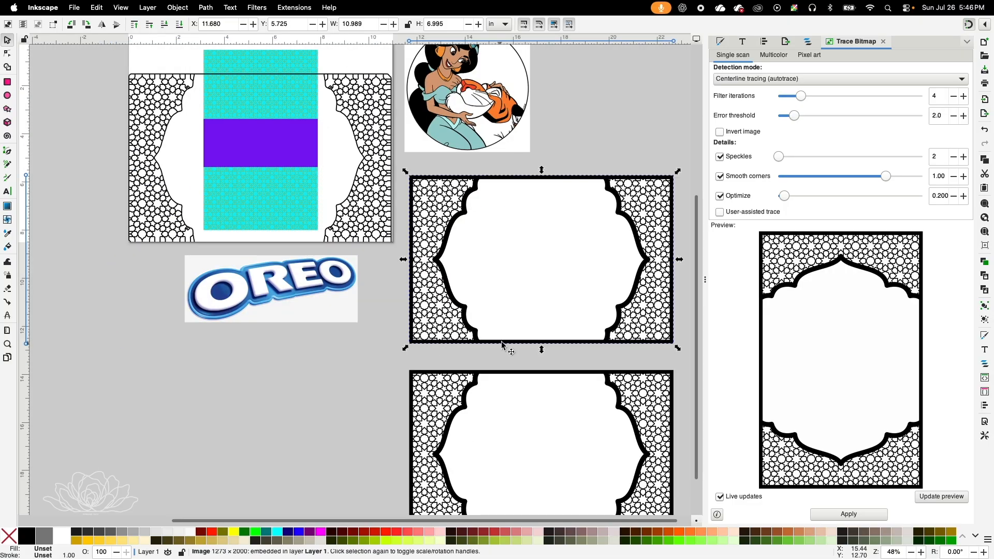
- Trace the frame image with Brightness cutoff at a threshold of 0.990 and move the trace below the page
{"action": "scroll", "coordinate": [505, 347], "scroll_direction": "up", "scroll_amount": 3}
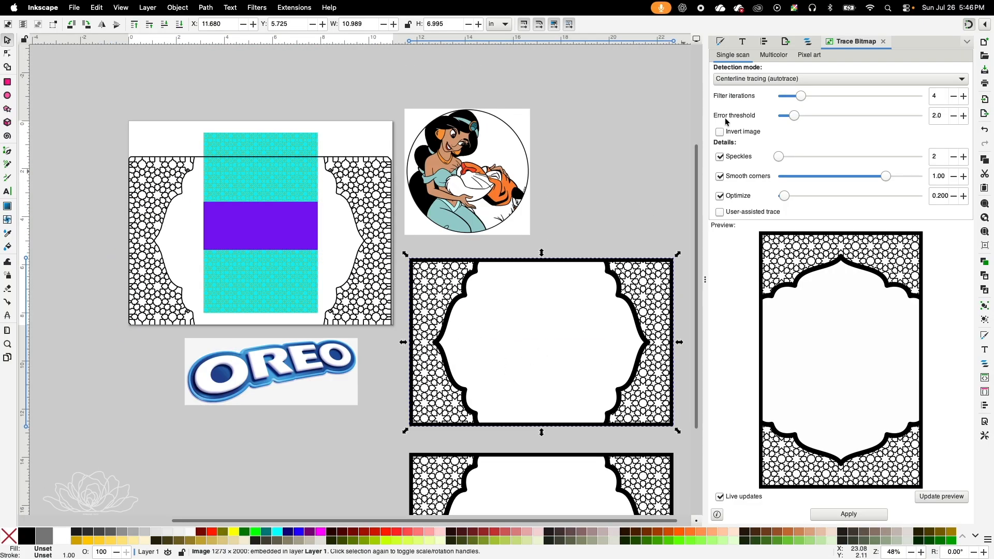
{"action": "left_click", "coordinate": [738, 80]}
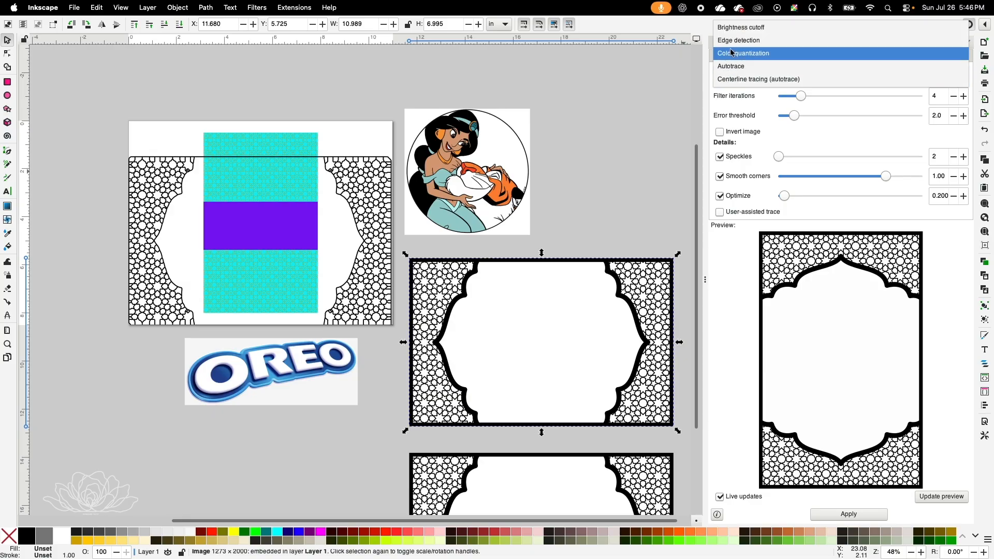
{"action": "left_click", "coordinate": [730, 28]}
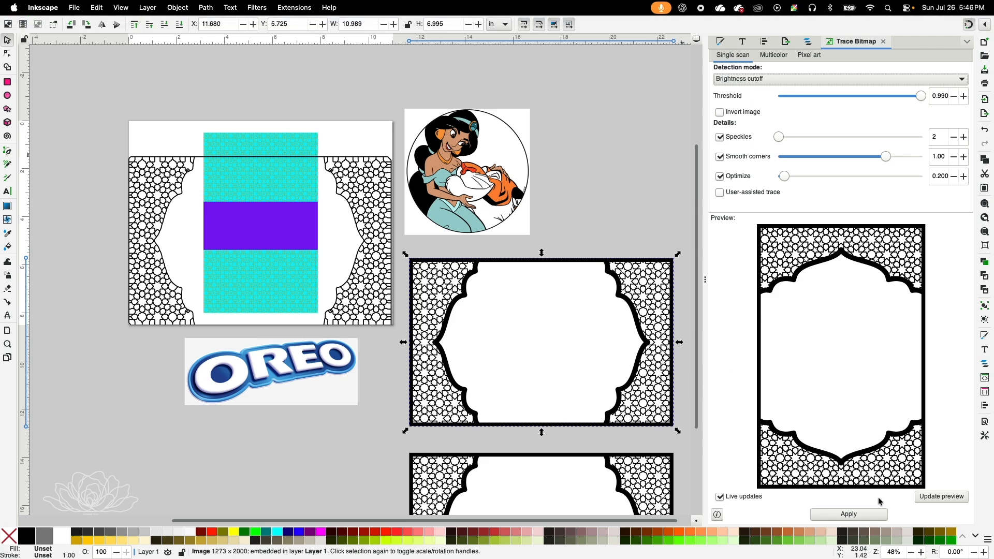
{"action": "left_click", "coordinate": [867, 519]}
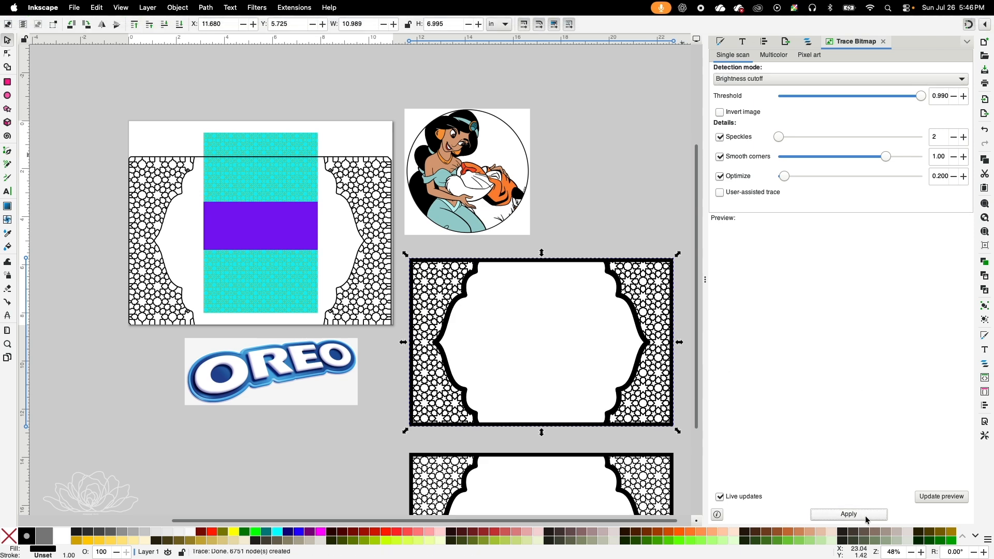
{"action": "mouse_move", "coordinate": [448, 376]}
{"action": "left_mouse_down"}
{"action": "mouse_move", "coordinate": [165, 416]}
{"action": "mouse_move", "coordinate": [73, 496]}
{"action": "mouse_move", "coordinate": [95, 493]}
{"action": "mouse_move", "coordinate": [102, 467]}
{"action": "left_mouse_up"}
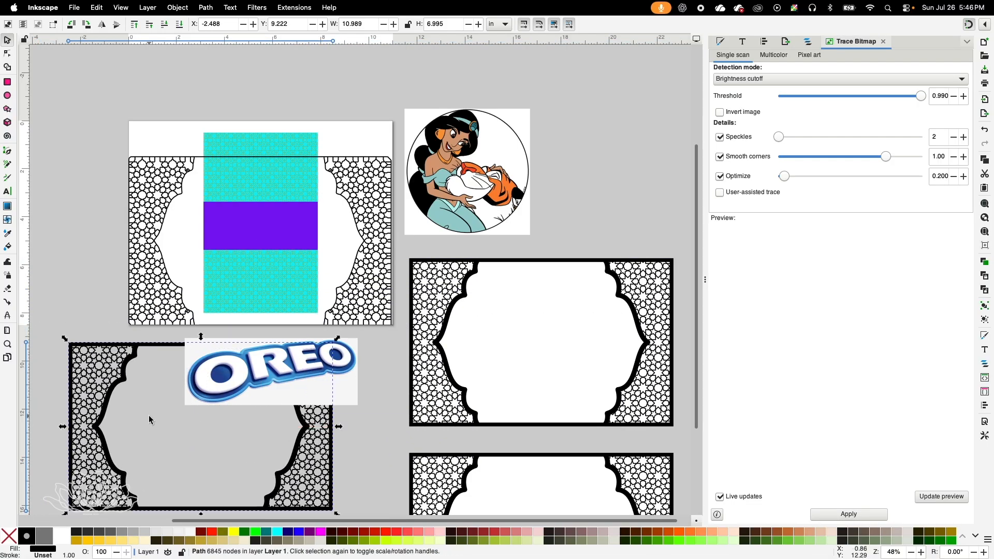
{"action": "scroll", "coordinate": [149, 416], "scroll_direction": "down", "scroll_amount": 4}
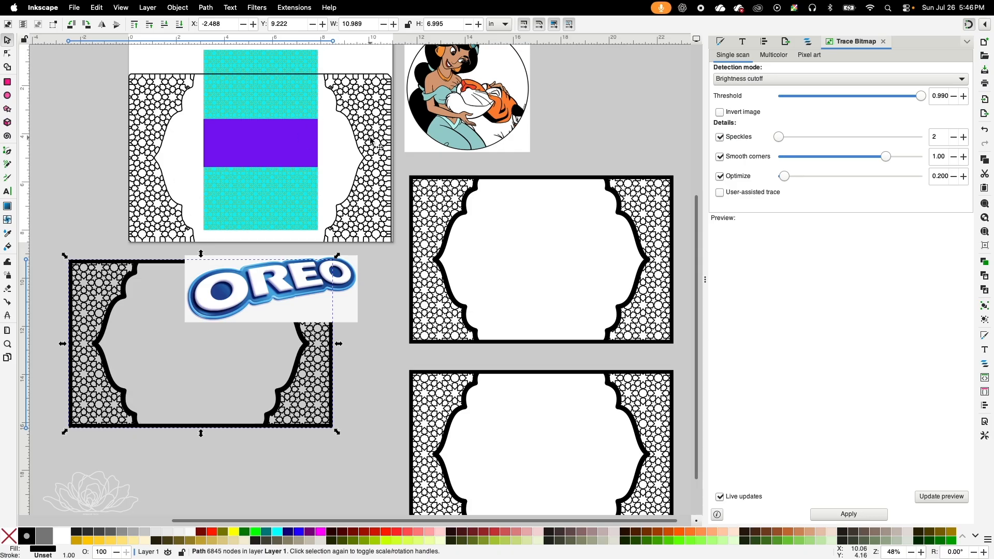
- Delete the centerline trace of the frame from the page
{"action": "left_click", "coordinate": [143, 127]}
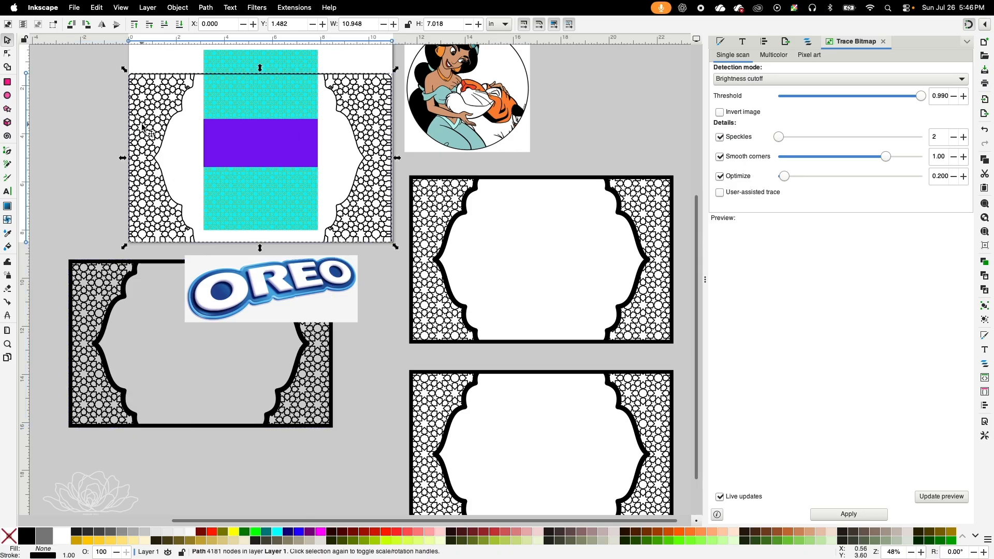
{"action": "key", "text": "Delete"}
- Move the OREO logo image aside so that it no longer overlaps the traced frame below the page
{"action": "left_click", "coordinate": [101, 309]}
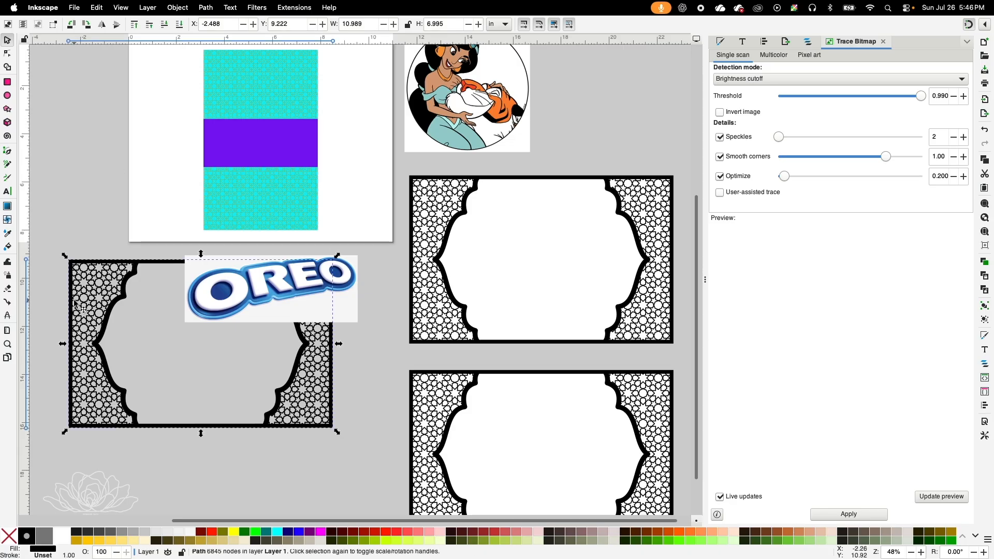
{"action": "left_click", "coordinate": [720, 42]}
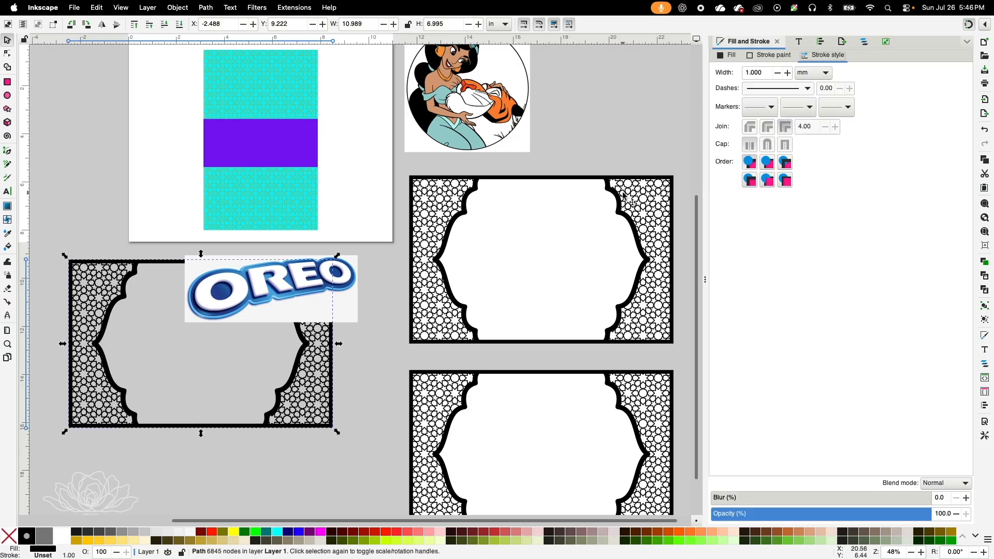
{"action": "left_click", "coordinate": [7, 344]}
{"action": "scroll", "coordinate": [305, 190], "scroll_direction": "up", "scroll_amount": 4}
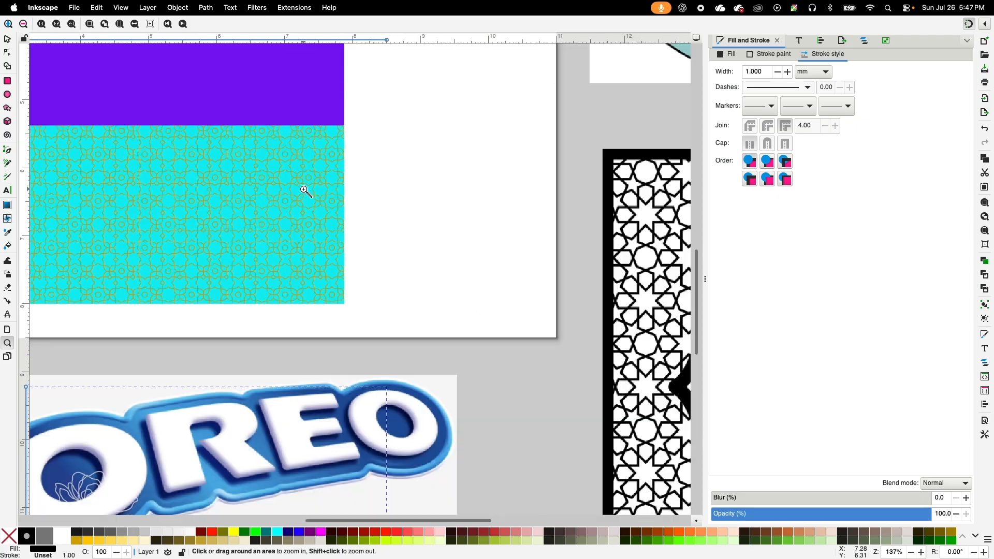
{"action": "scroll", "coordinate": [394, 347], "scroll_direction": "down", "scroll_amount": 10}
{"action": "left_click", "coordinate": [8, 39]}
{"action": "left_click_drag", "start_coordinate": [496, 272], "coordinate": [396, 474]}
{"action": "left_click_drag", "start_coordinate": [429, 519], "coordinate": [336, 516]}
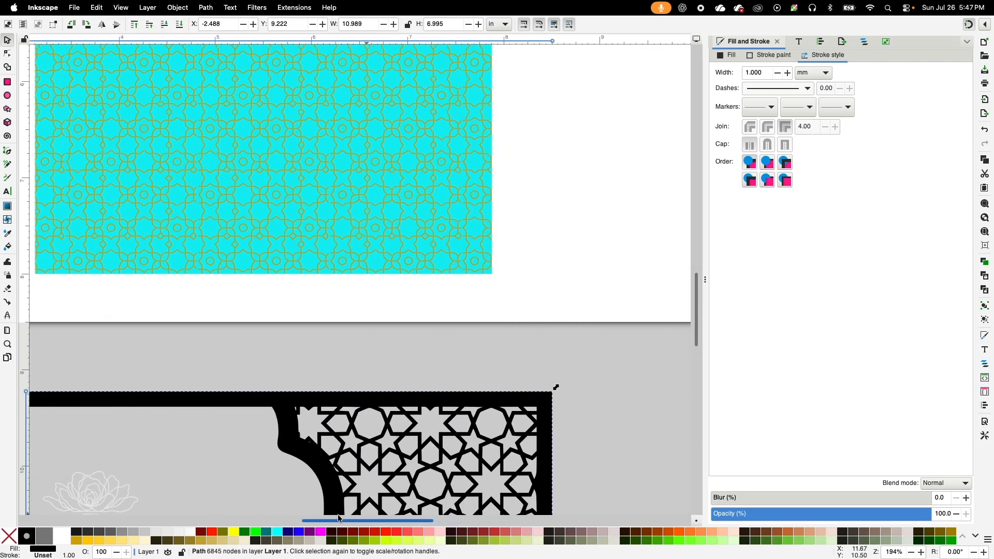
- Give the traced frame a flat gold stroke and sample that same gold for its fill
{"action": "left_click", "coordinate": [765, 54]}
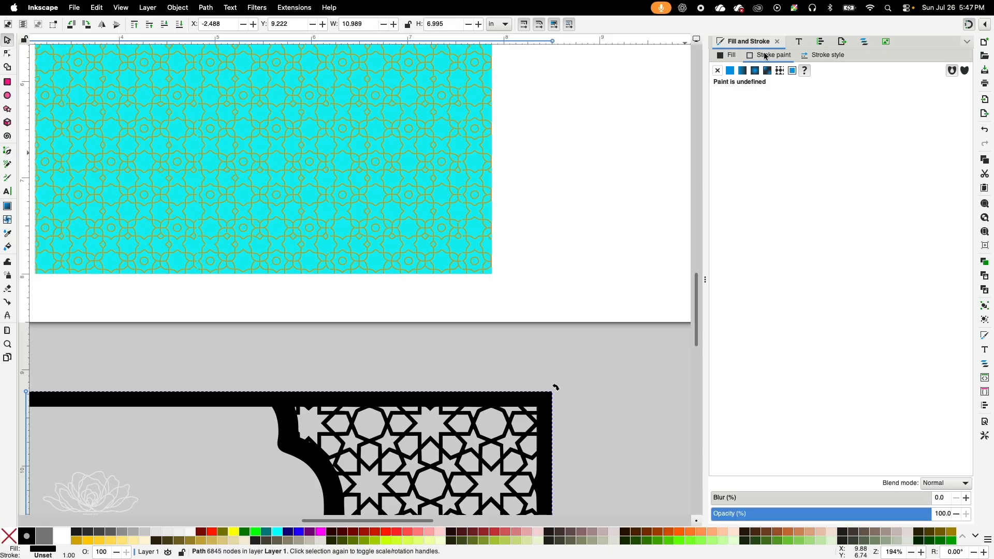
{"action": "left_click", "coordinate": [735, 73]}
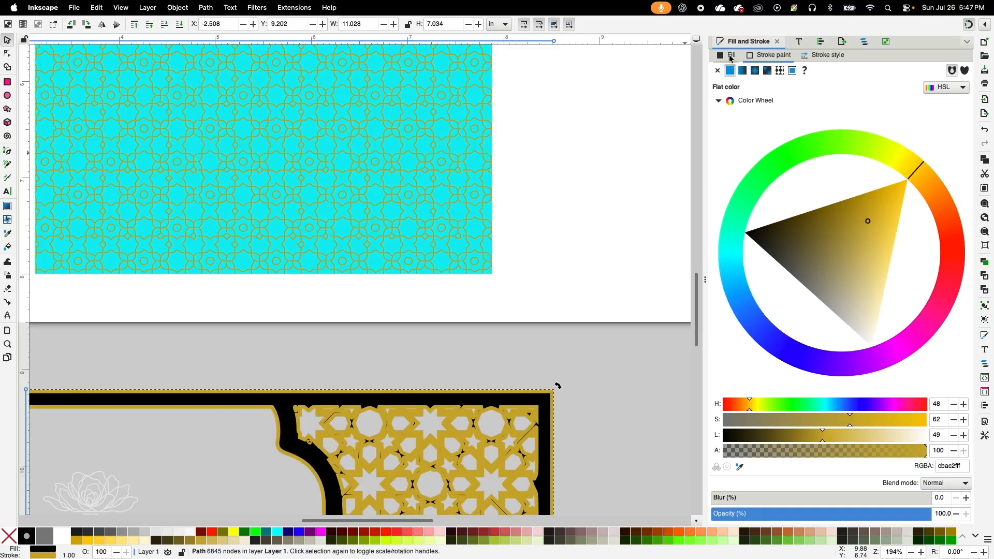
{"action": "left_click", "coordinate": [731, 57]}
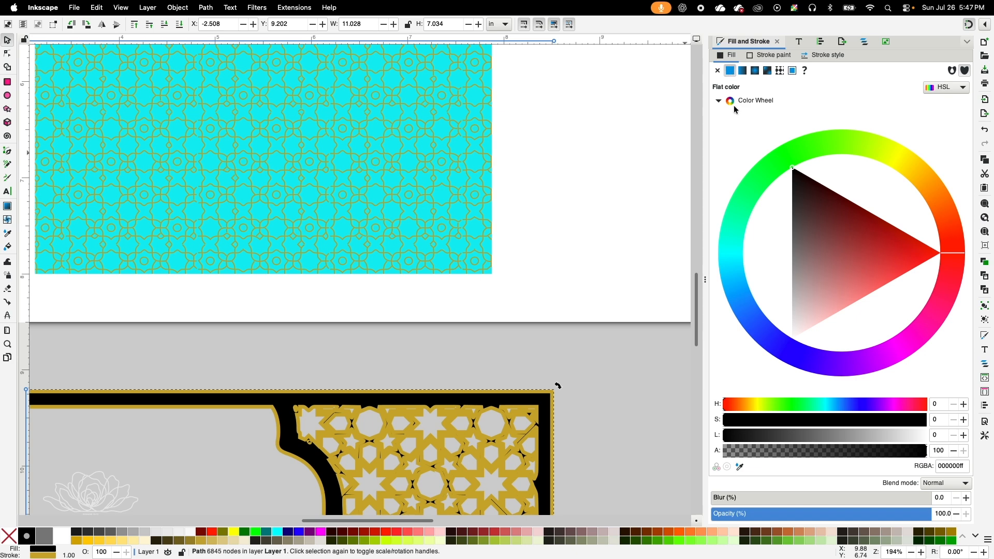
{"action": "left_click", "coordinate": [740, 468]}
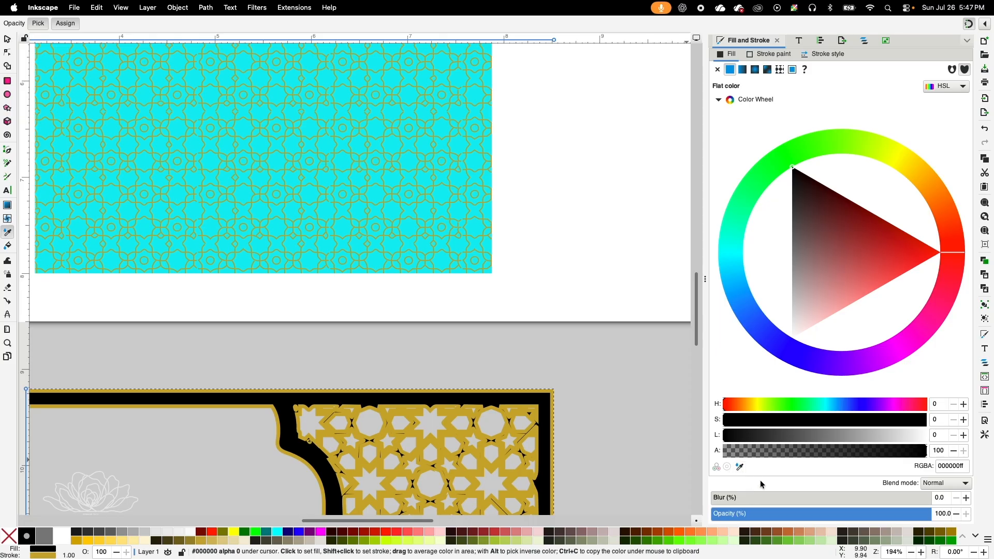
{"action": "left_click", "coordinate": [448, 455]}
{"action": "scroll", "coordinate": [393, 212], "scroll_direction": "down", "scroll_amount": 2}
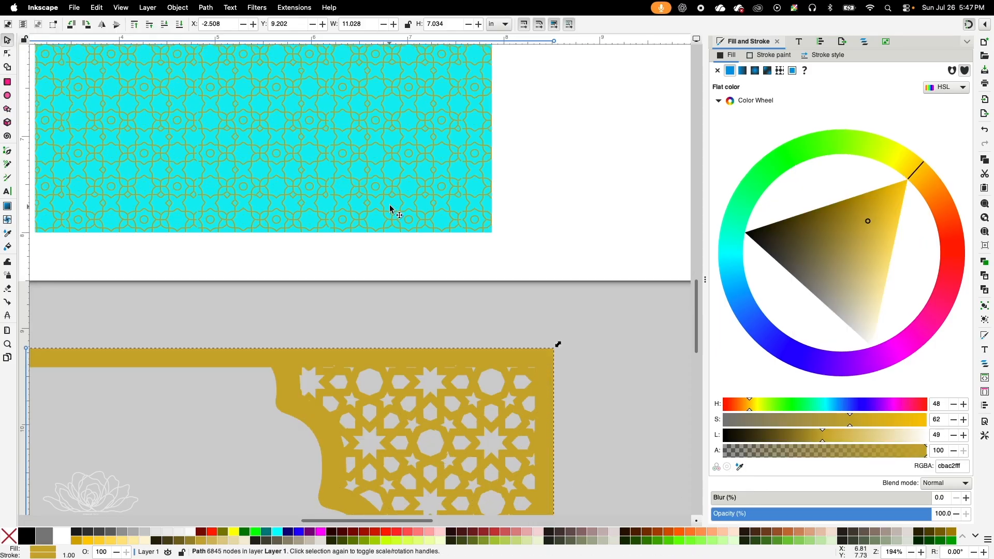
- Set the gold frame's stroke width to 0 mm
{"action": "left_click", "coordinate": [823, 56]}
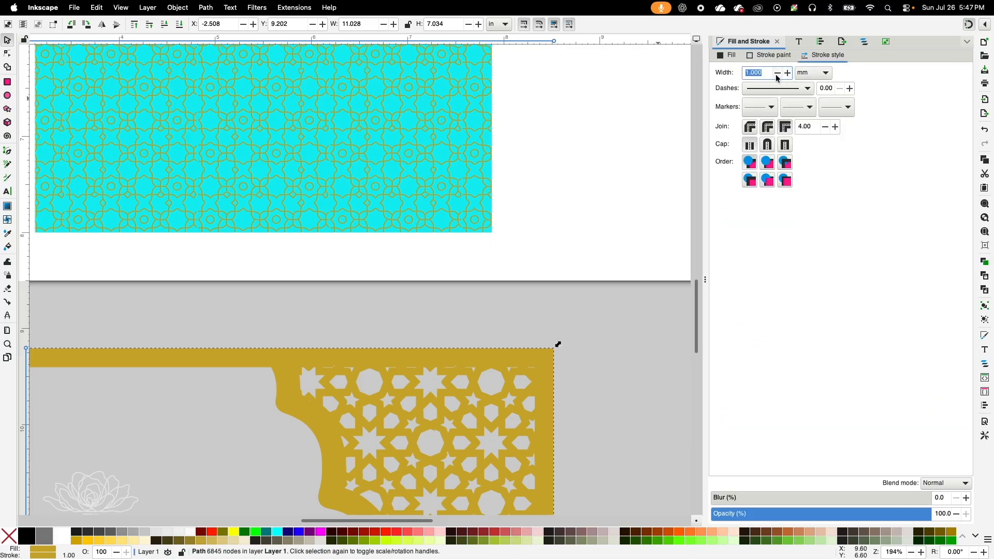
{"action": "type", "text": "0.6"}
{"action": "key", "text": "Return"}
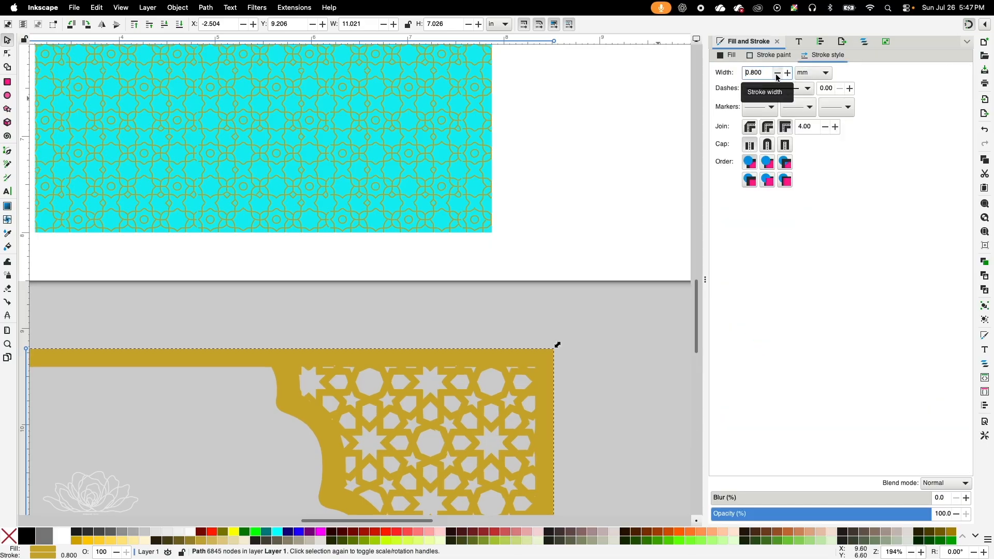
{"action": "left_click", "coordinate": [778, 73]}
{"action": "left_click", "coordinate": [778, 73]}
{"action": "left_click", "coordinate": [778, 73]}
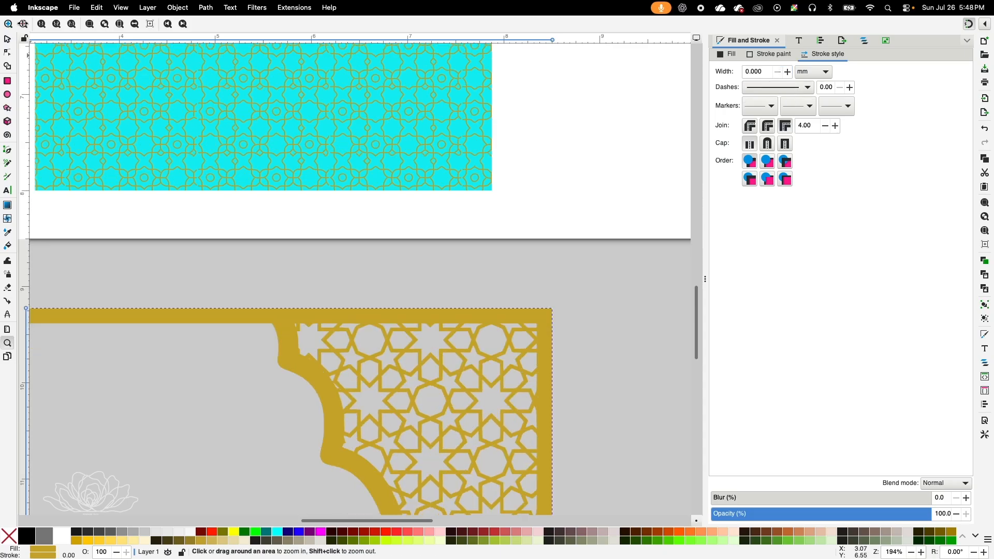
- Move the gold frame onto the wrapper's purple panel and scale it proportionally to about 4.792 × 3.050 in, matching the panel's width
{"action": "left_click", "coordinate": [23, 23]}
{"action": "left_click", "coordinate": [22, 24]}
{"action": "left_click", "coordinate": [23, 24]}
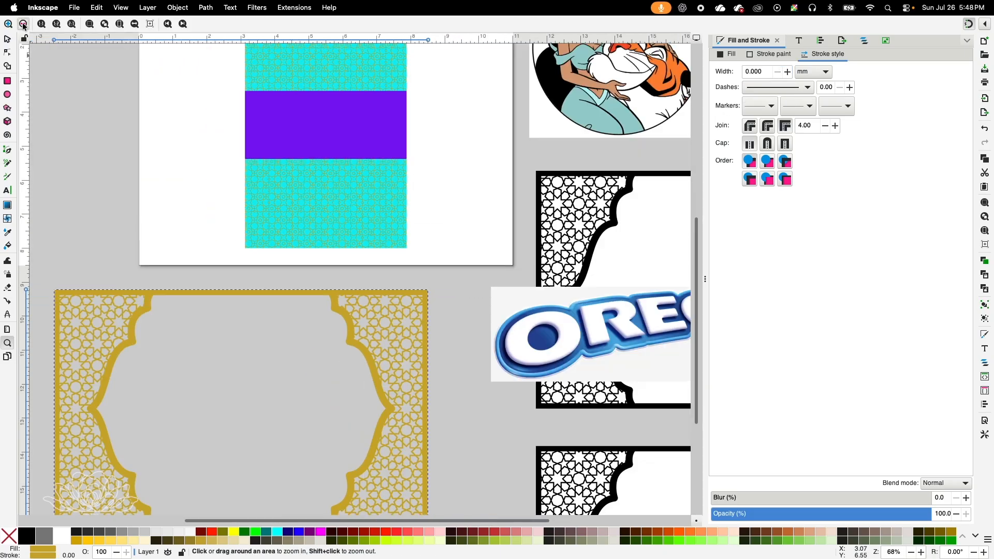
{"action": "left_click", "coordinate": [23, 24]}
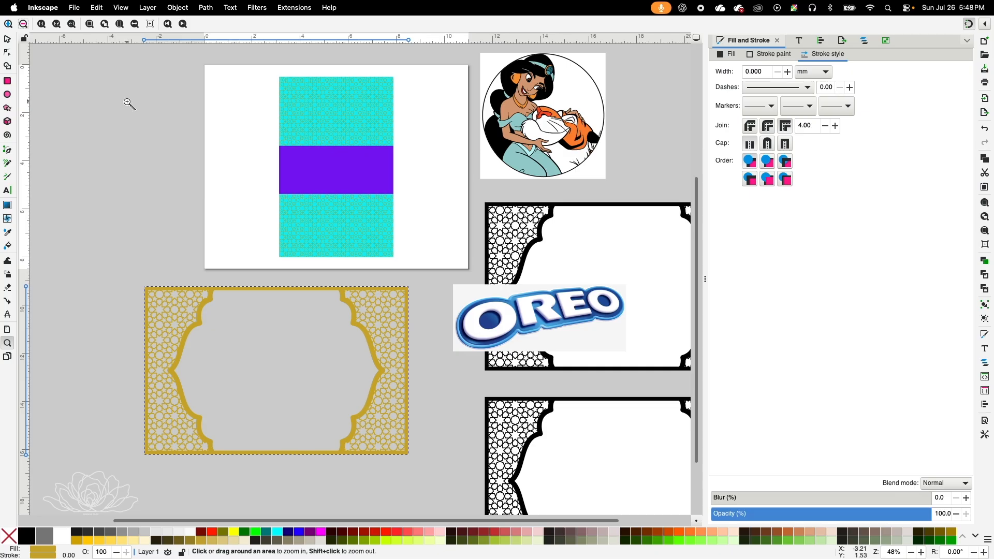
{"action": "left_click", "coordinate": [7, 39]}
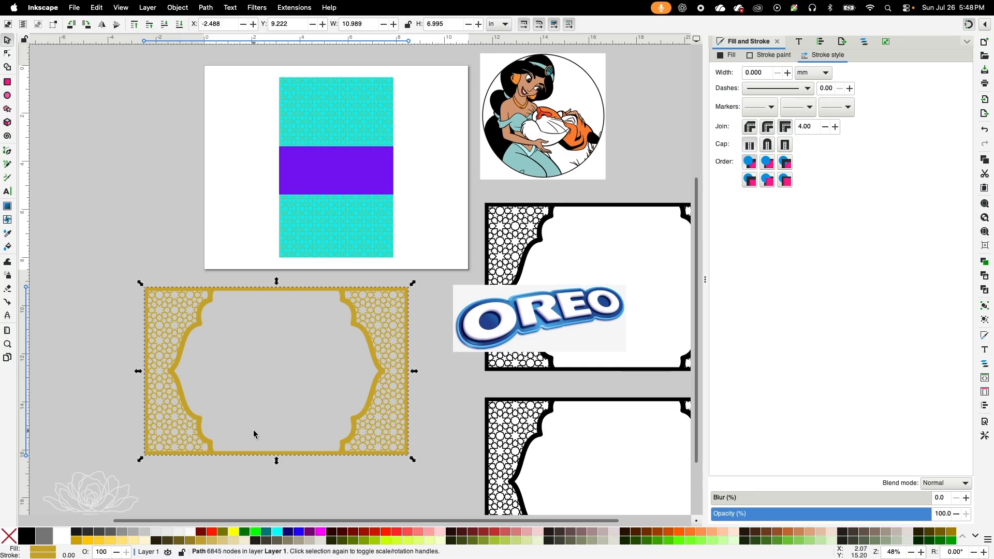
{"action": "left_click_drag", "start_coordinate": [174, 405], "coordinate": [313, 257]}
{"action": "left_click_drag", "start_coordinate": [542, 313], "coordinate": [426, 220]}
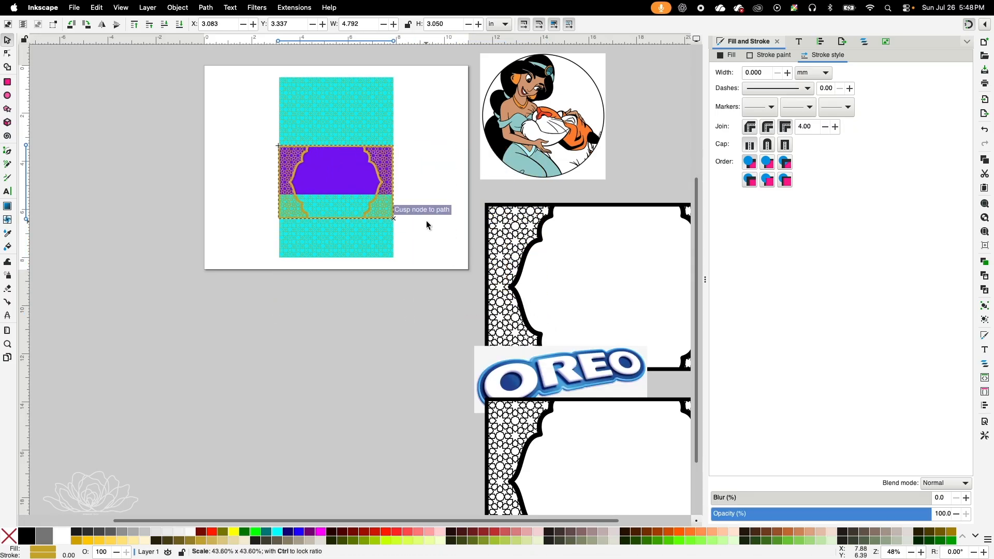
- Place a copy of the purple panel below the page, move the gold frame there and center the two on each other
{"action": "left_click", "coordinate": [331, 181]}
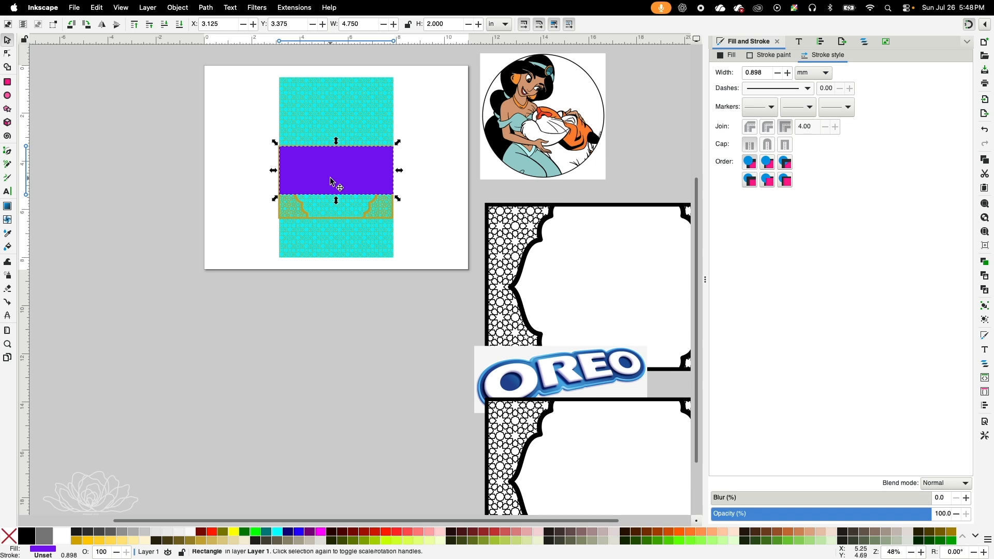
{"action": "left_click_drag", "start_coordinate": [333, 179], "coordinate": [332, 348]}
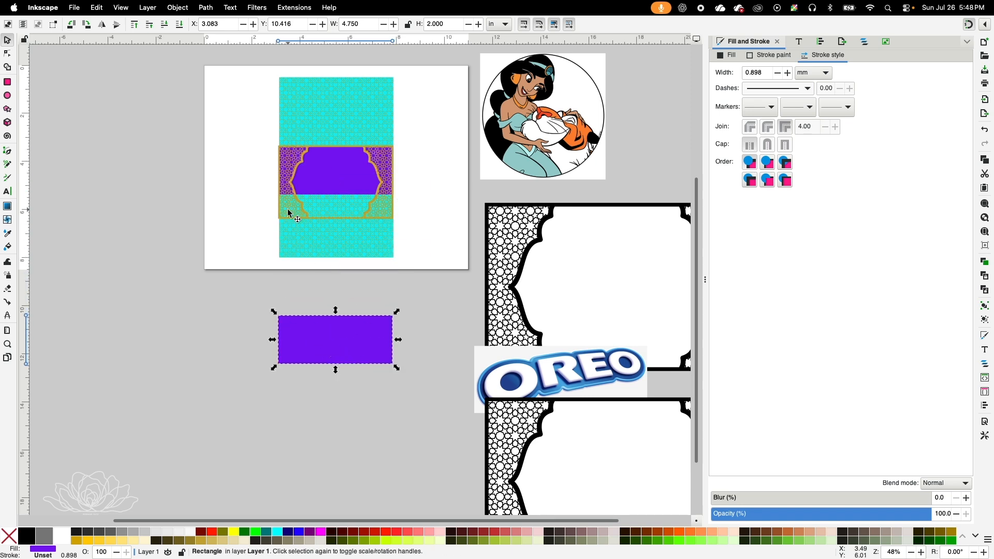
{"action": "left_click_drag", "start_coordinate": [292, 164], "coordinate": [295, 329]}
{"action": "left_click", "coordinate": [295, 328], "text": "shift"}
{"action": "left_click", "coordinate": [821, 41]}
{"action": "left_click", "coordinate": [745, 118]}
{"action": "left_click", "coordinate": [745, 132]}
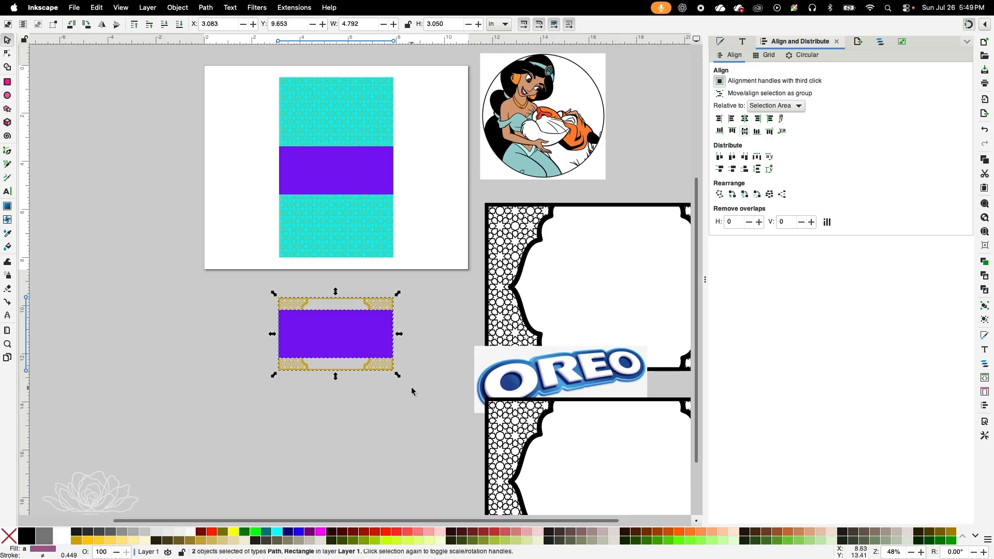
- Clip the gold frame to the purple panel copy and place the clipped frame over the wrapper's purple panel
{"action": "left_click", "coordinate": [178, 8]}
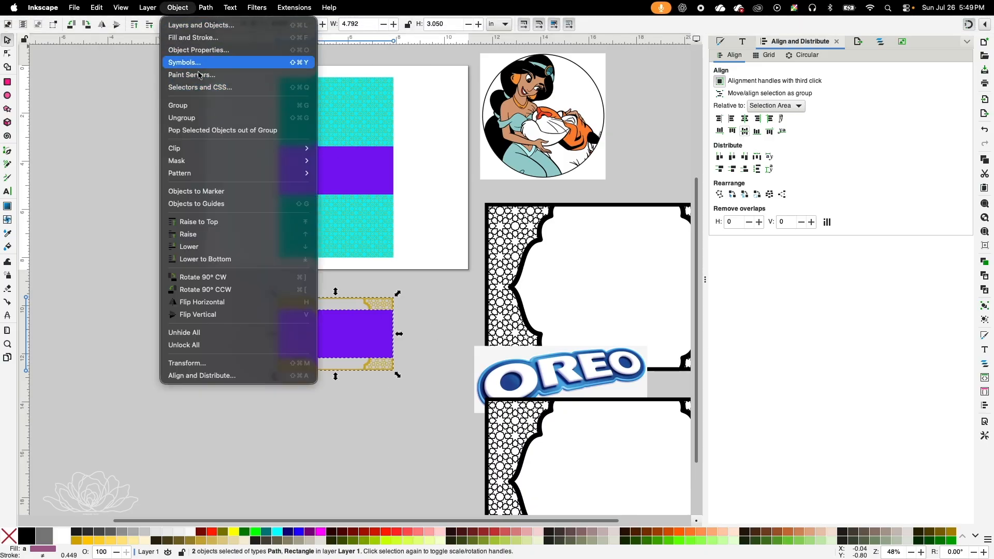
{"action": "mouse_move", "coordinate": [205, 151]}
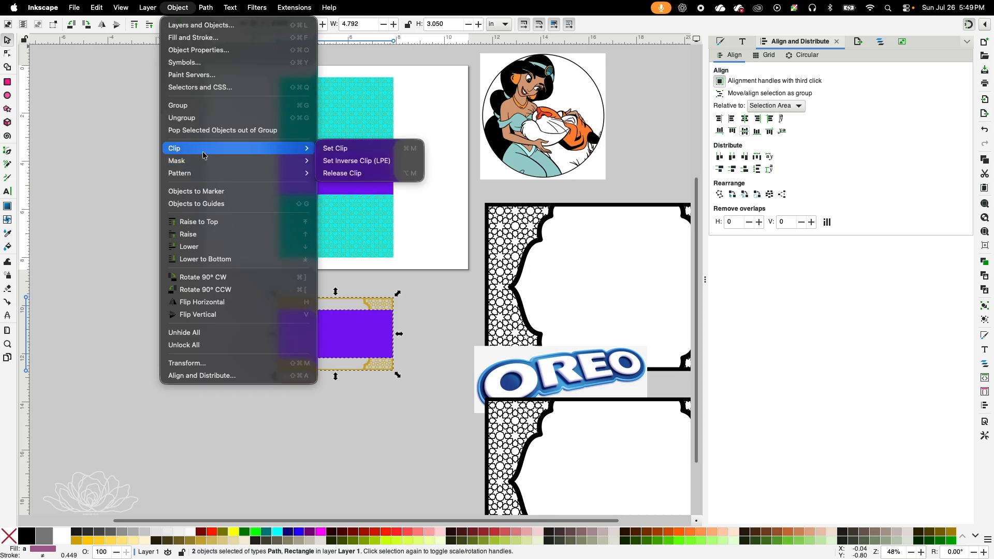
{"action": "left_click", "coordinate": [341, 150]}
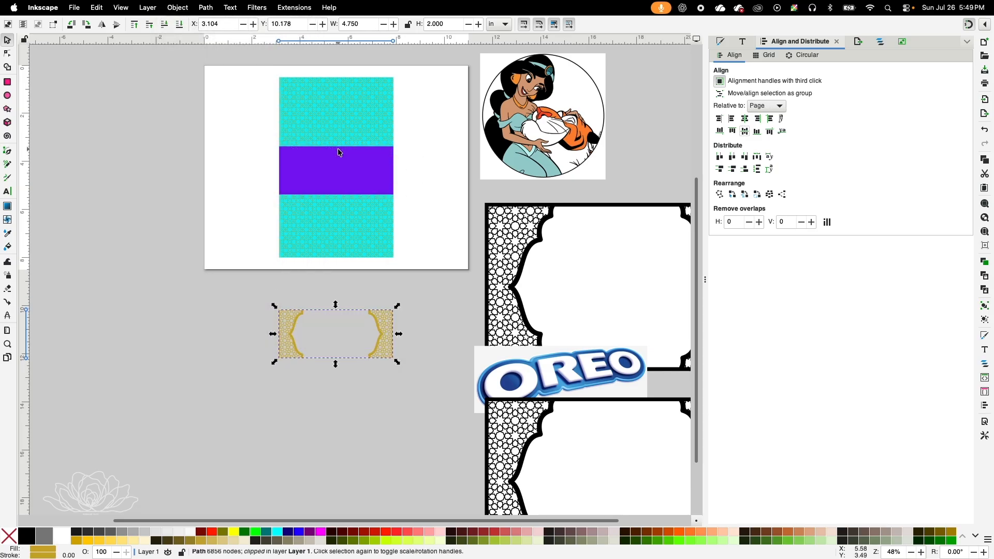
{"action": "left_click_drag", "start_coordinate": [386, 357], "coordinate": [387, 174]}
{"action": "left_click", "coordinate": [373, 164]}
{"action": "key", "text": "z"}
{"action": "left_click", "coordinate": [374, 164]}
{"action": "left_click", "coordinate": [373, 164]}
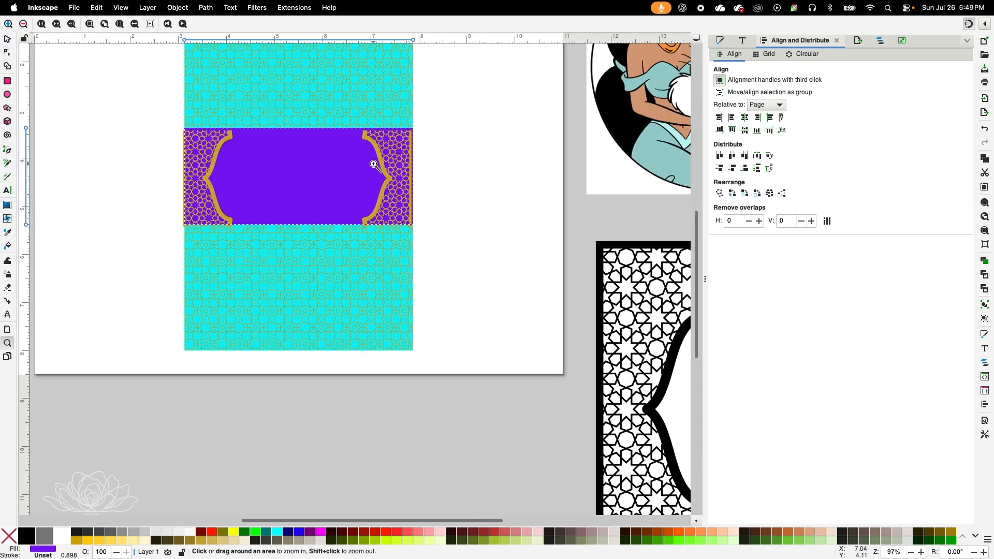
{"action": "left_click", "coordinate": [373, 165]}
{"action": "left_click", "coordinate": [373, 164]}
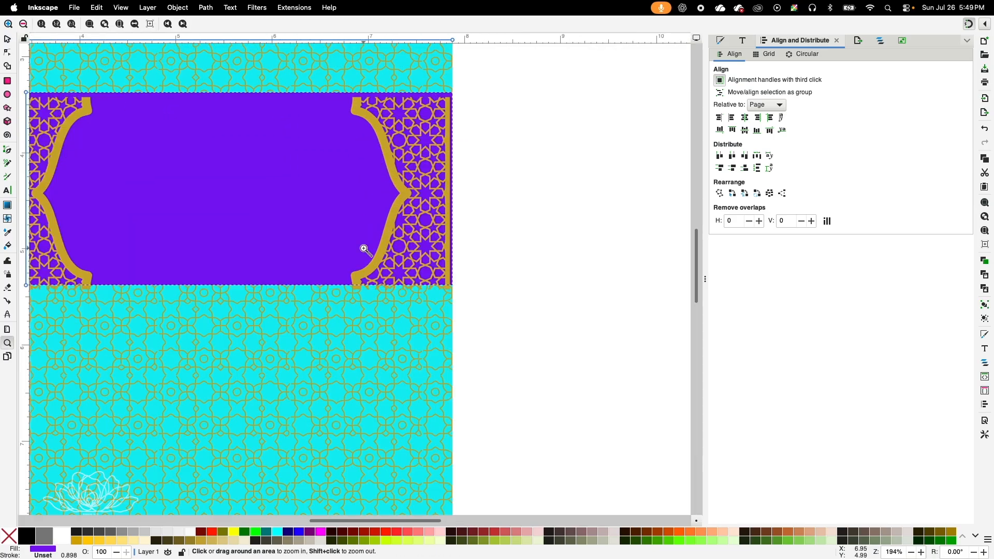
- Offset the purple center panel slightly and give it a flat gold stroke, cbac2fff, 0.135 in wide
{"action": "left_click", "coordinate": [8, 43]}
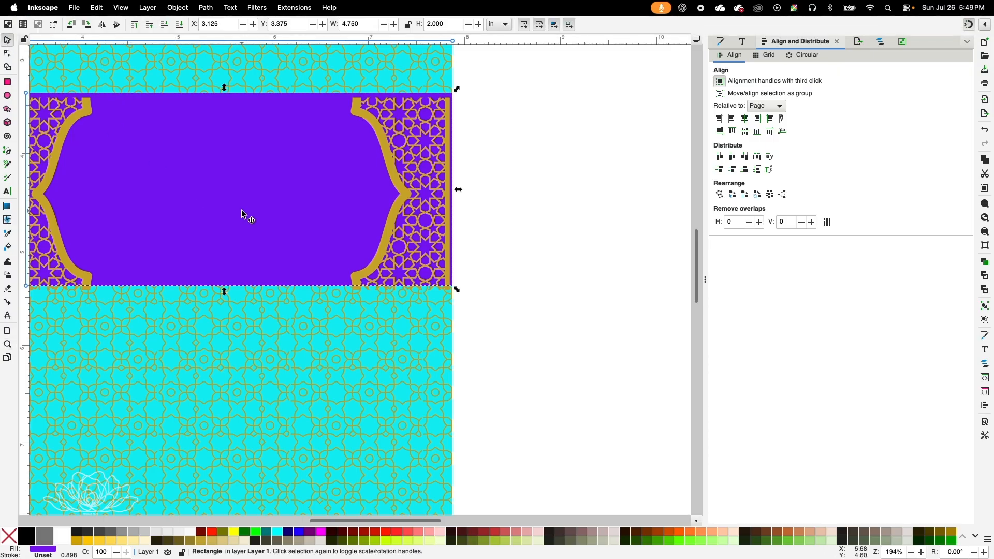
{"action": "mouse_move", "coordinate": [239, 197]}
{"action": "left_mouse_down"}
{"action": "mouse_move", "coordinate": [244, 227]}
{"action": "mouse_move", "coordinate": [247, 199]}
{"action": "left_mouse_up"}
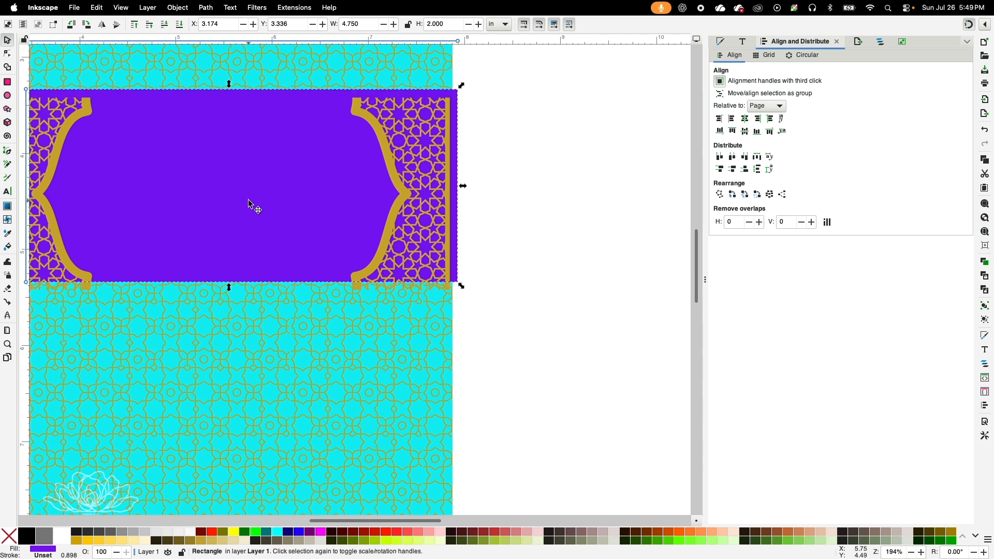
{"action": "left_click", "coordinate": [720, 42]}
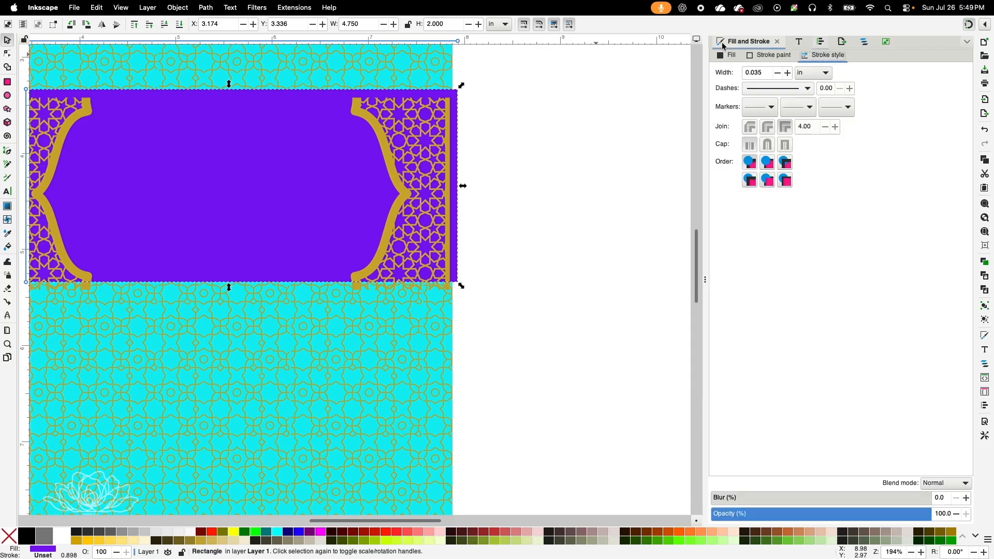
{"action": "left_click", "coordinate": [764, 56]}
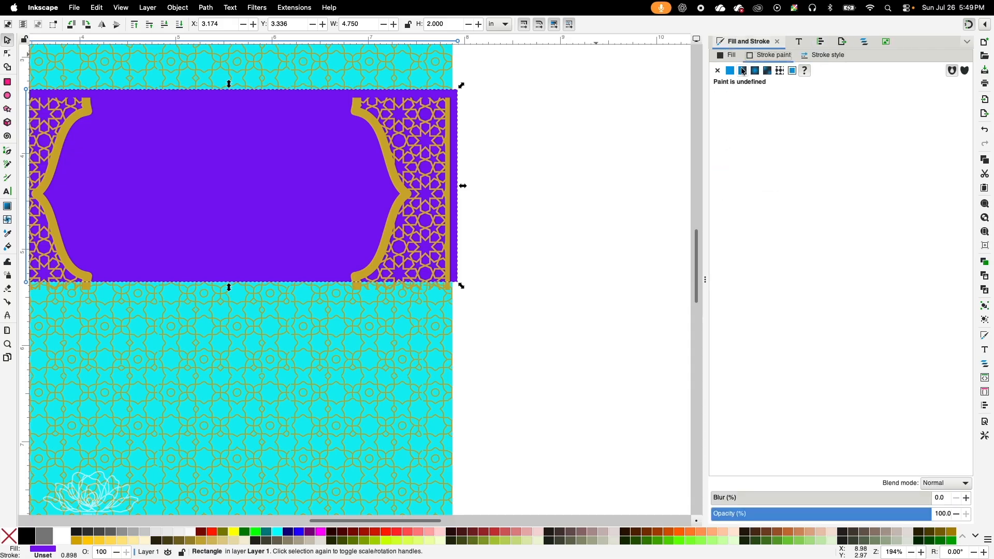
{"action": "left_click", "coordinate": [730, 71]}
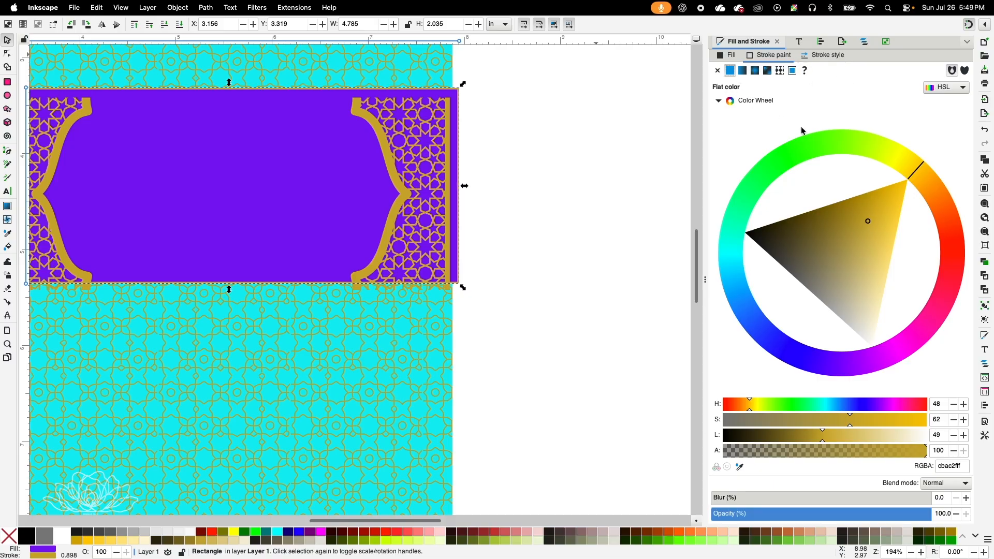
{"action": "left_click", "coordinate": [823, 55]}
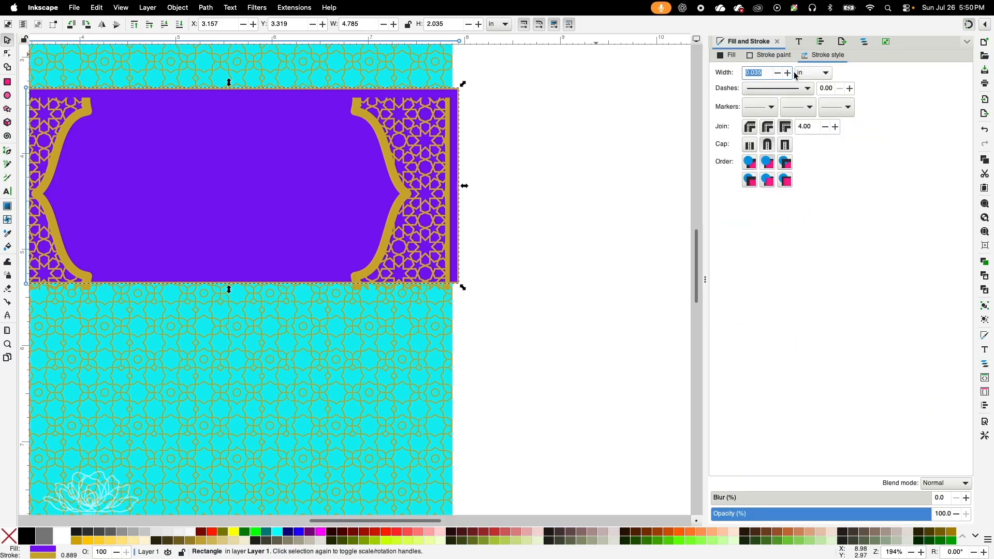
{"action": "left_click", "coordinate": [788, 73]}
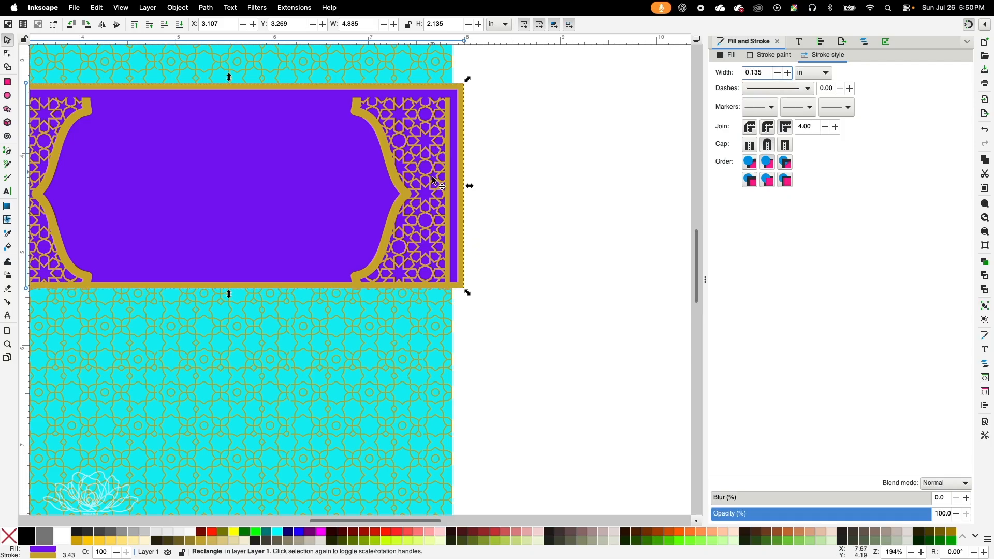
- Center the gold frame and the purple panel on each other horizontally and vertically
{"action": "left_click", "coordinate": [434, 149], "text": "shift"}
{"action": "left_click", "coordinate": [820, 42]}
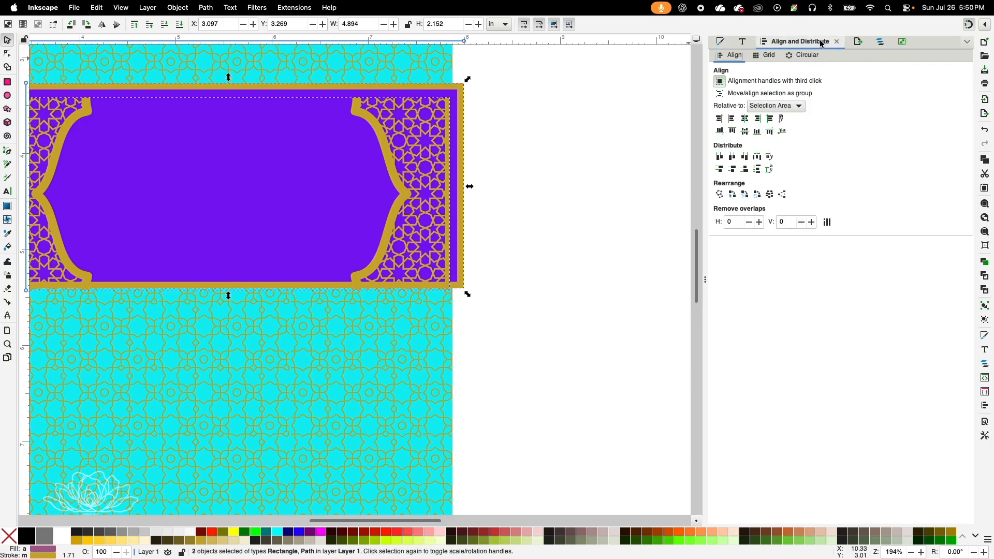
{"action": "left_click", "coordinate": [747, 120]}
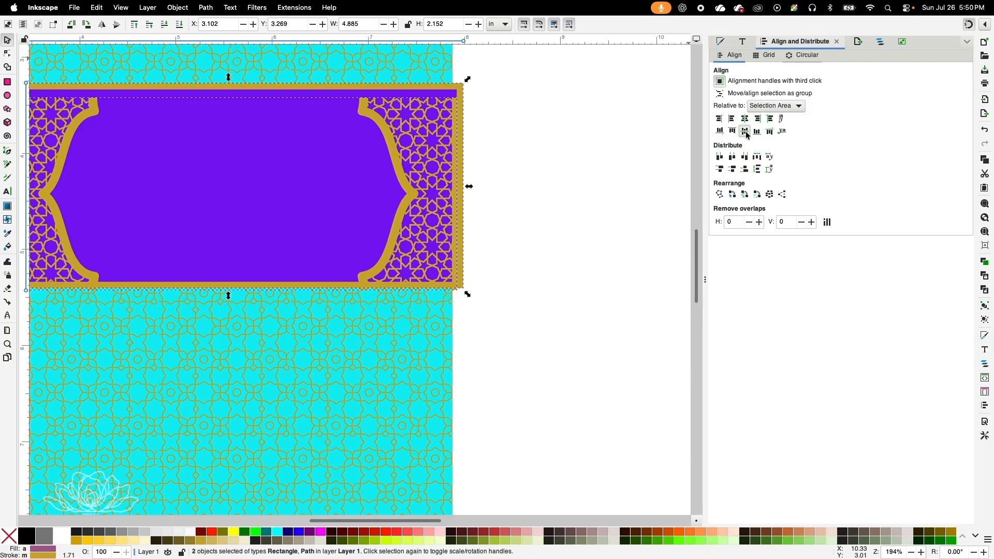
{"action": "left_click", "coordinate": [747, 133]}
- Narrow the gold-bordered purple panel to 4.750 in wide to match the wrapper's width
{"action": "left_click", "coordinate": [463, 185]}
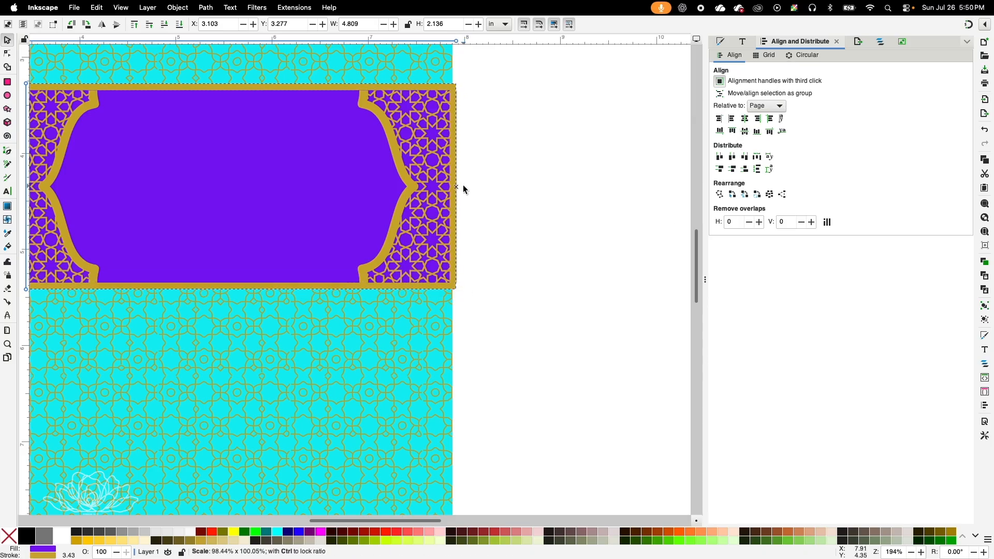
{"action": "left_click_drag", "start_coordinate": [420, 517], "coordinate": [369, 515]}
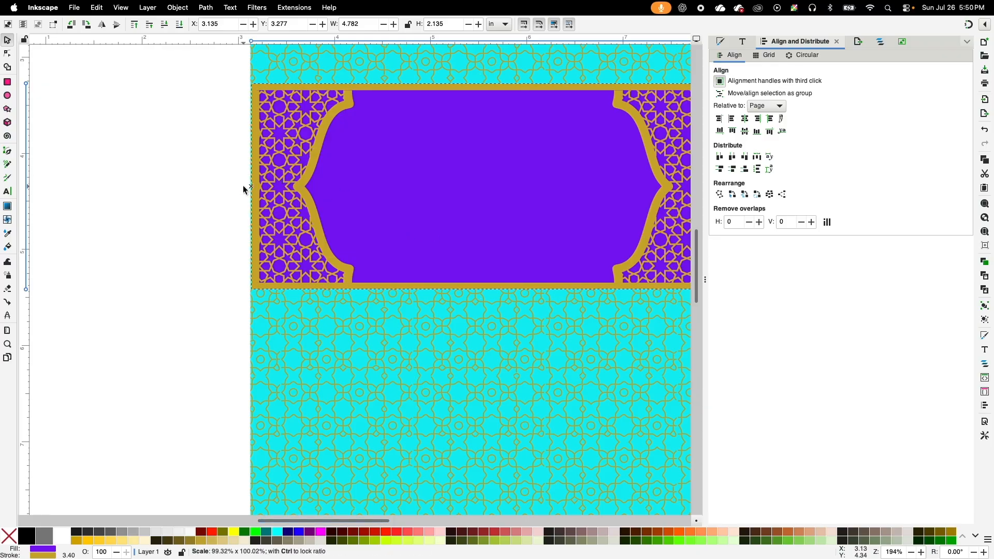
{"action": "key", "text": "z"}
{"action": "key", "text": "minus"}
{"action": "key", "text": "minus"}
{"action": "key", "text": "s"}
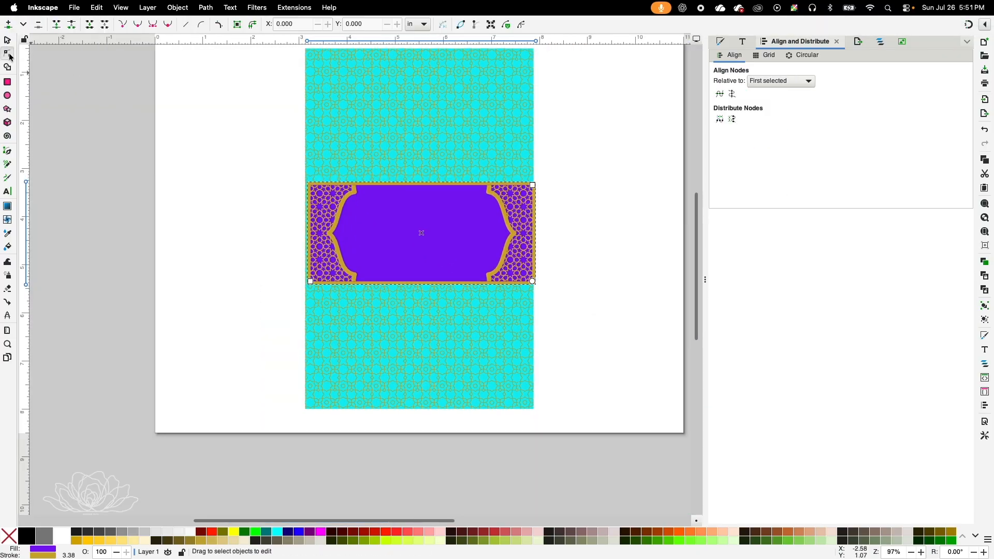
- Group the gold-bordered purple panel with its gold frame
{"action": "mouse_move", "coordinate": [266, 176]}
{"action": "left_mouse_down"}
{"action": "mouse_move", "coordinate": [467, 303]}
{"action": "mouse_move", "coordinate": [596, 330]}
{"action": "mouse_move", "coordinate": [263, 160]}
{"action": "left_mouse_up"}
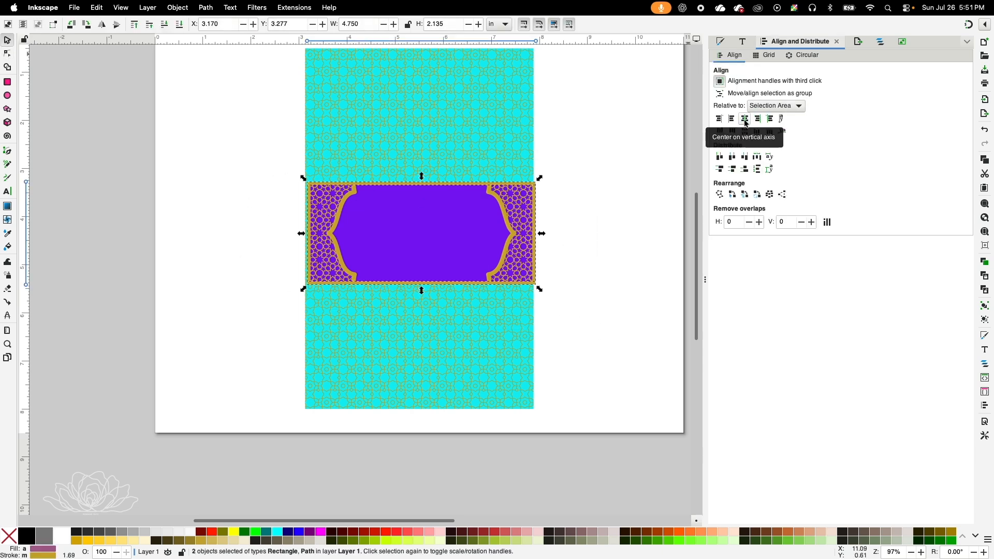
{"action": "left_click_drag", "start_coordinate": [606, 325], "coordinate": [274, 165]}
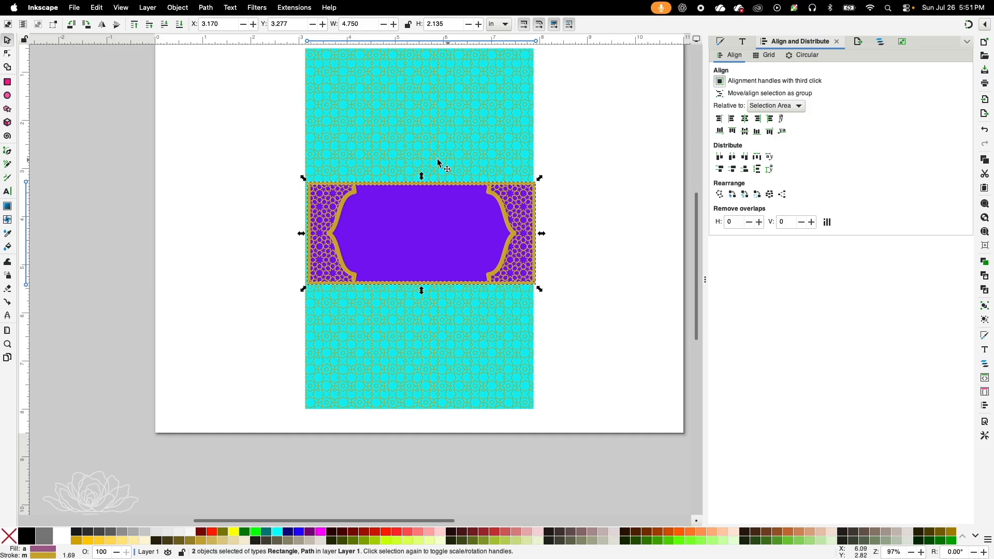
{"action": "left_click", "coordinate": [186, 8]}
{"action": "left_click", "coordinate": [205, 106]}
- Move the panel group off the wrapper and group the remaining cyan background with its gold pattern
{"action": "left_click_drag", "start_coordinate": [489, 242], "coordinate": [191, 223]}
{"action": "left_click_drag", "start_coordinate": [578, 451], "coordinate": [290, 40]}
{"action": "left_click", "coordinate": [177, 7]}
{"action": "left_click", "coordinate": [201, 105]}
- Center the panel group on the page over the patterned background and group the two together
{"action": "left_click_drag", "start_coordinate": [176, 367], "coordinate": [459, 391]}
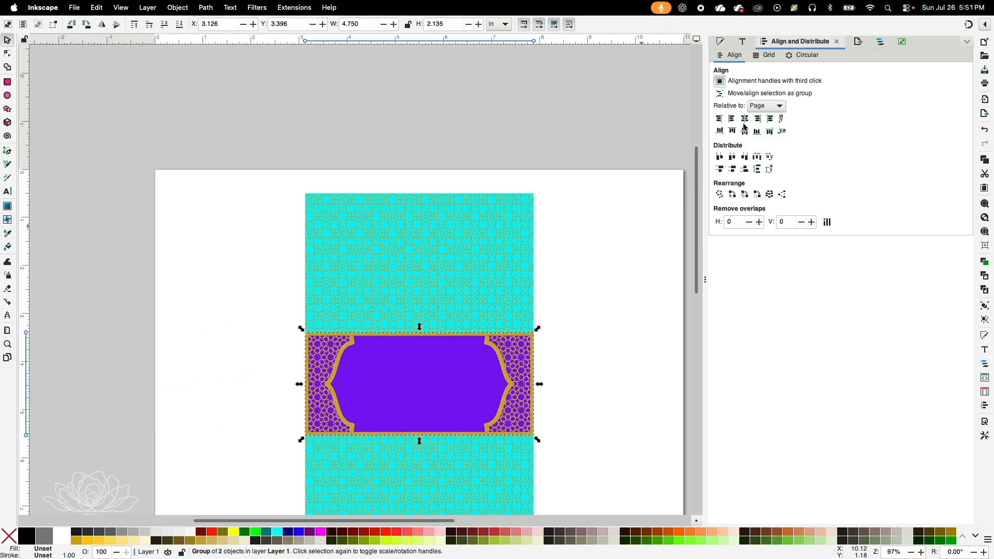
{"action": "left_click", "coordinate": [744, 131]}
{"action": "scroll", "coordinate": [595, 310], "scroll_direction": "down", "scroll_amount": 6}
{"action": "left_click", "coordinate": [577, 466]}
{"action": "left_click_drag", "start_coordinate": [577, 465], "coordinate": [298, 47]}
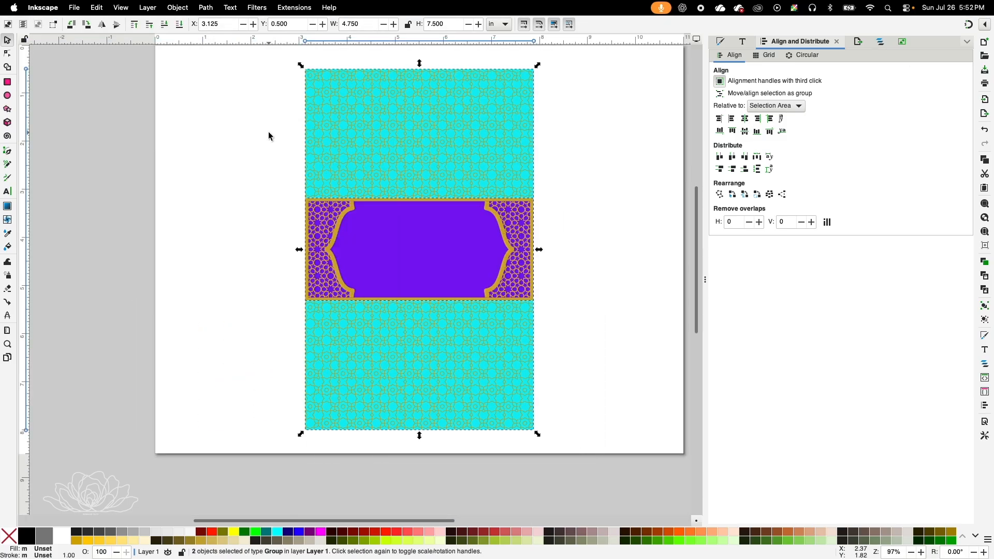
{"action": "left_click", "coordinate": [184, 9]}
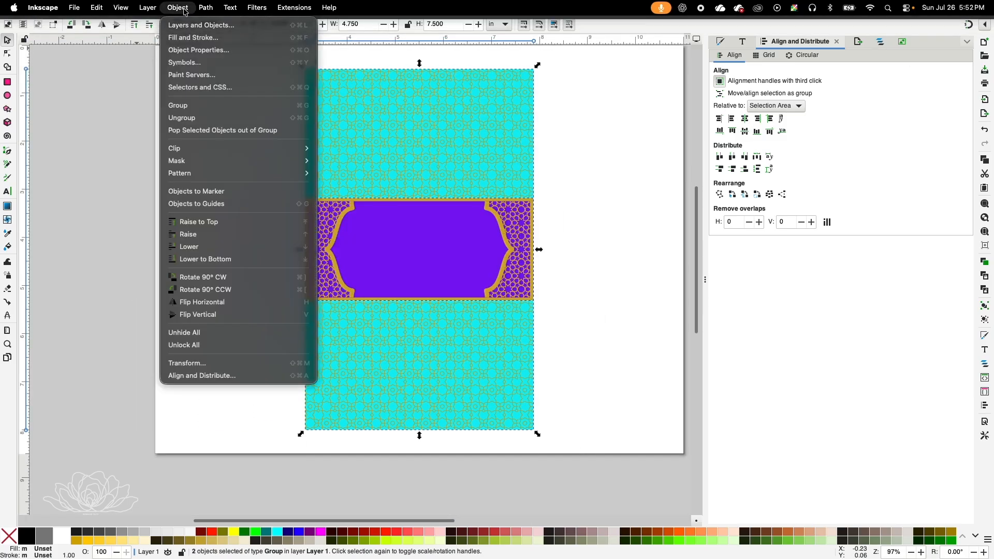
{"action": "left_click", "coordinate": [200, 106]}
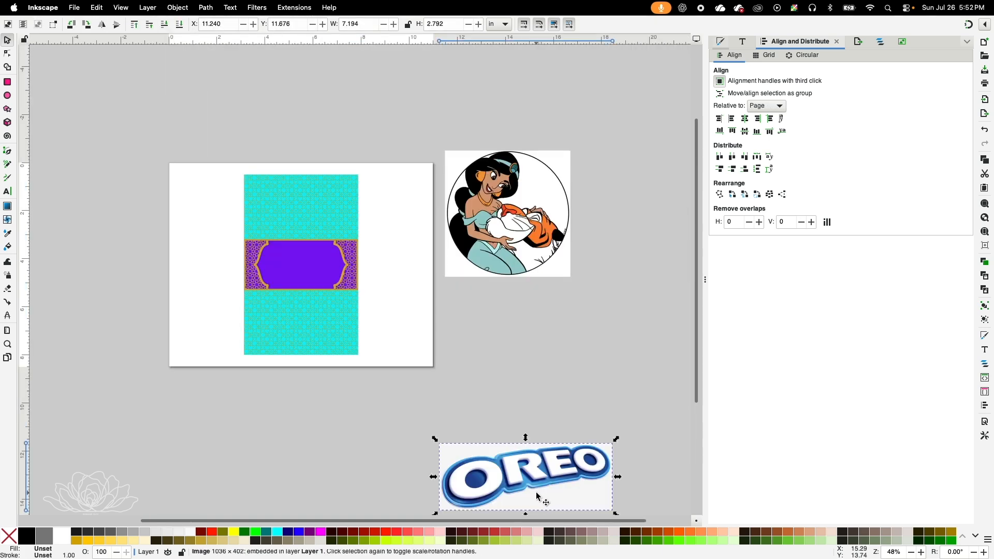
- Duplicate the OREO logo image and arrange the two copies one above the other beneath the round character picture
{"action": "left_click_drag", "start_coordinate": [531, 488], "coordinate": [585, 449]}
{"action": "key", "text": "ctrl+d"}
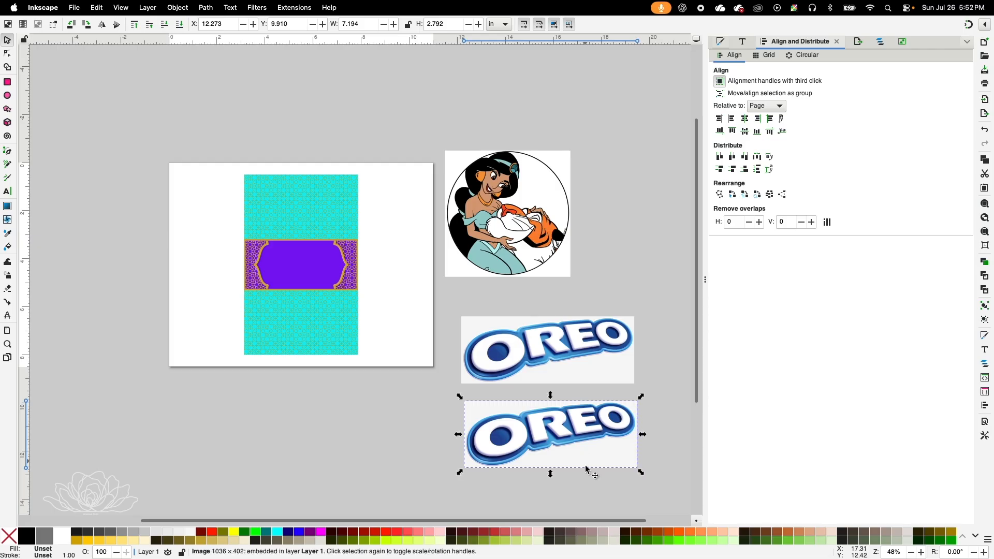
- Trace the upper OREO logo with a single-scan brightness cutoff at threshold 0.910 and place the trace below the page
{"action": "left_click", "coordinate": [575, 365]}
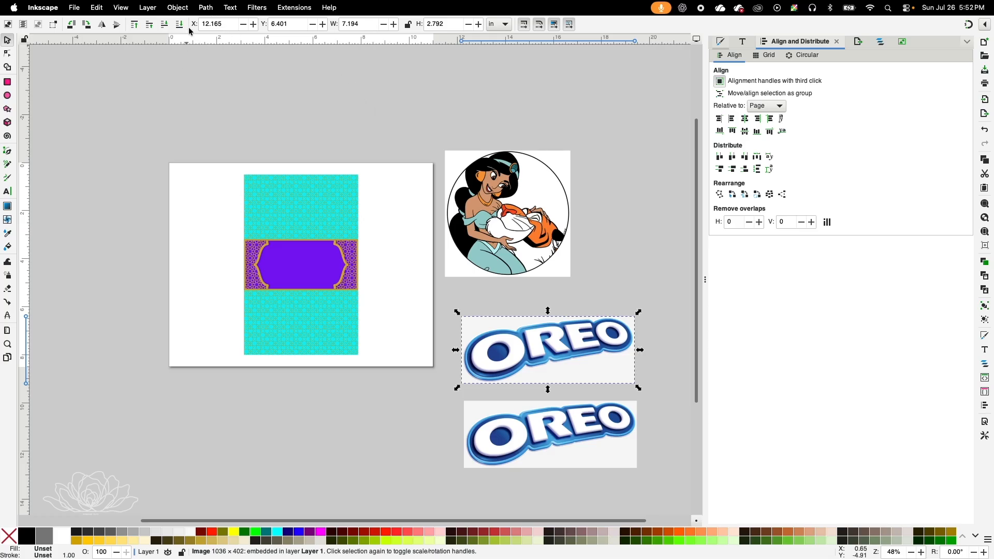
{"action": "left_click", "coordinate": [206, 8]}
{"action": "left_click", "coordinate": [224, 50]}
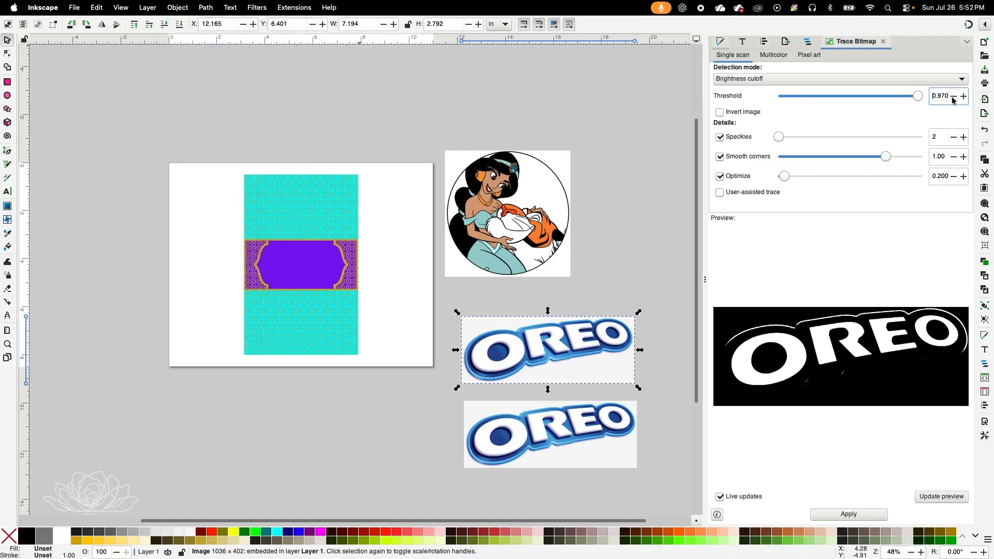
{"action": "left_click", "coordinate": [954, 98]}
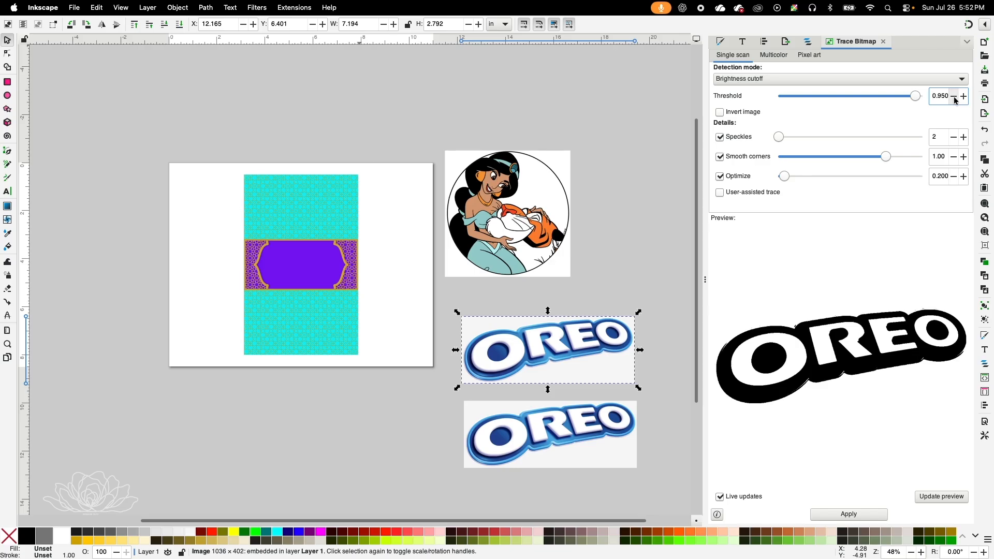
{"action": "left_click", "coordinate": [954, 98]}
{"action": "left_click", "coordinate": [954, 98]}
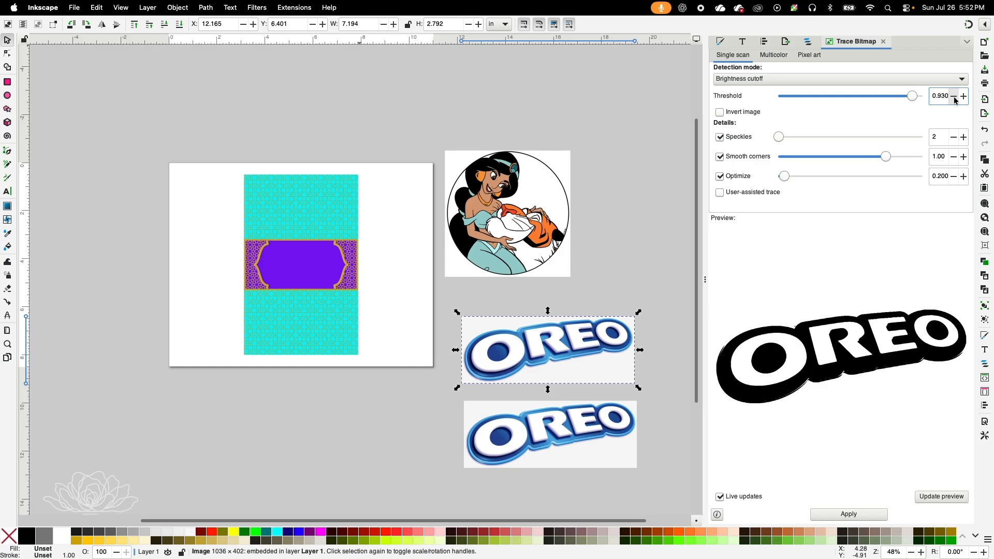
{"action": "left_click", "coordinate": [954, 98]}
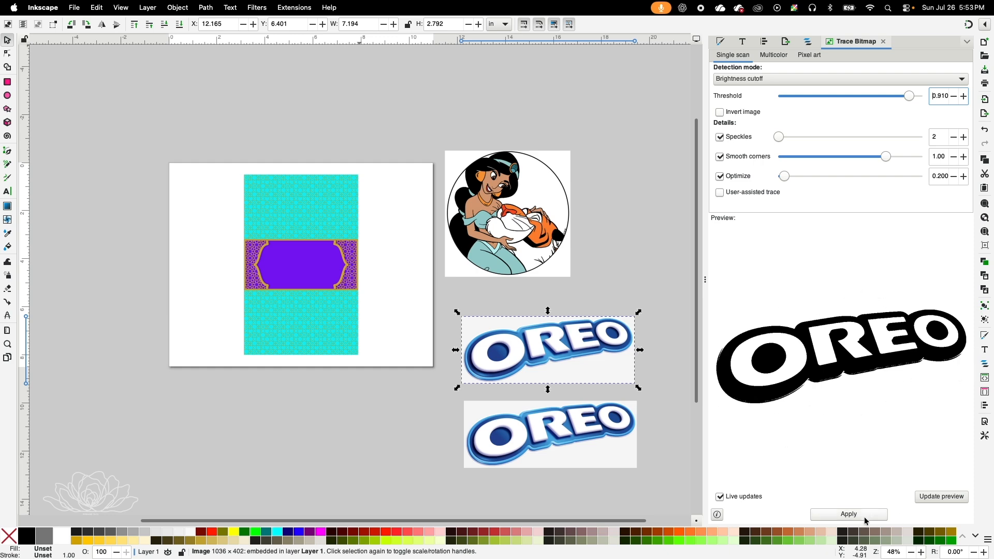
{"action": "left_click", "coordinate": [865, 517]}
{"action": "mouse_move", "coordinate": [538, 359]}
{"action": "left_mouse_down"}
{"action": "mouse_move", "coordinate": [317, 443]}
{"action": "mouse_move", "coordinate": [345, 445]}
{"action": "mouse_move", "coordinate": [314, 427]}
{"action": "left_mouse_up"}
- Delete all nodes of the letter shapes inside the traced OREO logo, leaving only its solid black silhouette
{"action": "key", "text": "z"}
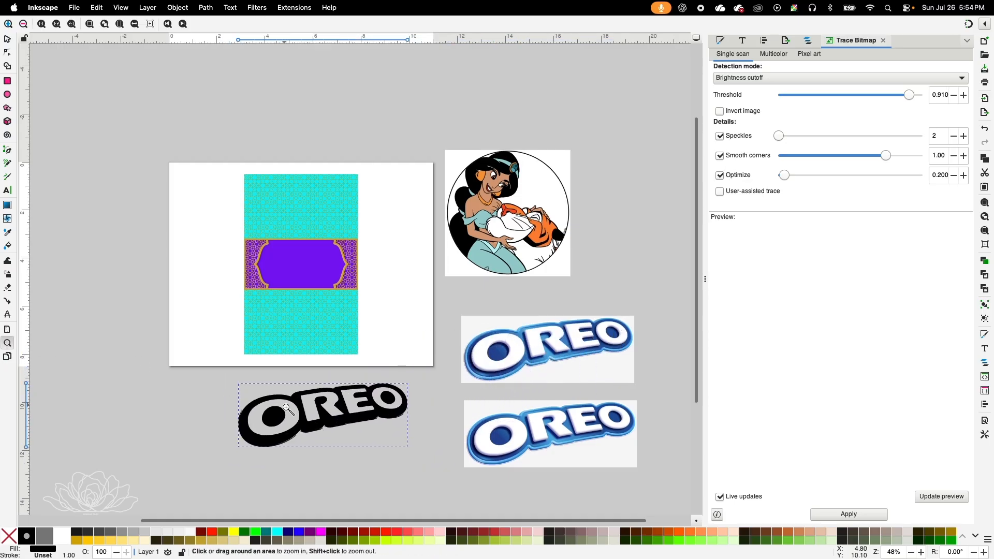
{"action": "left_click", "coordinate": [315, 411]}
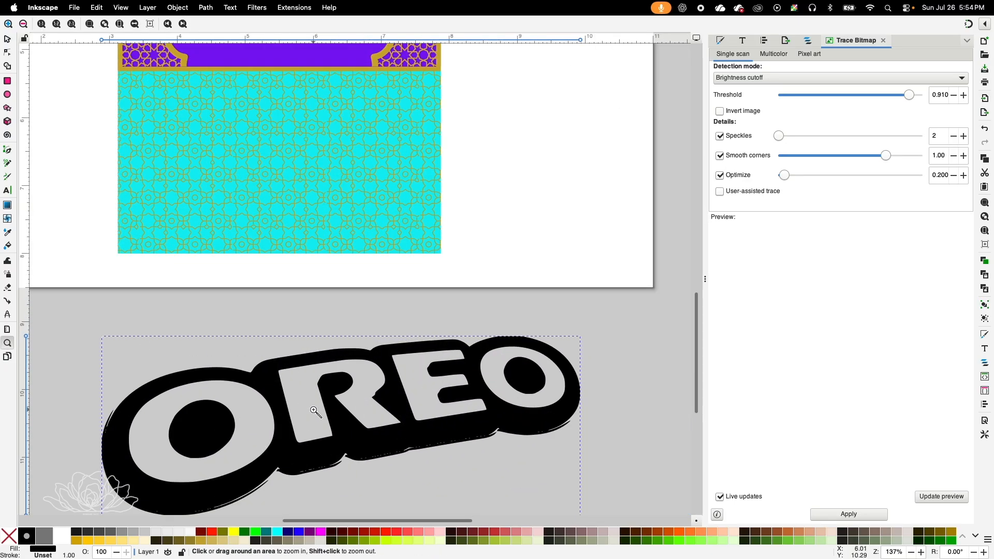
{"action": "scroll", "coordinate": [315, 412], "scroll_direction": "down", "scroll_amount": 3}
{"action": "left_click", "coordinate": [341, 364]}
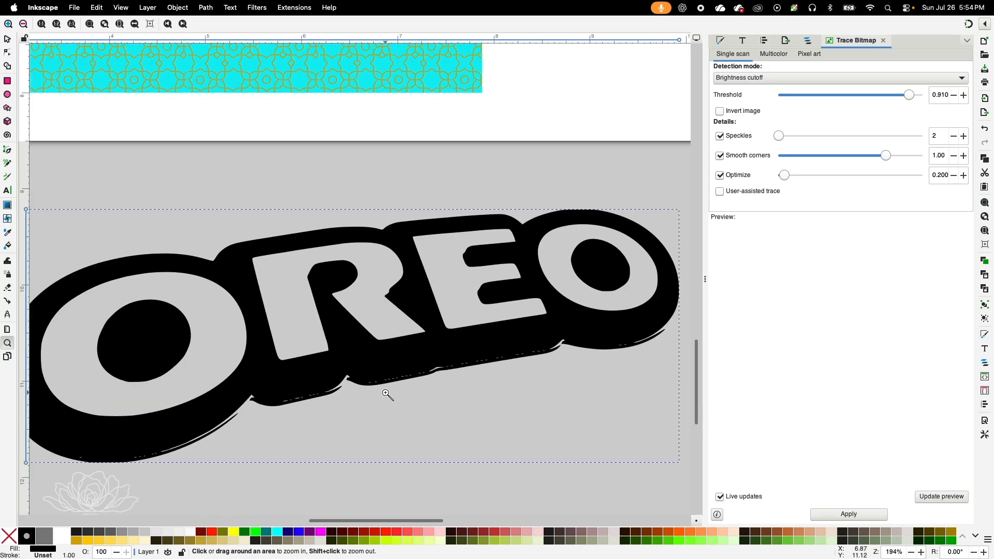
{"action": "left_click", "coordinate": [24, 24]}
{"action": "left_click", "coordinate": [8, 54]}
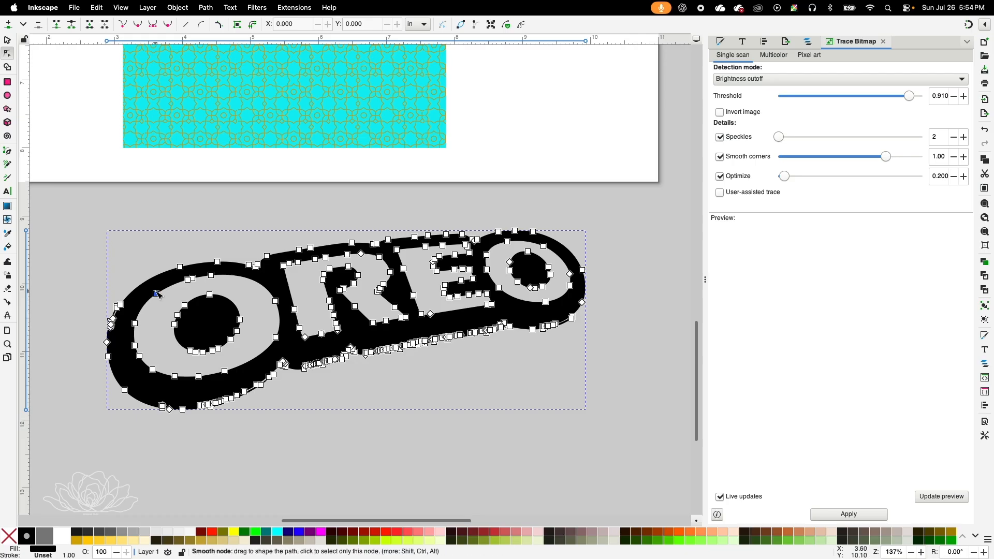
{"action": "left_click_drag", "start_coordinate": [146, 293], "coordinate": [249, 357]}
{"action": "key", "text": "Delete"}
{"action": "left_click_drag", "start_coordinate": [335, 278], "coordinate": [494, 316]}
{"action": "key", "text": "Delete"}
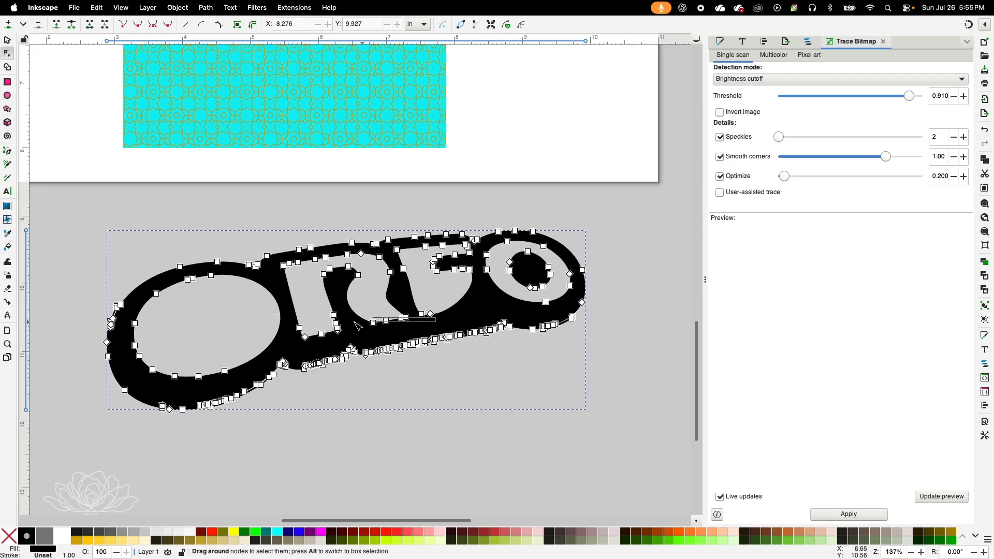
{"action": "left_click_drag", "start_coordinate": [281, 262], "coordinate": [435, 326]}
{"action": "key", "text": "Delete"}
{"action": "left_click_drag", "start_coordinate": [576, 238], "coordinate": [480, 306]}
{"action": "key", "text": "Delete"}
{"action": "left_click_drag", "start_coordinate": [474, 271], "coordinate": [393, 242]}
{"action": "key", "text": "Delete"}
{"action": "left_click_drag", "start_coordinate": [365, 248], "coordinate": [331, 266]}
{"action": "key", "text": "Delete"}
{"action": "left_click_drag", "start_coordinate": [218, 272], "coordinate": [151, 368]}
{"action": "key", "text": "Delete"}
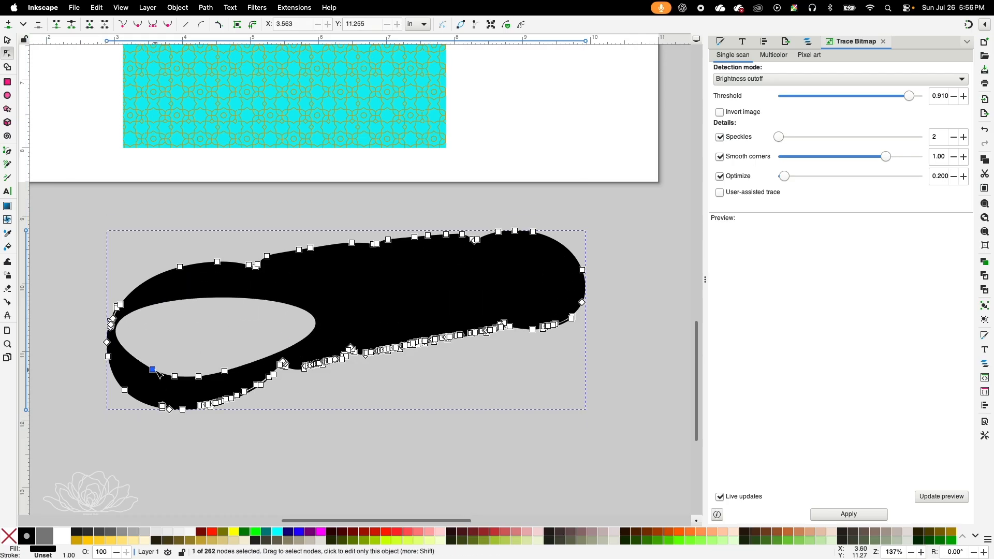
{"action": "key", "text": "Delete"}
- Place the black silhouette over the upper OREO image and center the two on each other
{"action": "left_click", "coordinate": [7, 40]}
{"action": "left_click", "coordinate": [8, 345]}
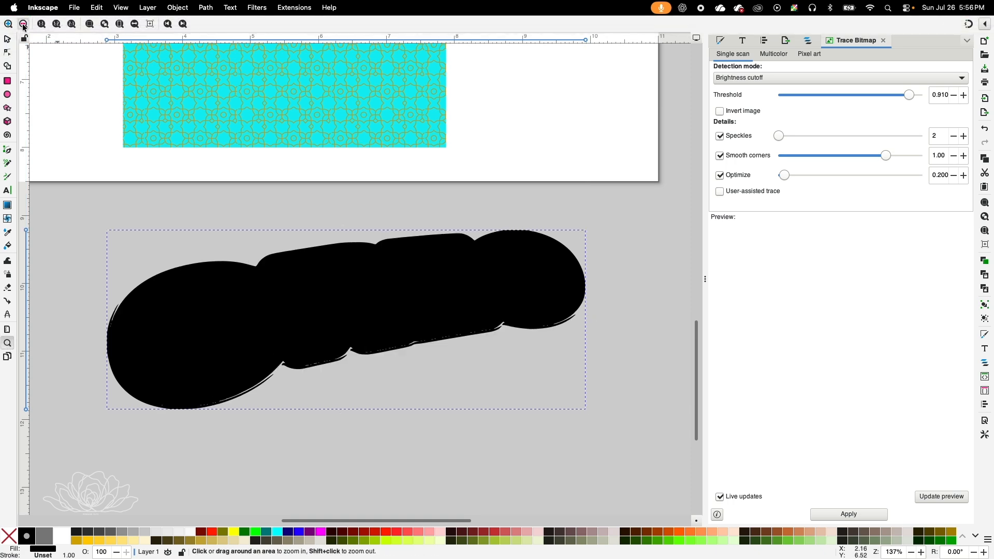
{"action": "left_click", "coordinate": [24, 27]}
{"action": "left_click", "coordinate": [7, 40]}
{"action": "mouse_move", "coordinate": [197, 290]}
{"action": "left_mouse_down"}
{"action": "mouse_move", "coordinate": [486, 222]}
{"action": "mouse_move", "coordinate": [522, 200]}
{"action": "left_mouse_up"}
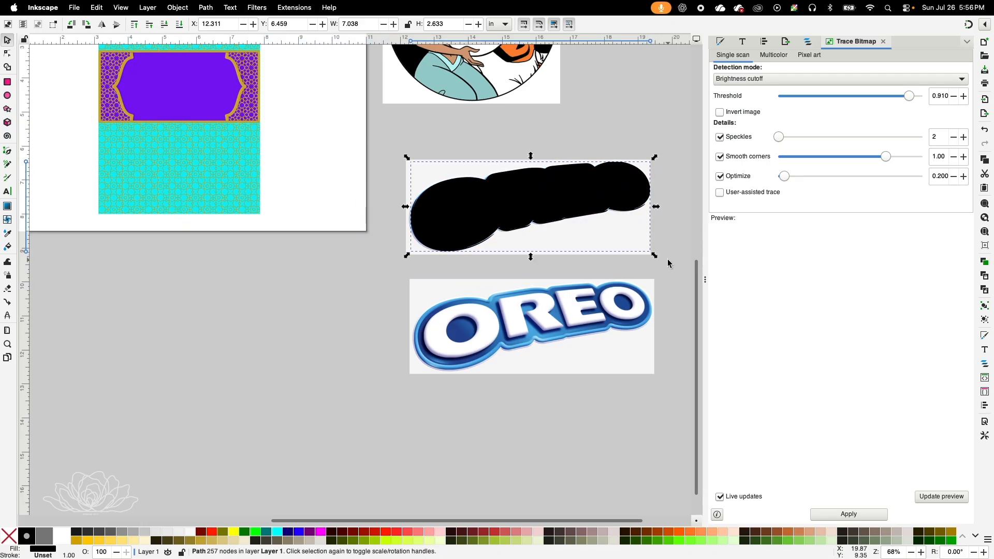
{"action": "left_click_drag", "start_coordinate": [668, 262], "coordinate": [386, 141]}
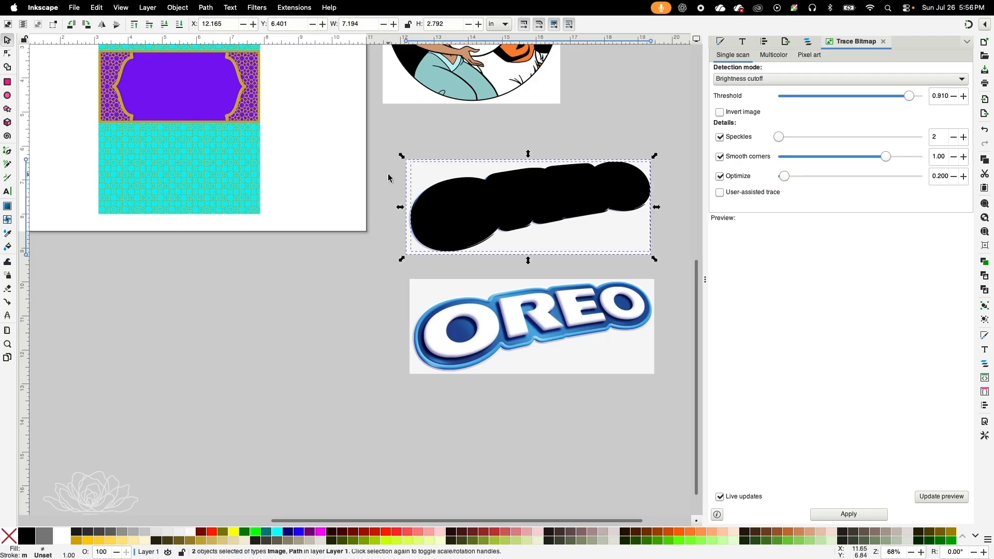
{"action": "left_click", "coordinate": [765, 42]}
{"action": "left_click", "coordinate": [744, 119]}
{"action": "left_click", "coordinate": [744, 131]}
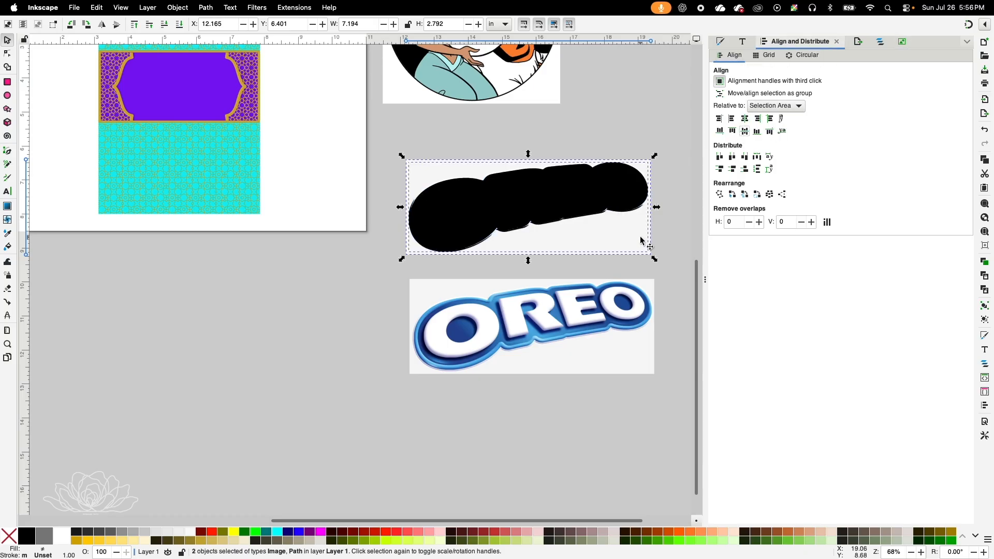
- Clip the upper OREO logo image to the black silhouette lying over it
{"action": "left_click", "coordinate": [178, 7]}
{"action": "mouse_move", "coordinate": [222, 150]}
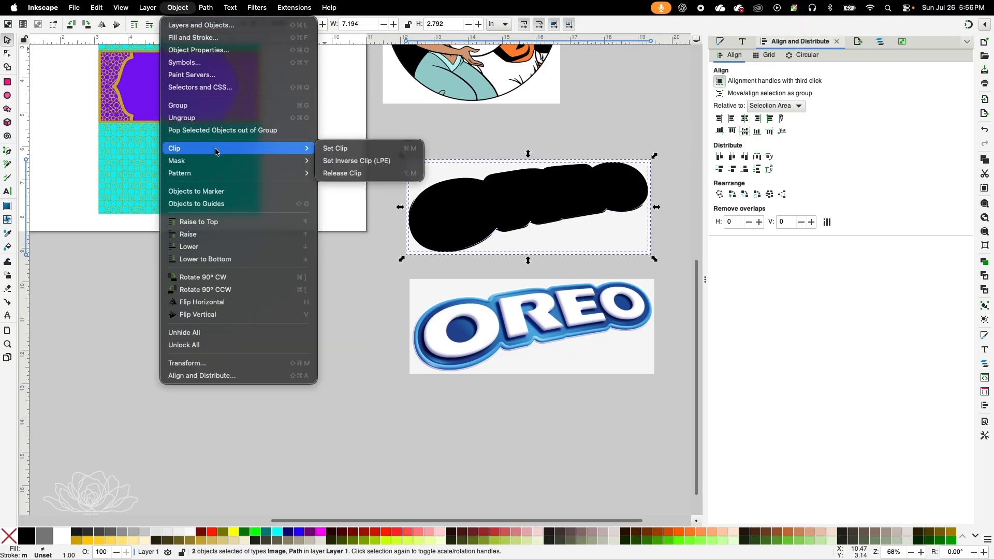
{"action": "left_click", "coordinate": [334, 150]}
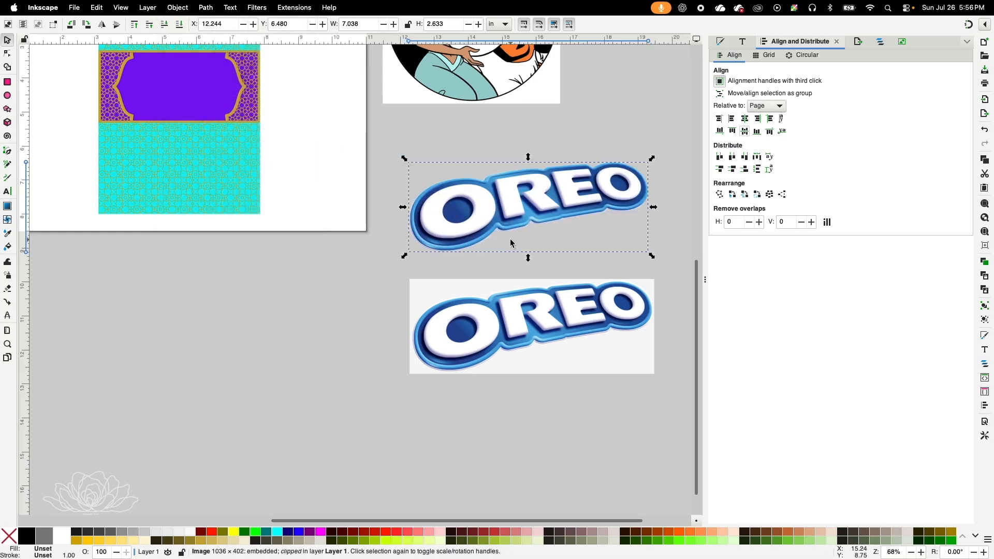
- Shrink the clipped OREO logo to about 2.15 by 0.8 in and place it in the lower middle of the purple panel
{"action": "left_click_drag", "start_coordinate": [530, 219], "coordinate": [192, 128]}
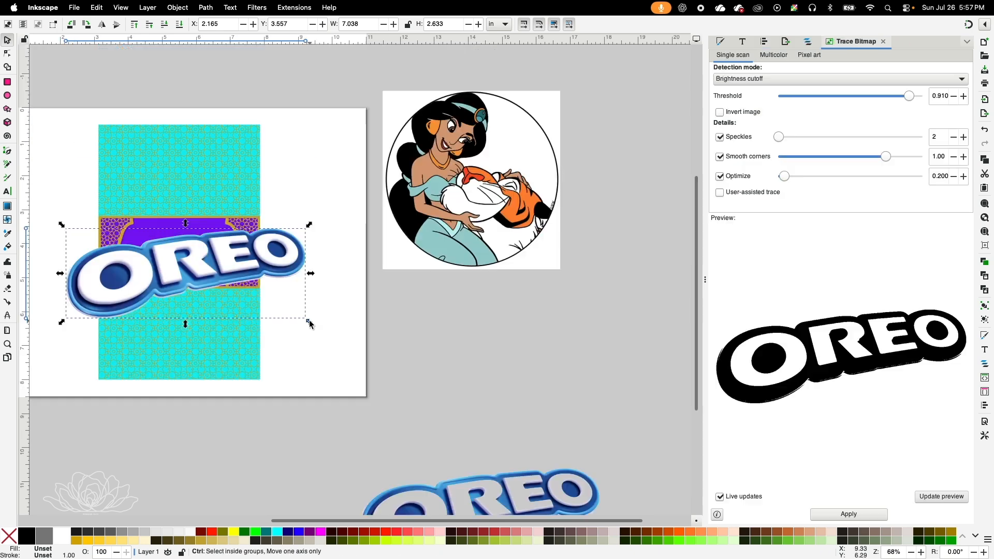
{"action": "left_click_drag", "start_coordinate": [311, 328], "coordinate": [176, 271]}
{"action": "left_click_drag", "start_coordinate": [117, 245], "coordinate": [178, 260]}
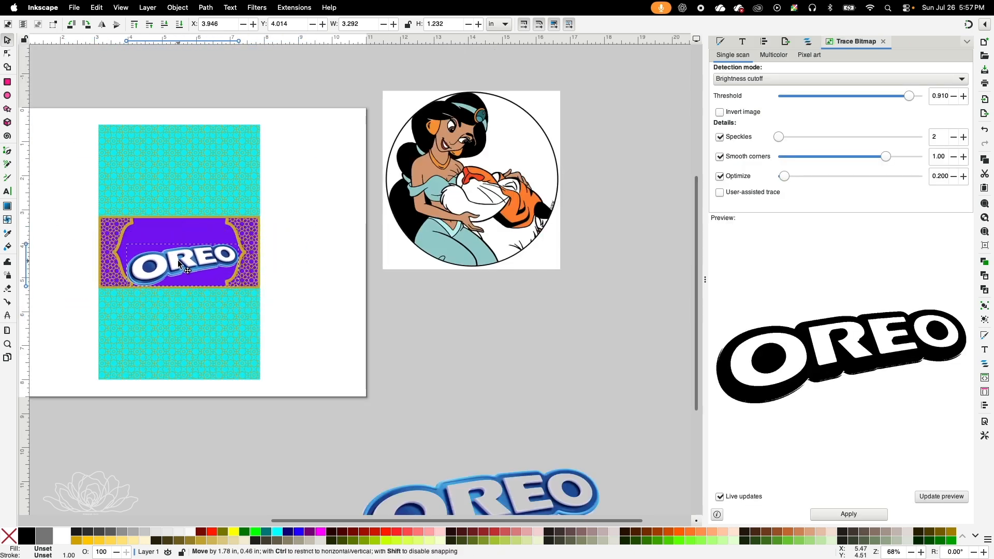
{"action": "left_click_drag", "start_coordinate": [243, 290], "coordinate": [205, 276]}
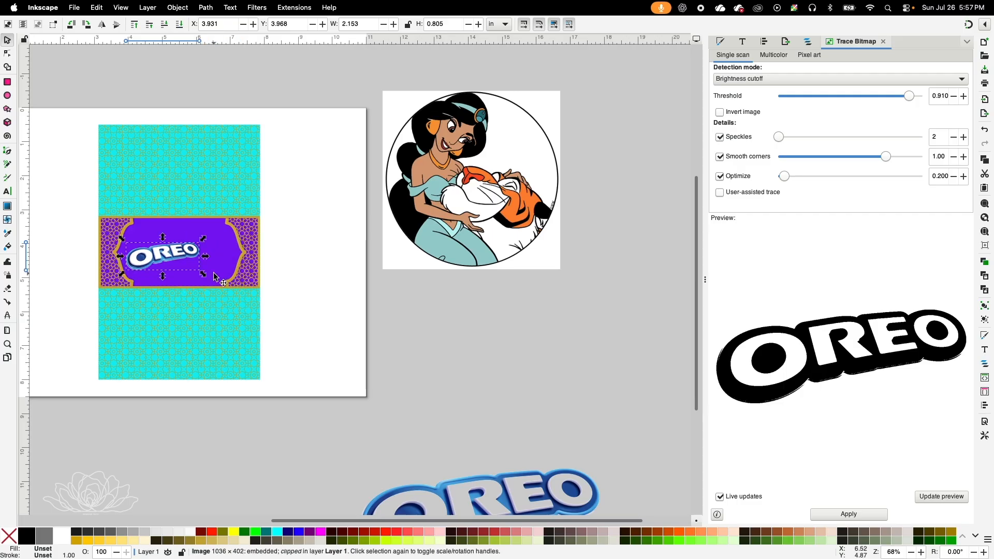
{"action": "left_click_drag", "start_coordinate": [158, 253], "coordinate": [174, 266]}
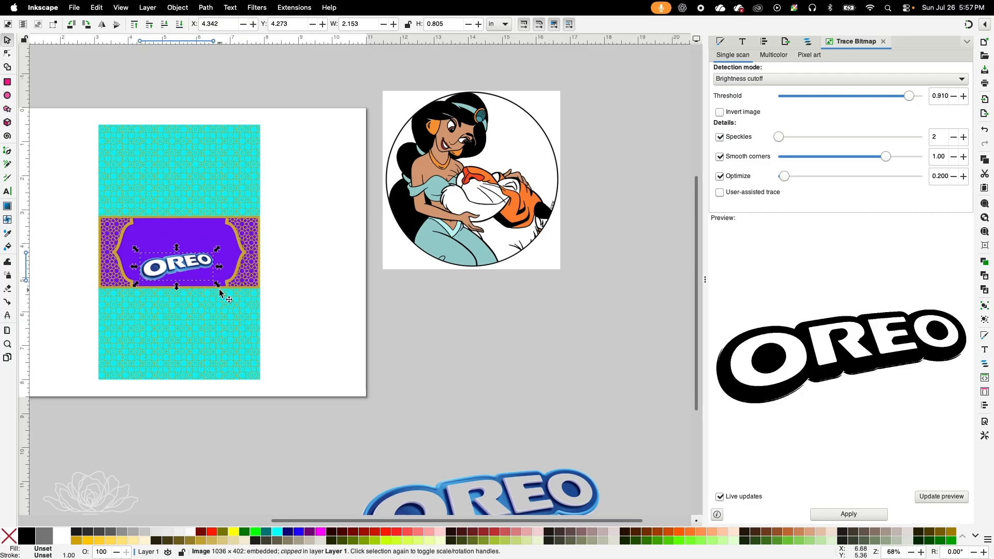
- Trace the round character picture with a brightness cutoff at threshold 0.160 and move the trace below the picture
{"action": "left_click", "coordinate": [447, 243]}
{"action": "left_click_drag", "start_coordinate": [909, 96], "coordinate": [925, 100]}
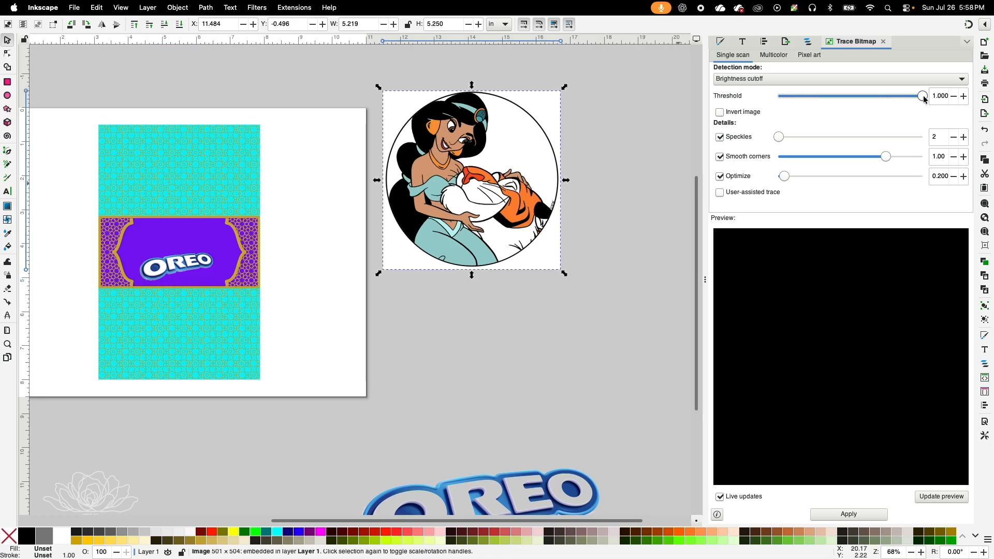
{"action": "left_click", "coordinate": [954, 98]}
{"action": "left_click", "coordinate": [954, 98]}
{"action": "left_click", "coordinate": [953, 99]}
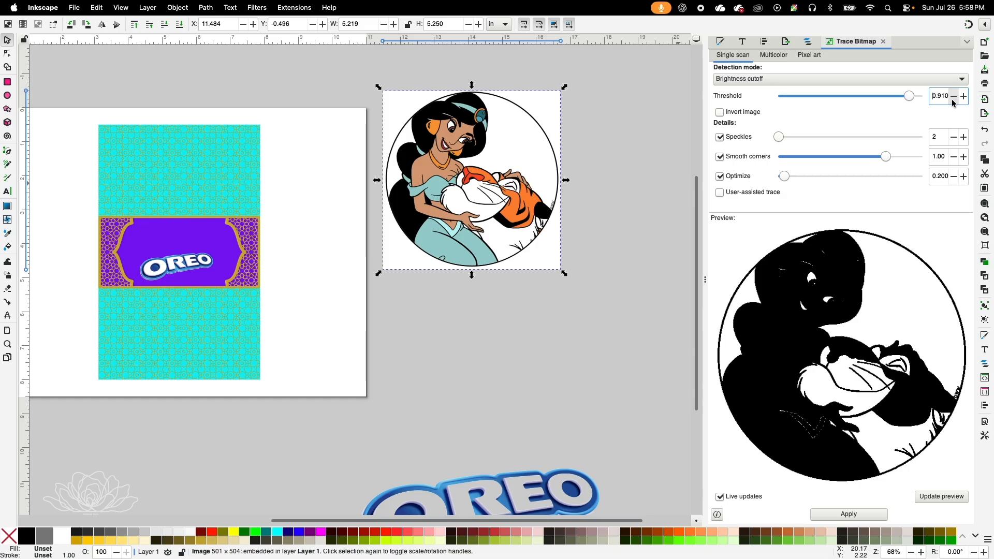
{"action": "left_click_drag", "start_coordinate": [954, 98], "coordinate": [954, 103]}
{"action": "left_click", "coordinate": [953, 100]}
{"action": "left_click", "coordinate": [964, 99]}
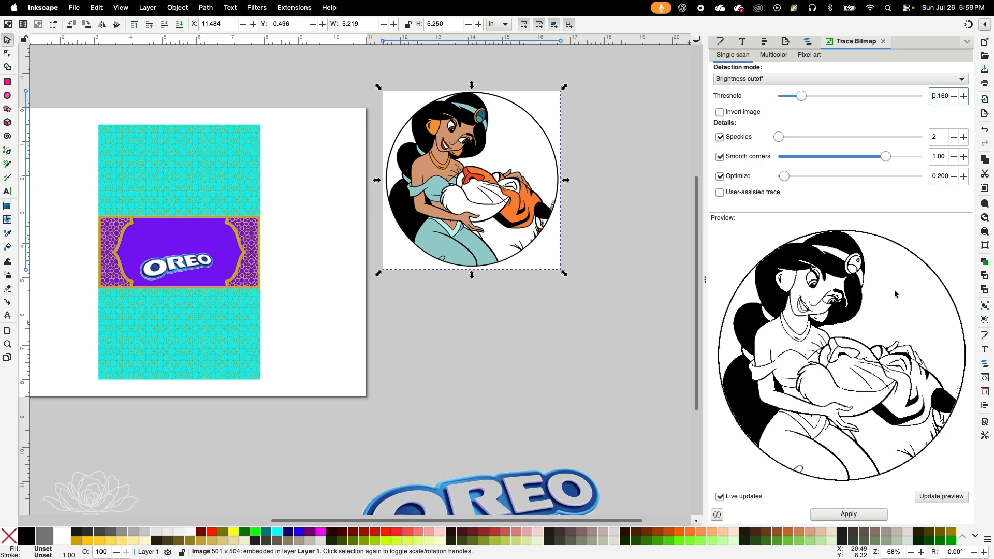
{"action": "left_click", "coordinate": [843, 515]}
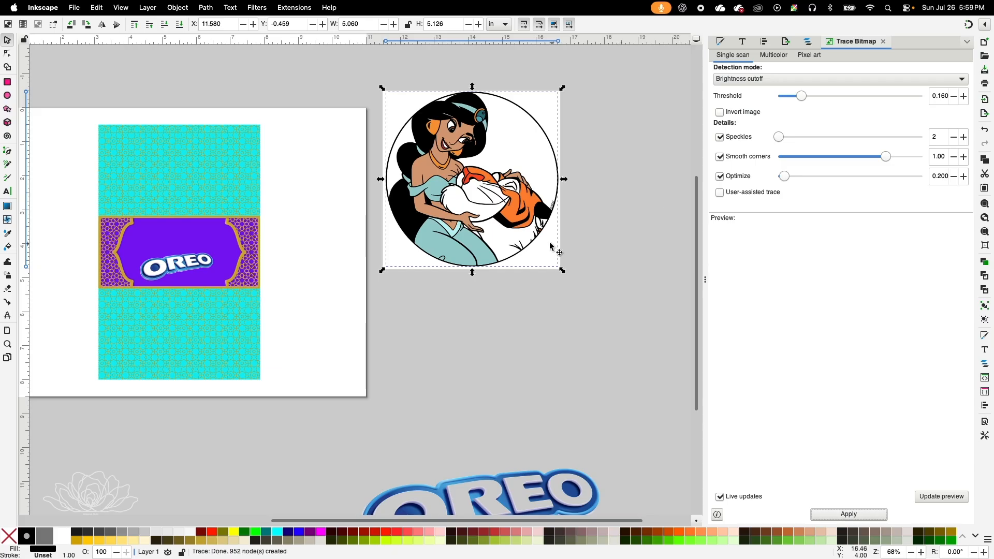
{"action": "mouse_move", "coordinate": [481, 223]}
{"action": "left_mouse_down"}
{"action": "mouse_move", "coordinate": [526, 374]}
{"action": "mouse_move", "coordinate": [576, 403]}
{"action": "left_mouse_up"}
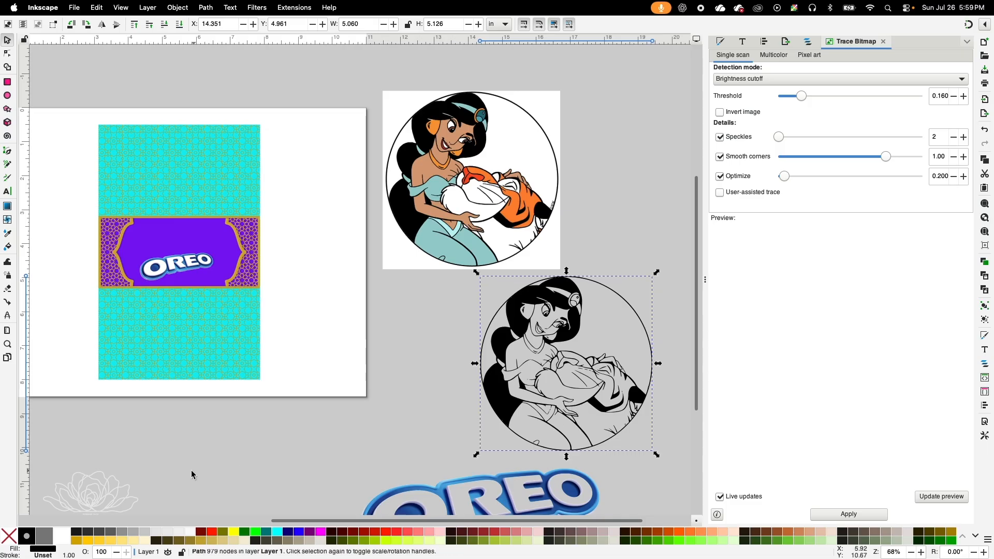
- Delete the nodes of the character and tiger line art inside the circular trace
{"action": "left_click", "coordinate": [7, 347]}
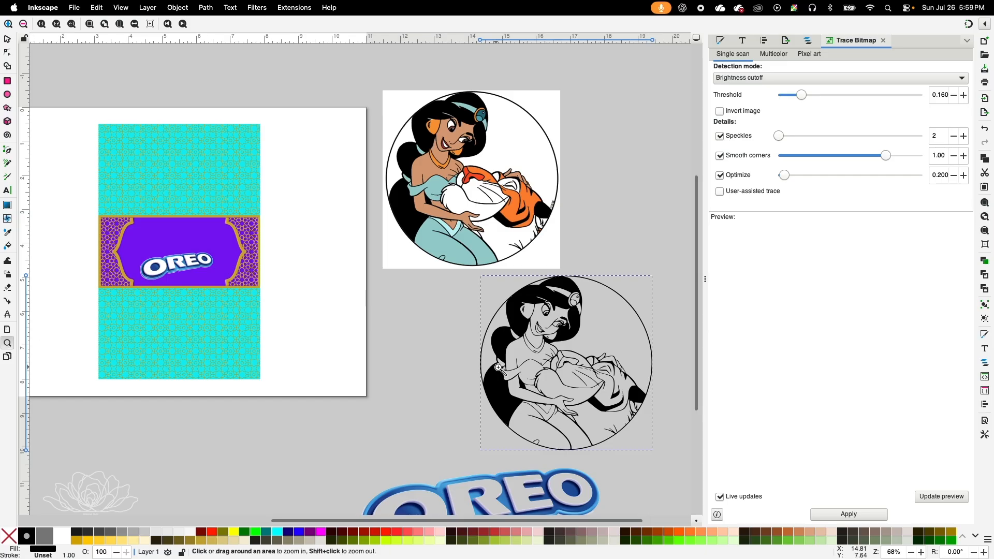
{"action": "left_click", "coordinate": [577, 350]}
{"action": "left_click", "coordinate": [577, 349]}
{"action": "left_click", "coordinate": [577, 350]}
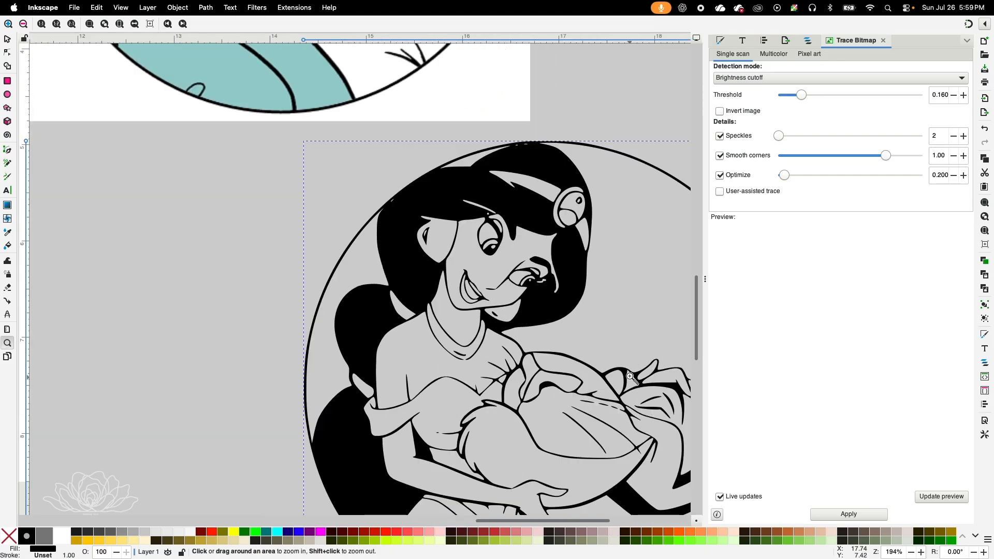
{"action": "scroll", "coordinate": [615, 347], "scroll_direction": "down", "scroll_amount": 4}
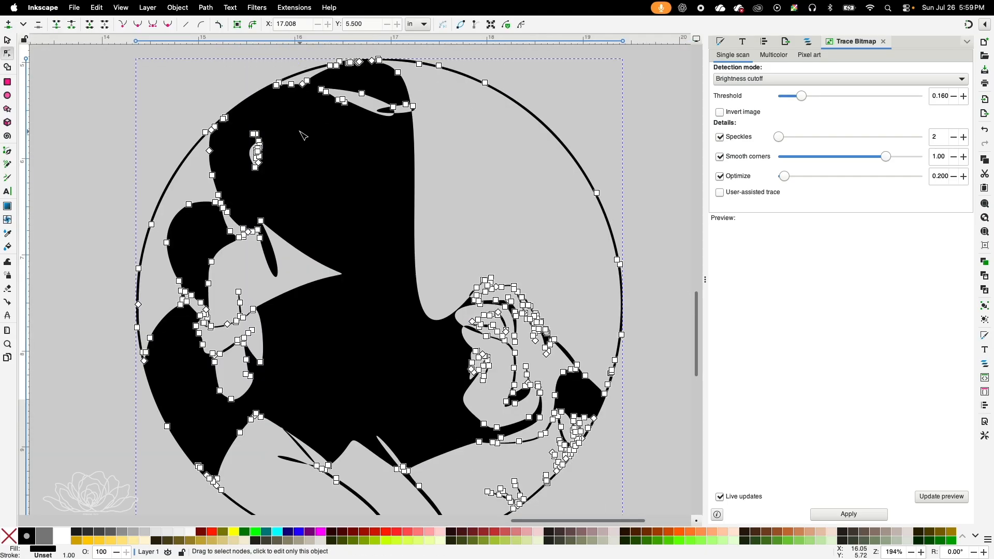
{"action": "key", "text": "Delete"}
{"action": "key", "text": "Delete"}
{"action": "scroll", "coordinate": [329, 202], "scroll_direction": "down", "scroll_amount": 4}
{"action": "left_click_drag", "start_coordinate": [226, 311], "coordinate": [499, 454]}
{"action": "key", "text": "Delete"}
{"action": "scroll", "coordinate": [531, 409], "scroll_direction": "up", "scroll_amount": 5}
{"action": "key", "text": "Delete"}
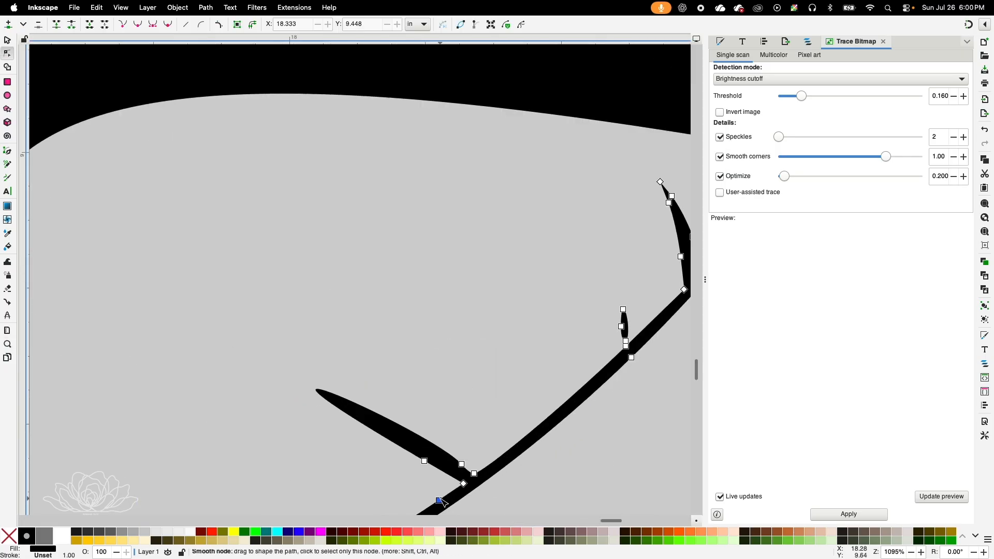
- Delete the nodes of the two short strokes attached to the inner lower-right edge of the circular trace
{"action": "left_click_drag", "start_coordinate": [306, 362], "coordinate": [479, 473]}
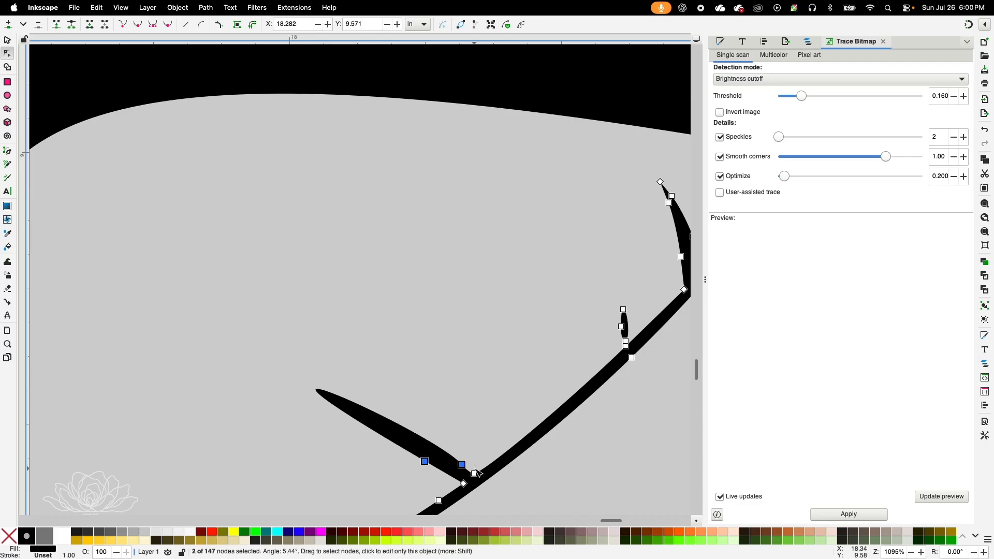
{"action": "key", "text": "Delete"}
{"action": "left_click", "coordinate": [474, 473]}
{"action": "key", "text": "Delete"}
{"action": "left_click", "coordinate": [463, 484]}
{"action": "key", "text": "Delete"}
{"action": "left_click_drag", "start_coordinate": [610, 294], "coordinate": [632, 343]}
{"action": "key", "text": "Delete"}
- Delete the nodes of the tapered spike and small enclosed gaps farther up the circle's lower-right edge
{"action": "scroll", "coordinate": [666, 212], "scroll_direction": "right", "scroll_amount": 5}
{"action": "left_click_drag", "start_coordinate": [387, 166], "coordinate": [443, 268]}
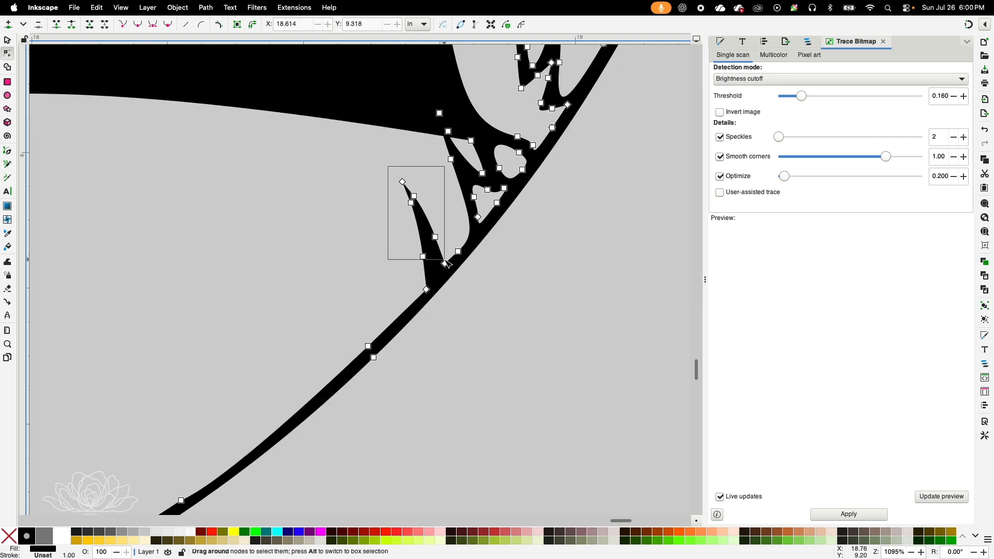
{"action": "key", "text": "Delete"}
{"action": "left_click_drag", "start_coordinate": [433, 108], "coordinate": [488, 194]}
{"action": "key", "text": "Delete"}
{"action": "left_click_drag", "start_coordinate": [485, 150], "coordinate": [522, 189]}
{"action": "key", "text": "Delete"}
- Delete the leftover inner nodes along the bottom edge of the circular trace
{"action": "scroll", "coordinate": [461, 264], "scroll_direction": "down", "scroll_amount": 3}
{"action": "left_click_drag", "start_coordinate": [606, 525], "coordinate": [586, 525]}
{"action": "scroll", "coordinate": [443, 428], "scroll_direction": "down", "scroll_amount": 2}
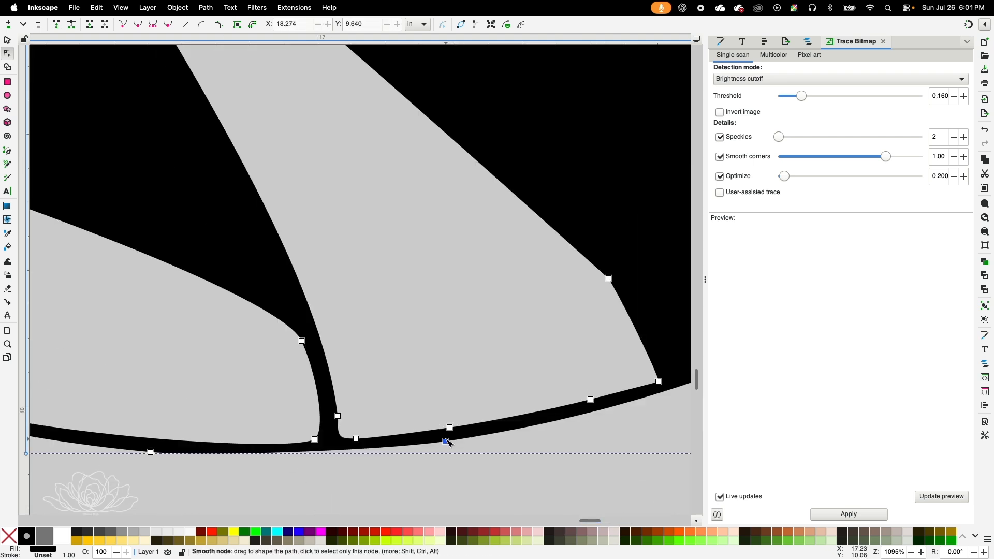
{"action": "left_click_drag", "start_coordinate": [668, 266], "coordinate": [326, 434]}
{"action": "key", "text": "Delete"}
{"action": "left_click", "coordinate": [302, 342]}
{"action": "scroll", "coordinate": [306, 346], "scroll_direction": "left", "scroll_amount": 4}
{"action": "scroll", "coordinate": [391, 288], "scroll_direction": "left", "scroll_amount": 5}
{"action": "left_click", "coordinate": [441, 329]}
{"action": "key", "text": "Delete"}
- Delete the leftover inner nodes along the upper edge of the circular trace
{"action": "scroll", "coordinate": [599, 389], "scroll_direction": "up", "scroll_amount": 20}
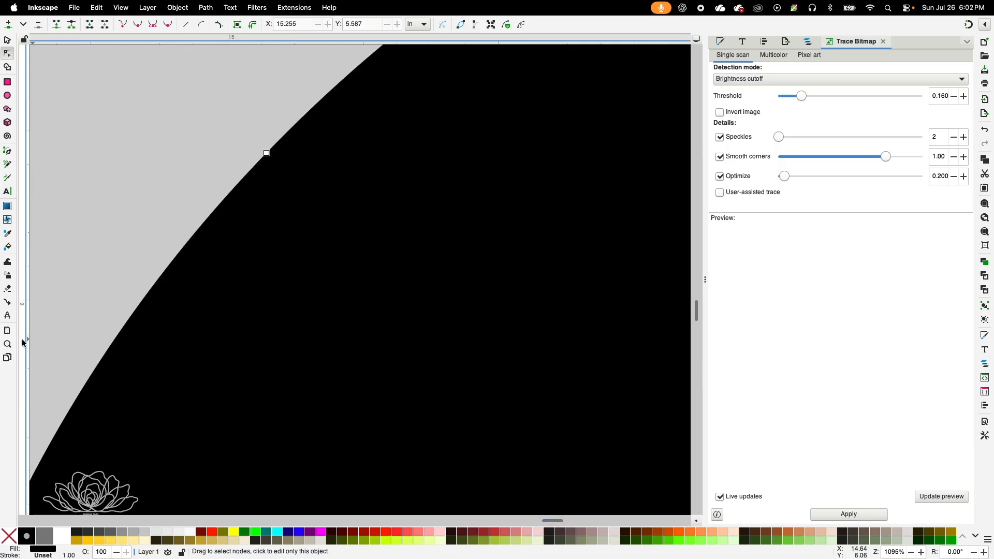
{"action": "left_click", "coordinate": [8, 343]}
{"action": "triple_click", "coordinate": [23, 24]}
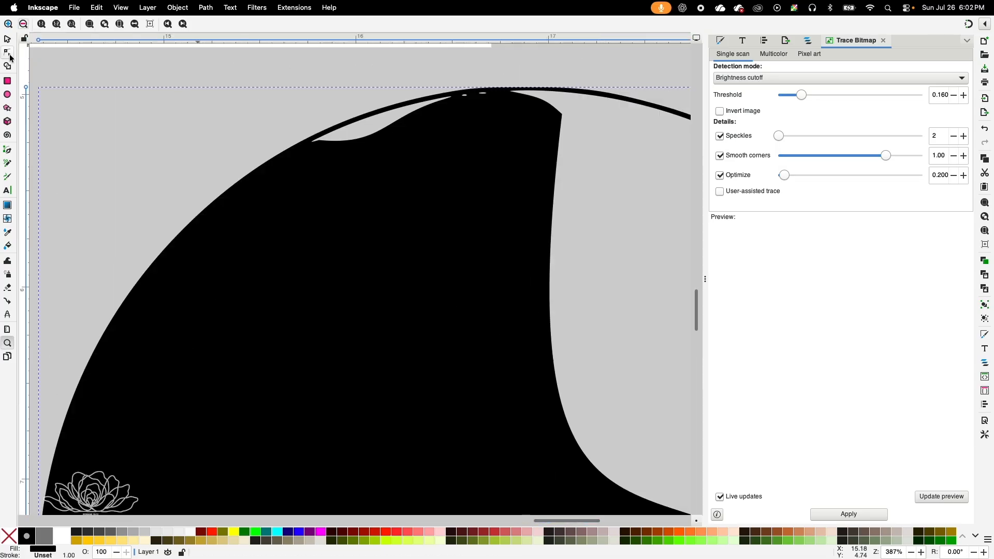
{"action": "triple_click", "coordinate": [517, 98]}
{"action": "left_click", "coordinate": [8, 53]}
{"action": "left_click", "coordinate": [463, 227]}
{"action": "key", "text": "Delete"}
- Delete the remaining inner nodes along the circle's right edge, leaving a solid black disc
{"action": "left_click", "coordinate": [7, 343]}
{"action": "double_click", "coordinate": [22, 24]}
{"action": "left_click", "coordinate": [23, 24]}
{"action": "left_click", "coordinate": [7, 52]}
{"action": "scroll", "coordinate": [428, 406], "scroll_direction": "down", "scroll_amount": 8}
{"action": "scroll", "coordinate": [428, 406], "scroll_direction": "right", "scroll_amount": 4}
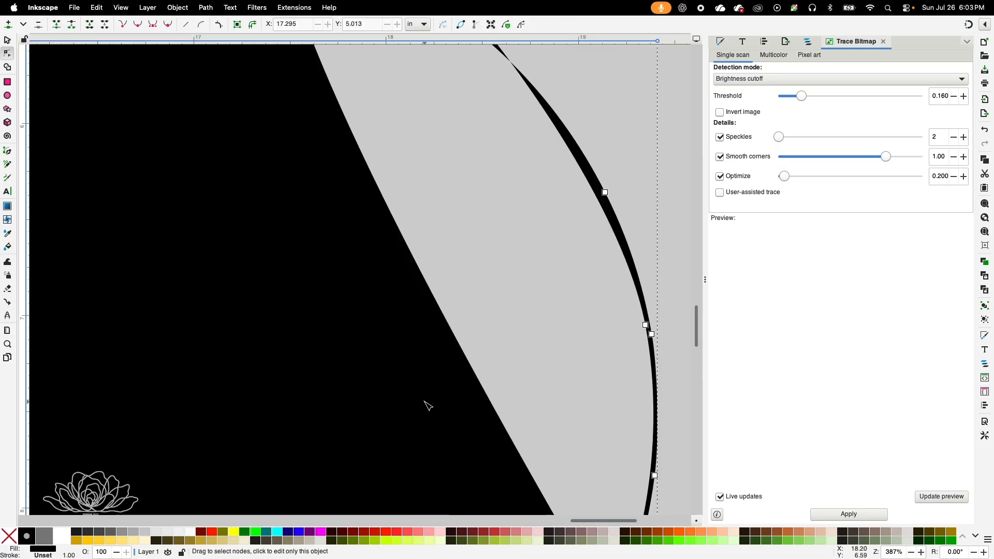
{"action": "key", "text": "Delete"}
{"action": "key", "text": "Delete"}
{"action": "key", "text": "Delete"}
{"action": "scroll", "coordinate": [598, 372], "scroll_direction": "up", "scroll_amount": 5}
{"action": "scroll", "coordinate": [601, 376], "scroll_direction": "up", "scroll_amount": 4}
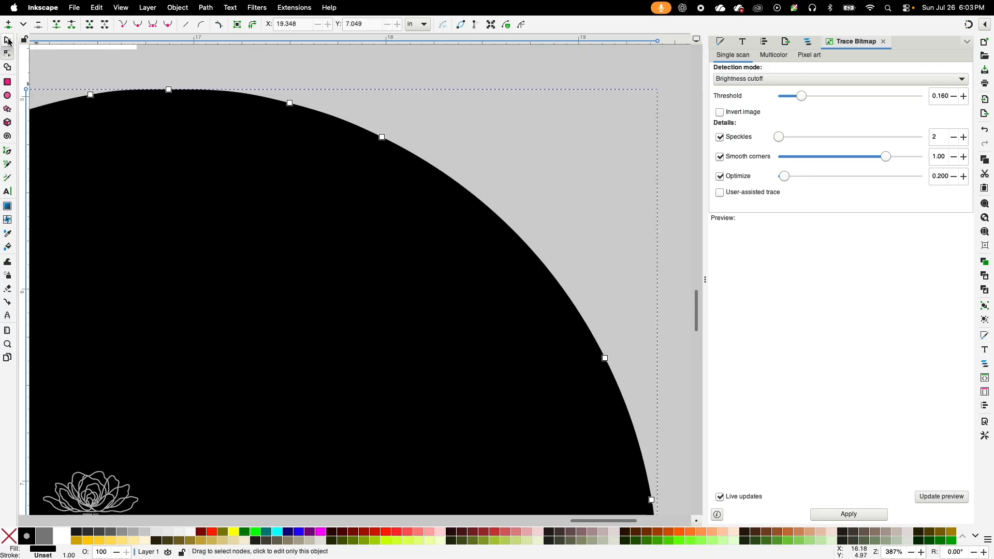
- Place the solid black circle over the round character picture and center the two on each other
{"action": "left_click", "coordinate": [7, 344]}
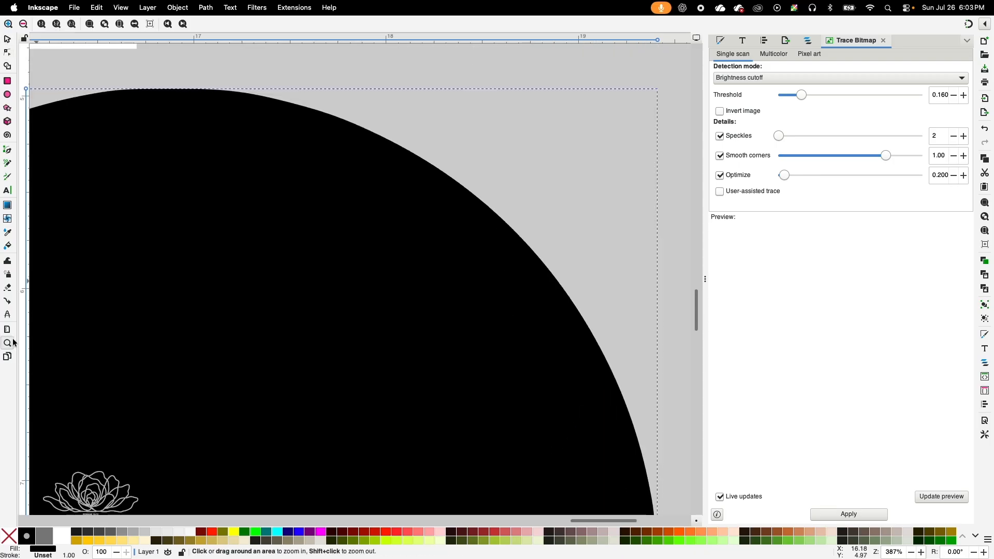
{"action": "left_click", "coordinate": [23, 24]}
{"action": "left_click", "coordinate": [24, 24]}
{"action": "left_click", "coordinate": [23, 24]}
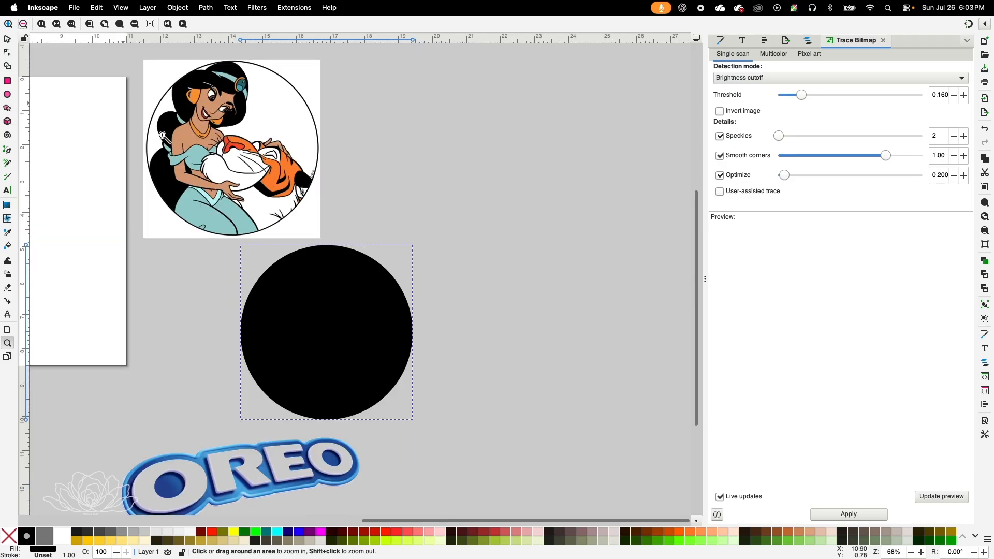
{"action": "left_click", "coordinate": [7, 40]}
{"action": "left_click_drag", "start_coordinate": [342, 340], "coordinate": [251, 156]}
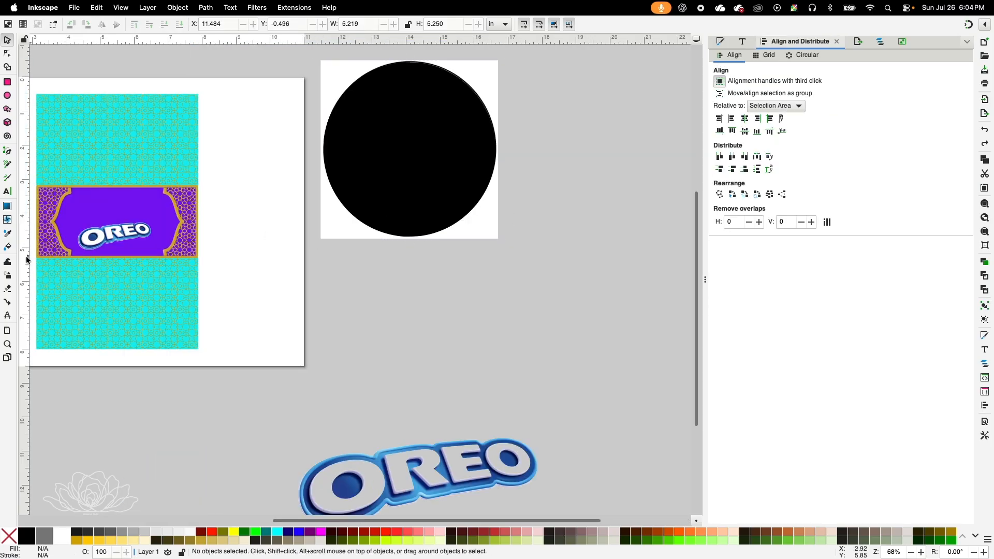
- Nudge the black circle to X 11.590, Y -0.469 in so it matches the picture's round outline
{"action": "key", "text": "z"}
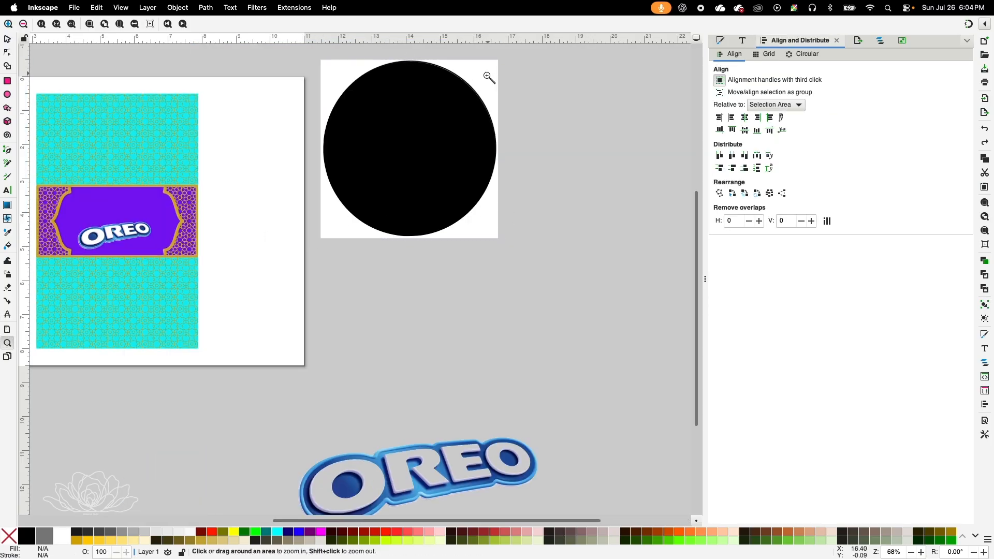
{"action": "left_click", "coordinate": [455, 96]}
{"action": "left_click", "coordinate": [453, 103]}
{"action": "left_click", "coordinate": [452, 110]}
{"action": "left_click", "coordinate": [401, 140]}
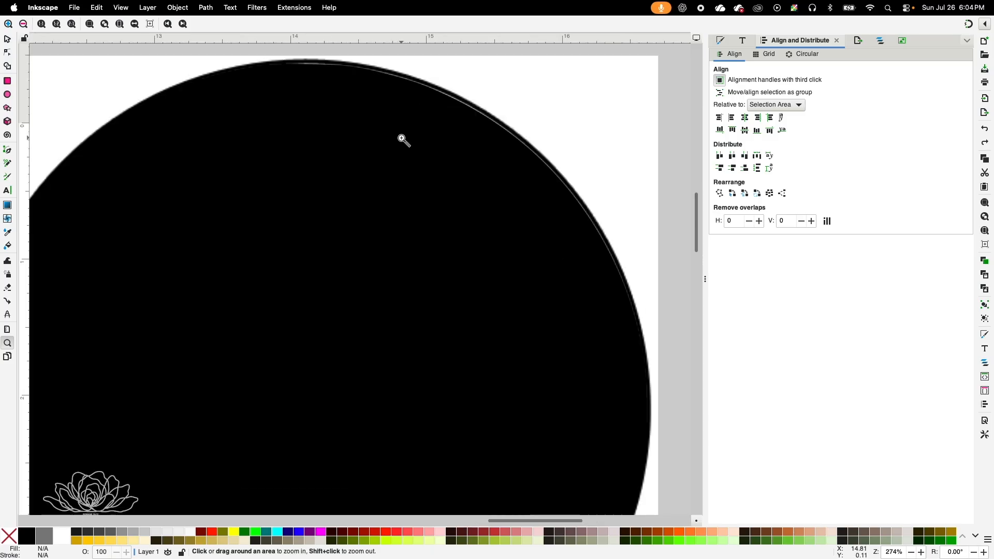
{"action": "left_click", "coordinate": [403, 140]}
{"action": "left_click", "coordinate": [7, 39]}
{"action": "left_click", "coordinate": [322, 242]}
{"action": "scroll", "coordinate": [459, 306], "scroll_direction": "down", "scroll_amount": 10}
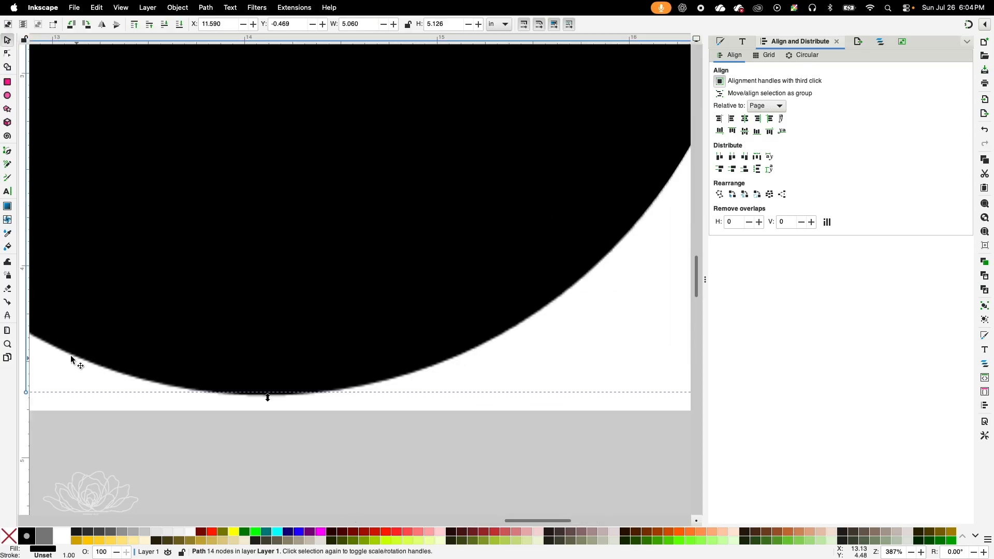
- Clip the character picture to the black circle to remove its white corners
{"action": "key", "text": "z"}
{"action": "left_click", "coordinate": [24, 24]}
{"action": "left_click", "coordinate": [24, 24]}
{"action": "left_click", "coordinate": [24, 25]}
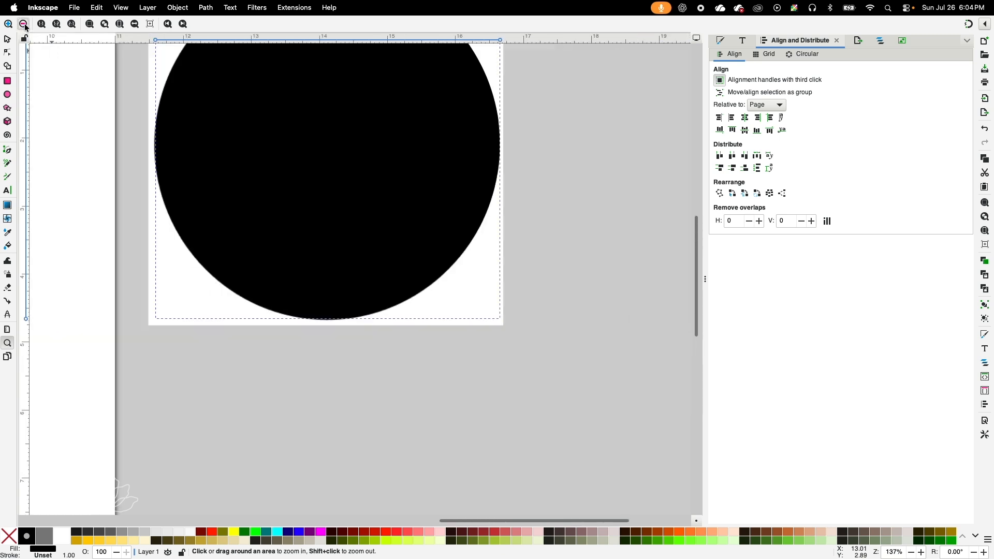
{"action": "left_click", "coordinate": [24, 25]}
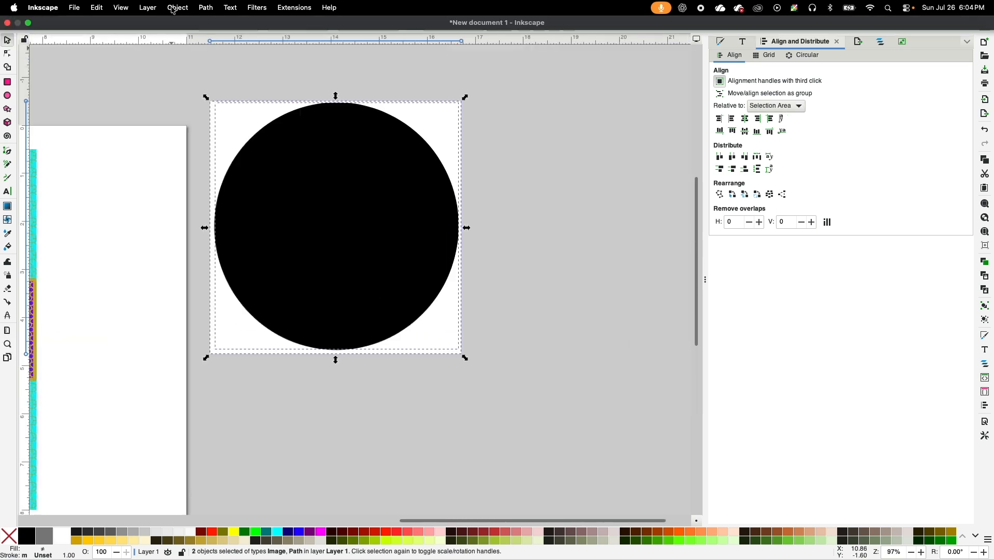
{"action": "left_click", "coordinate": [177, 8]}
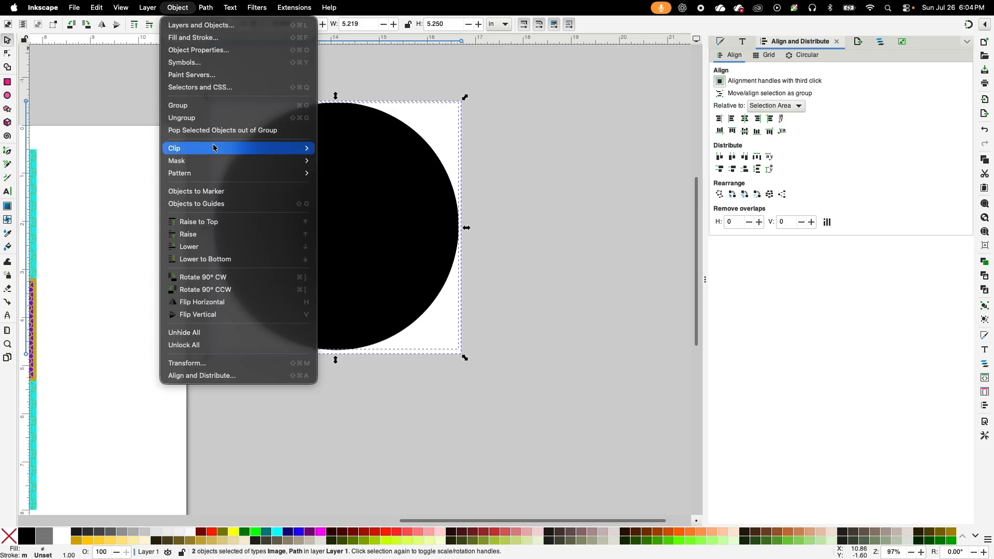
{"action": "mouse_move", "coordinate": [213, 144]}
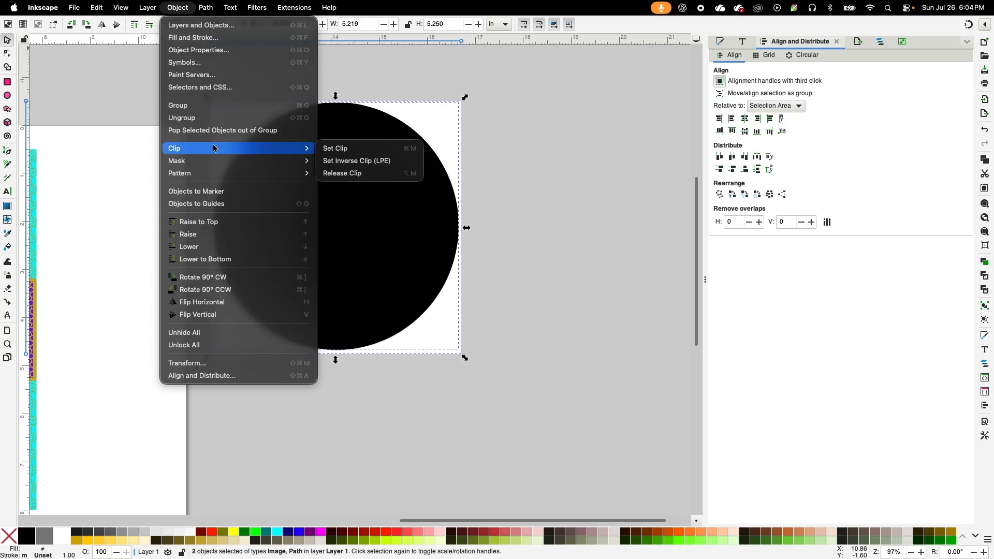
{"action": "left_click", "coordinate": [331, 150]}
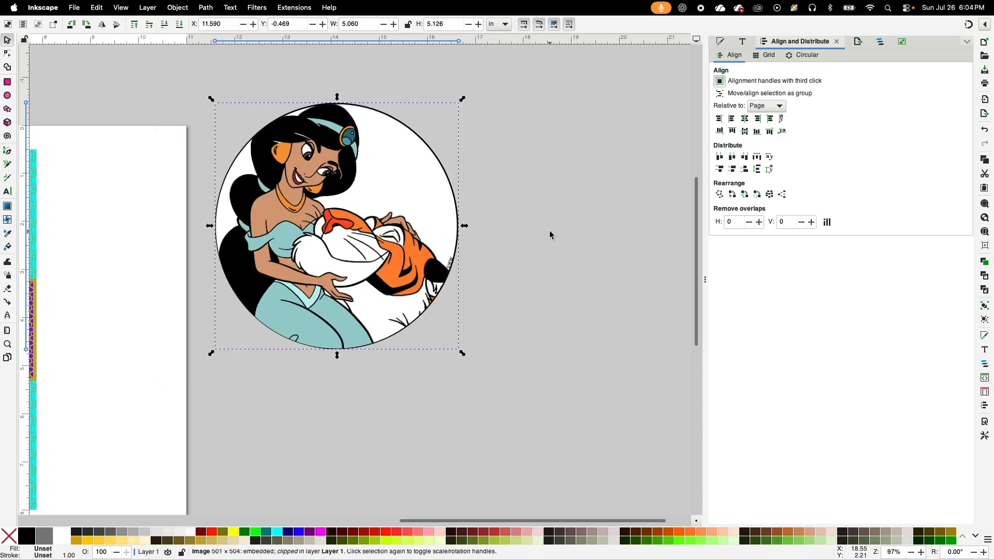
{"action": "left_click", "coordinate": [604, 330]}
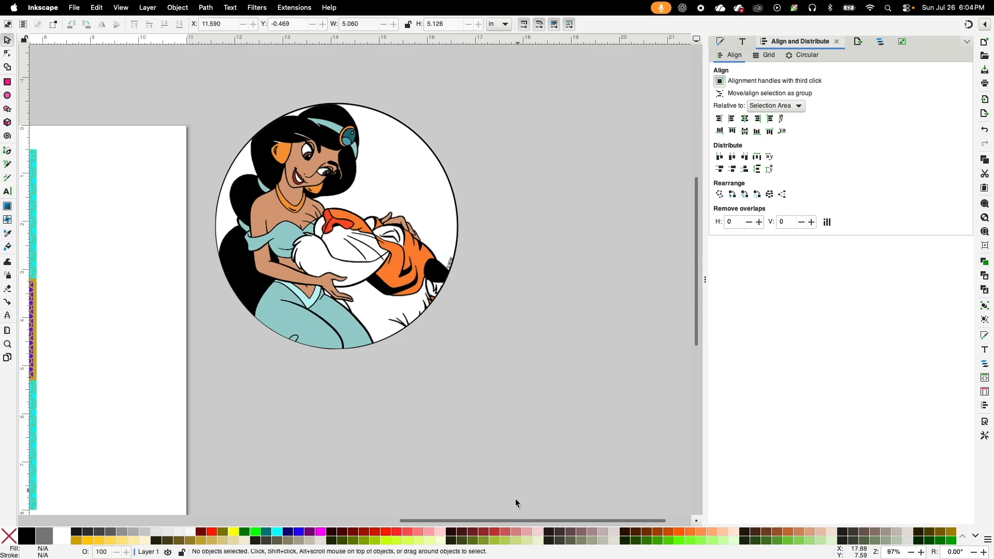
{"action": "left_click_drag", "start_coordinate": [508, 520], "coordinate": [352, 521]}
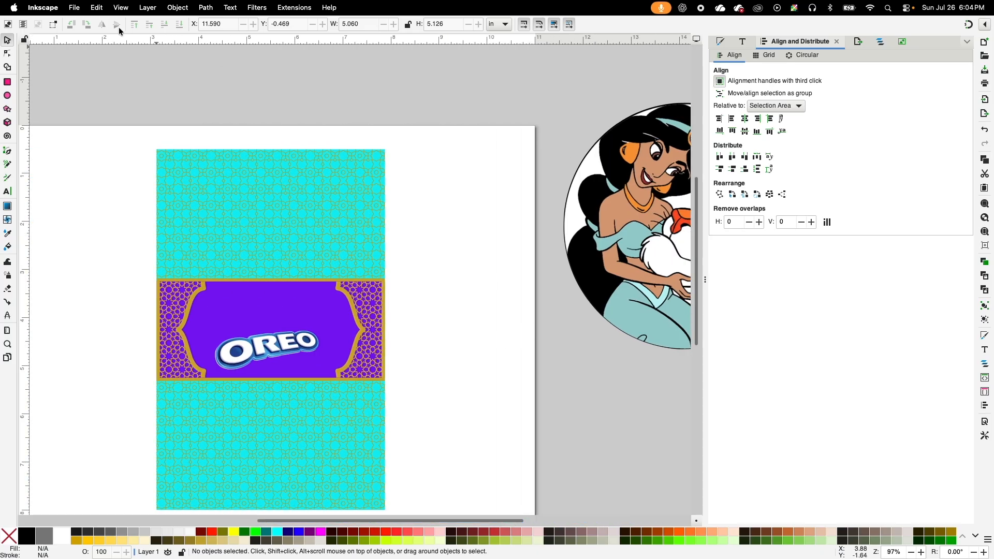
- Move the clipped character picture onto the wrapper, raise it to the top, and lower it one level behind the OREO logo
{"action": "left_click_drag", "start_coordinate": [643, 200], "coordinate": [250, 299]}
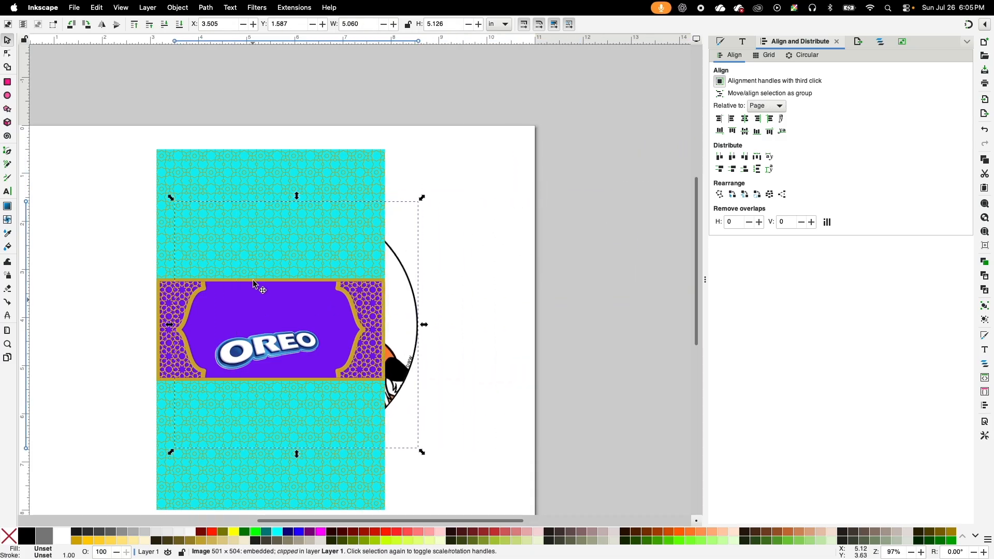
{"action": "left_click", "coordinate": [177, 8]}
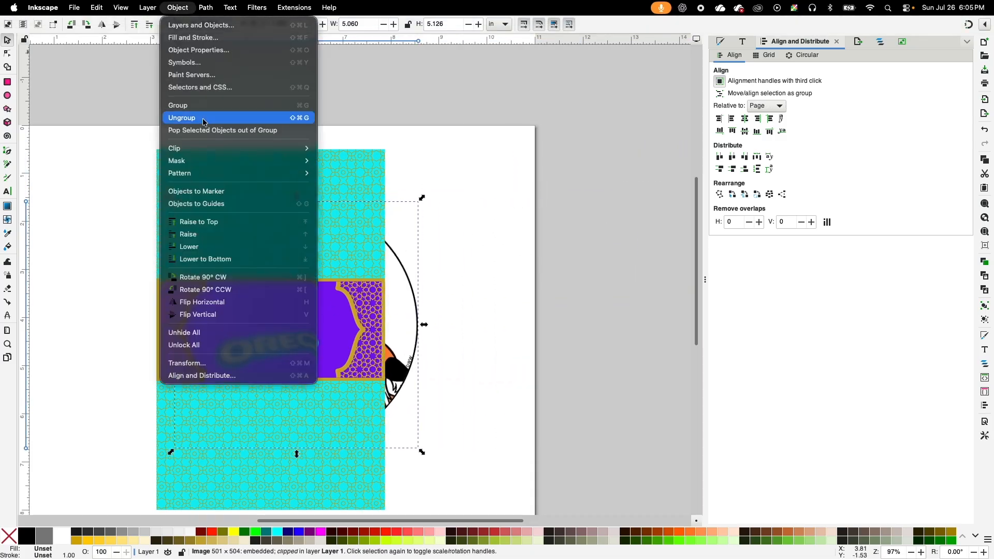
{"action": "left_click", "coordinate": [218, 224]}
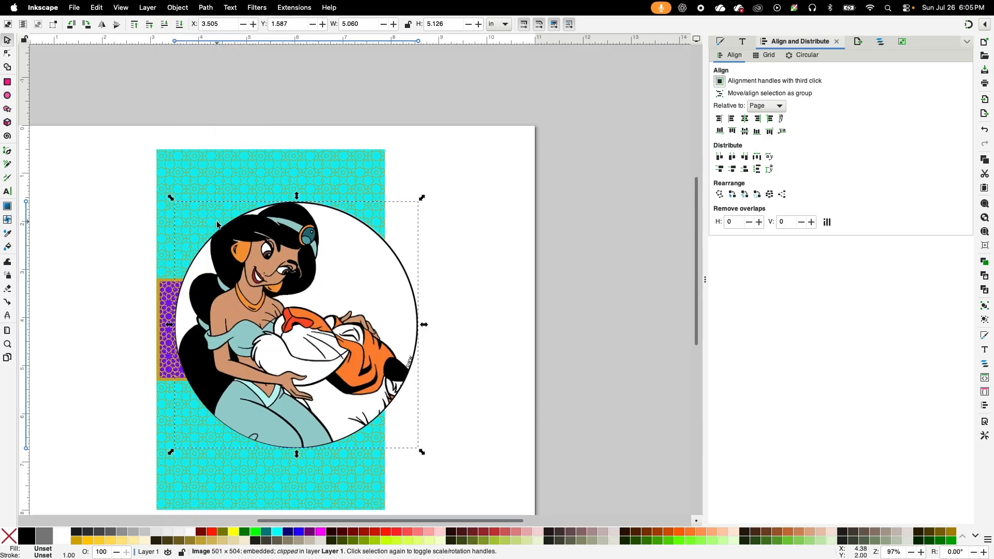
{"action": "left_click", "coordinate": [178, 9]}
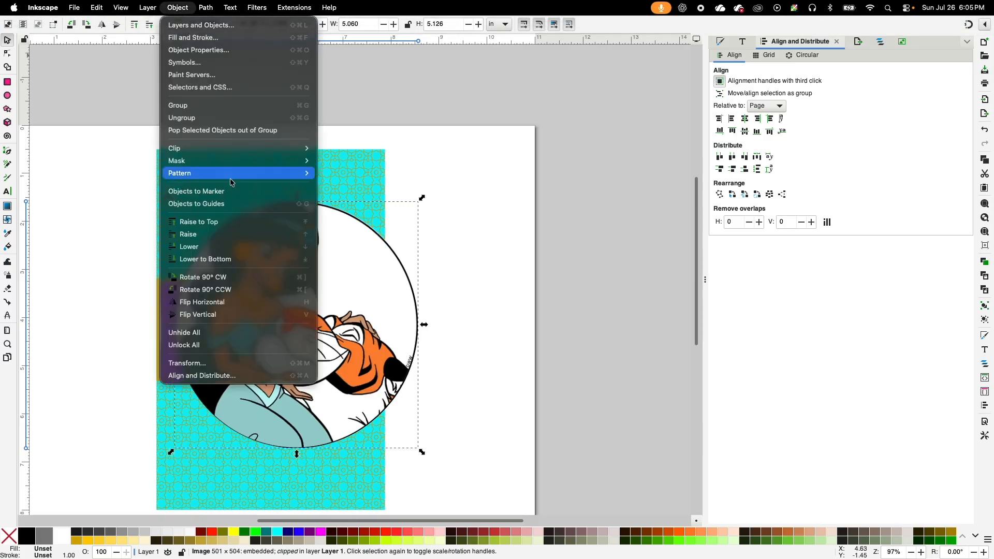
{"action": "left_click", "coordinate": [227, 247]}
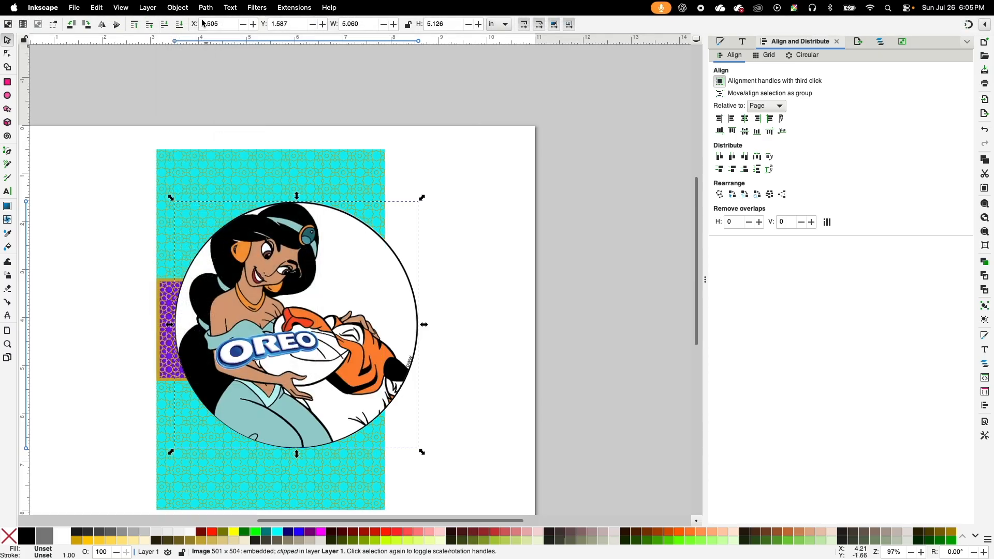
- Shrink the character picture proportionally to about 1.859 × 1.917 in and center it within the purple panel
{"action": "left_click_drag", "start_coordinate": [422, 452], "coordinate": [287, 316]}
{"action": "left_click_drag", "start_coordinate": [249, 282], "coordinate": [284, 352]}
{"action": "left_click_drag", "start_coordinate": [324, 390], "coordinate": [311, 377]}
{"action": "left_click_drag", "start_coordinate": [266, 305], "coordinate": [300, 336]}
{"action": "left_click", "coordinate": [336, 330]}
{"action": "left_click", "coordinate": [744, 131]}
- Place the OREO logo over the picture's lower edge, shrink it slightly, and nudge the character picture up to Y 3.279 in
{"action": "left_click_drag", "start_coordinate": [267, 350], "coordinate": [282, 356]}
{"action": "left_click", "coordinate": [424, 331]}
{"action": "left_click_drag", "start_coordinate": [269, 316], "coordinate": [269, 314]}
{"action": "left_click", "coordinate": [272, 361]}
{"action": "left_click_drag", "start_coordinate": [316, 381], "coordinate": [310, 379]}
{"action": "left_click", "coordinate": [269, 316]}
{"action": "left_click", "coordinate": [104, 248]}
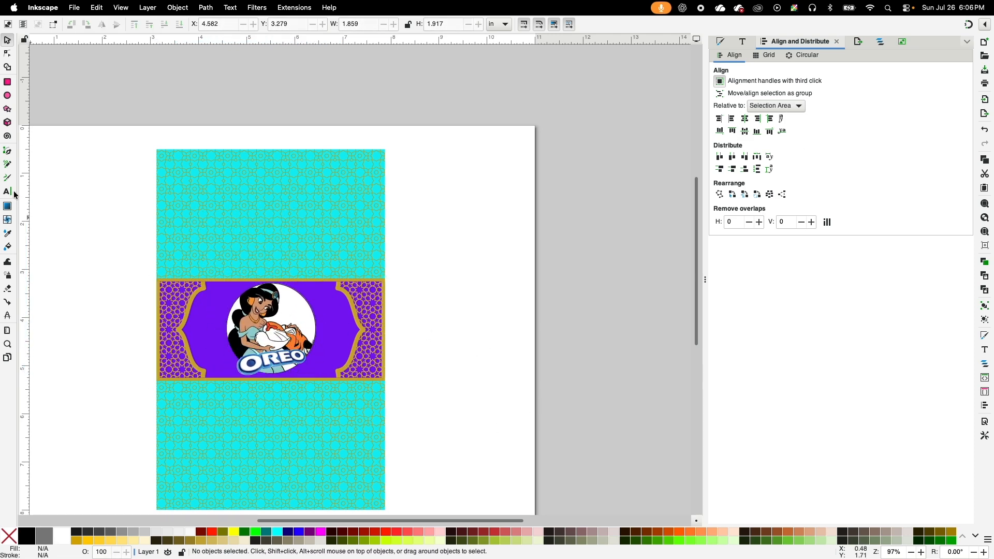
- Add the gold text "Thank You For Coming" in Kids On The Moon above the wrapper and remove its stroke
{"action": "left_click", "coordinate": [8, 191]}
{"action": "left_click", "coordinate": [223, 135]}
{"action": "type", "text": "Thank you For Coming"}
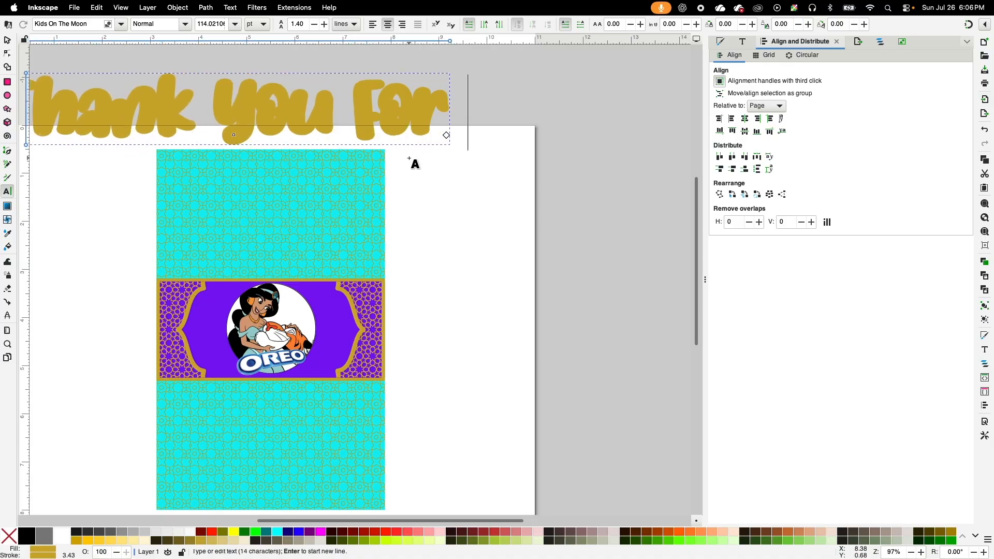
{"action": "left_click", "coordinate": [721, 42]}
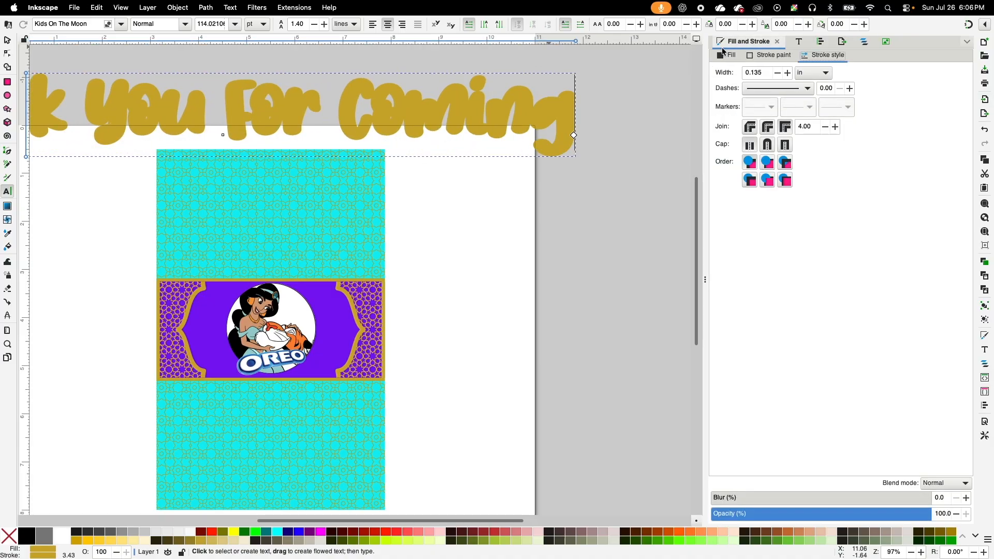
{"action": "left_click", "coordinate": [761, 55]}
{"action": "left_click", "coordinate": [718, 70]}
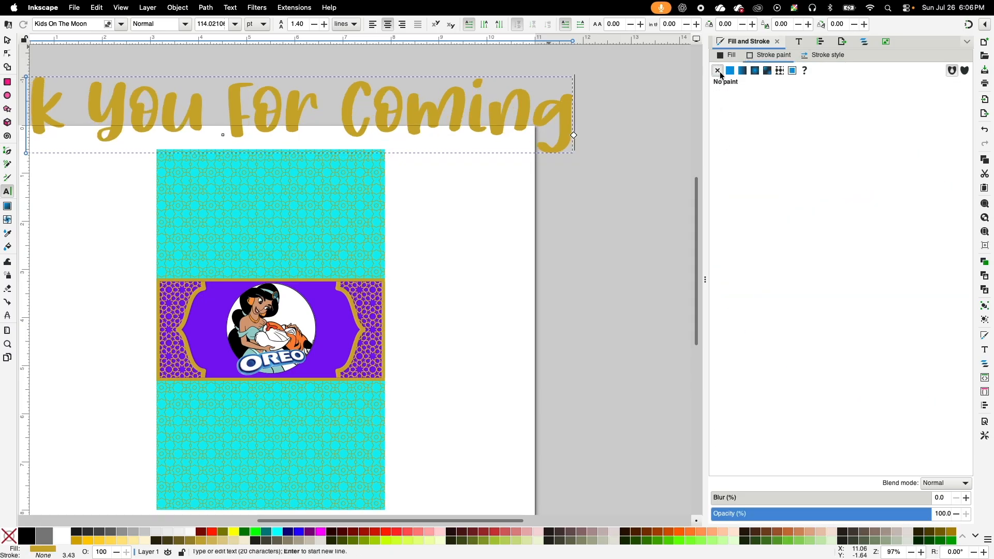
- Scale the text to about 3.815 in wide, place it near the wrapper's upper edge, and center it horizontally on the page
{"action": "left_click", "coordinate": [9, 41]}
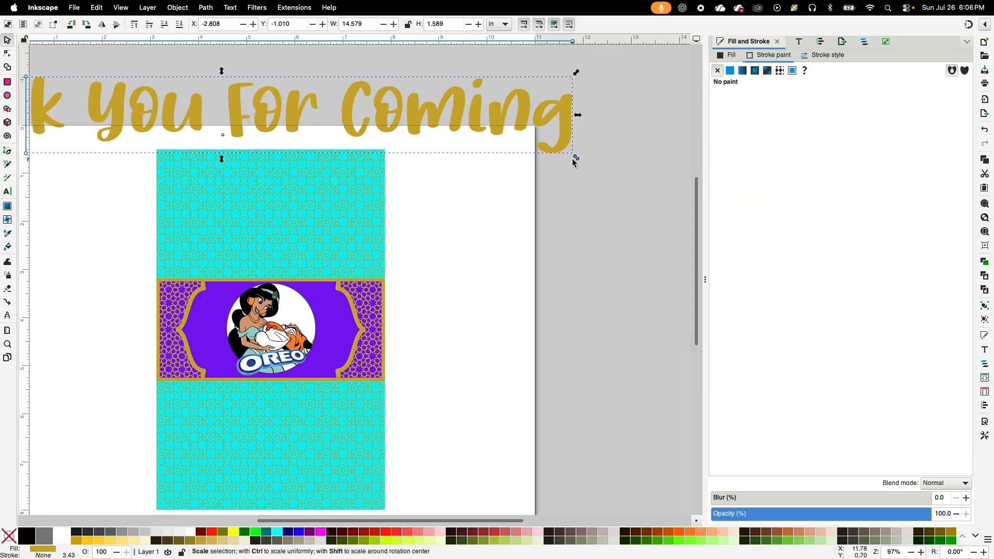
{"action": "left_click_drag", "start_coordinate": [576, 159], "coordinate": [268, 116]}
{"action": "left_click_drag", "start_coordinate": [135, 97], "coordinate": [401, 184]}
{"action": "left_click_drag", "start_coordinate": [457, 204], "coordinate": [339, 188]}
{"action": "left_click", "coordinate": [820, 41]}
{"action": "left_click", "coordinate": [745, 119]}
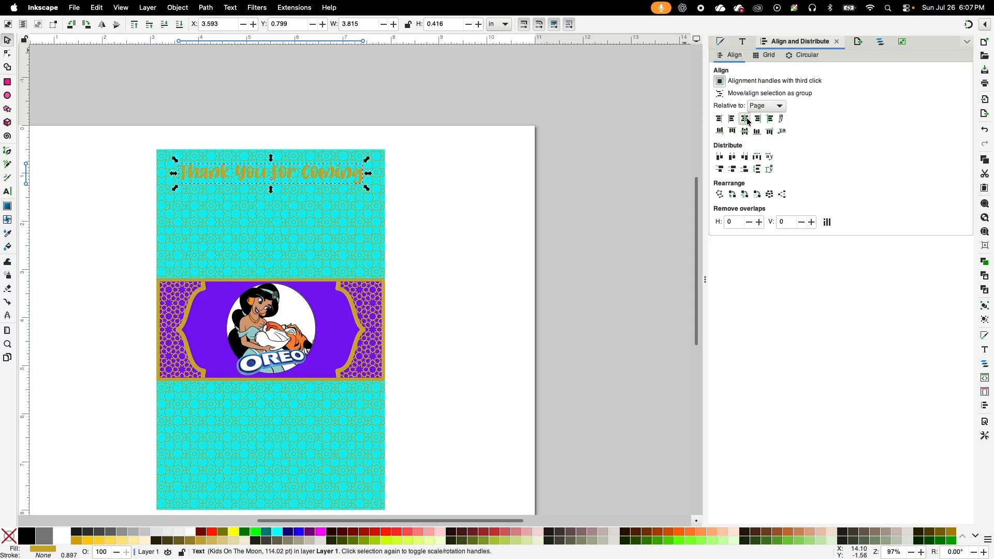
{"action": "left_click", "coordinate": [606, 227]}
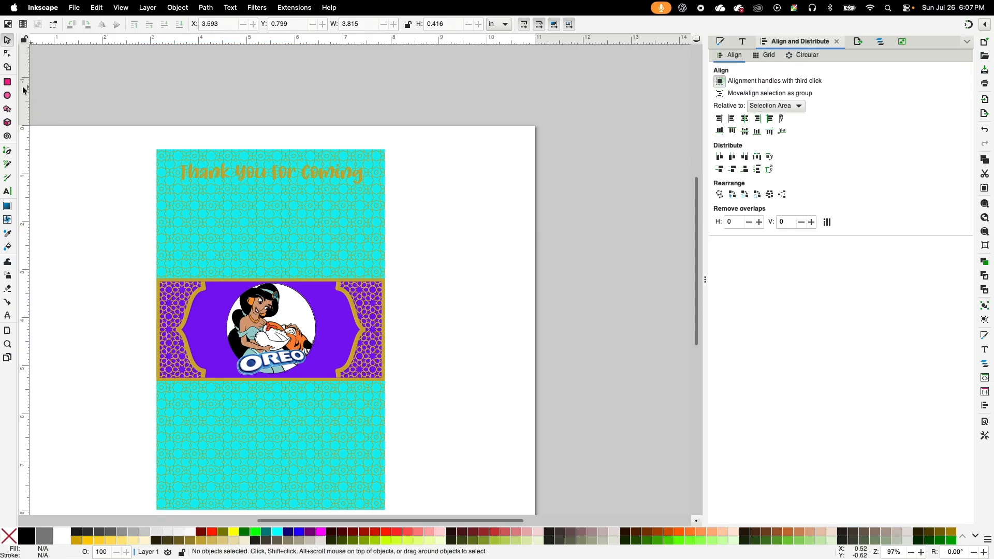
- Draw a gold rectangle about 4.758 × 0.904 in across the wrapper's upper edge and lower it one level in the stack
{"action": "left_click", "coordinate": [7, 83]}
{"action": "left_click_drag", "start_coordinate": [158, 150], "coordinate": [386, 192]}
{"action": "left_click", "coordinate": [178, 7]}
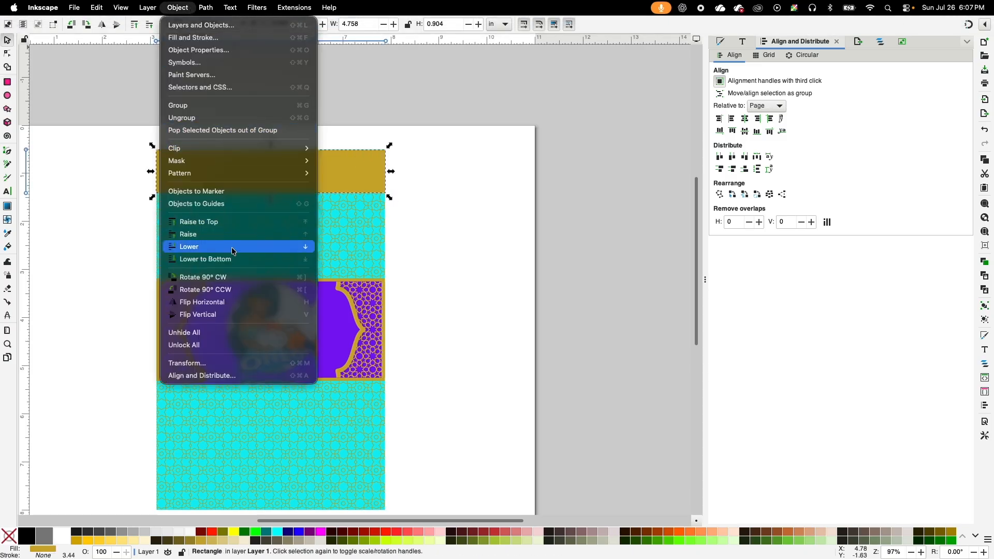
{"action": "left_click", "coordinate": [232, 247]}
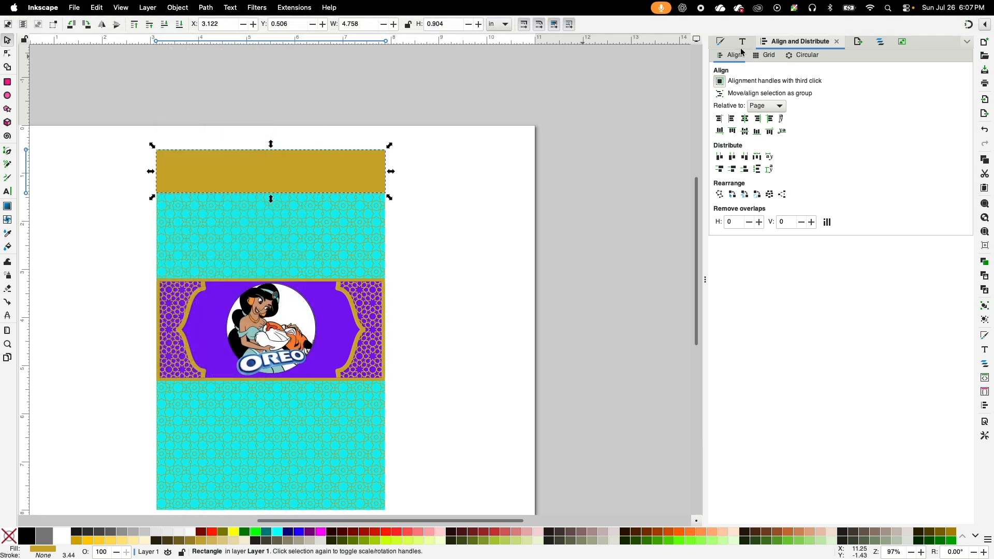
- Give the banner rectangle 57.4% opacity and a near-white fill, and shorten it to about 0.786 in high
{"action": "left_click", "coordinate": [721, 41]}
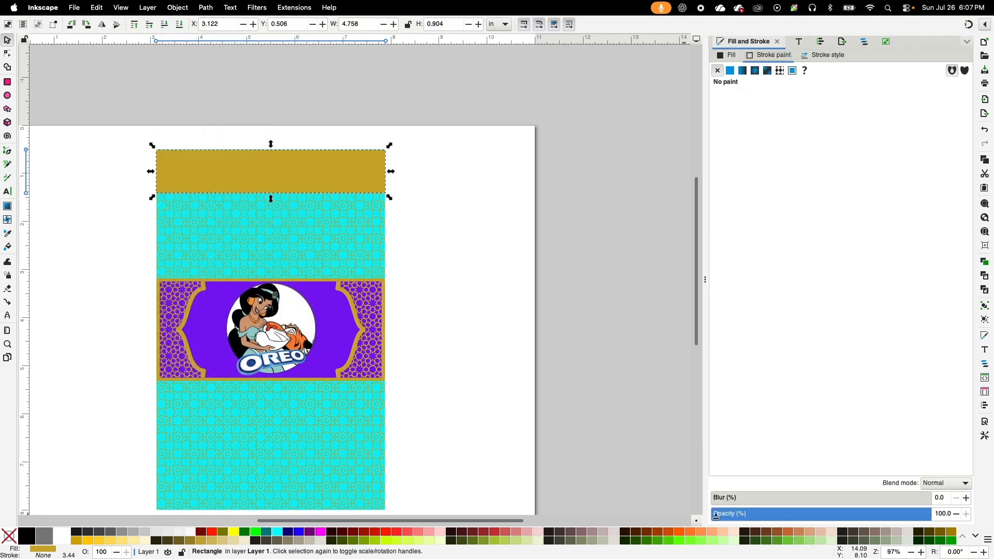
{"action": "left_click_drag", "start_coordinate": [925, 517], "coordinate": [838, 518]}
{"action": "left_click", "coordinate": [726, 56]}
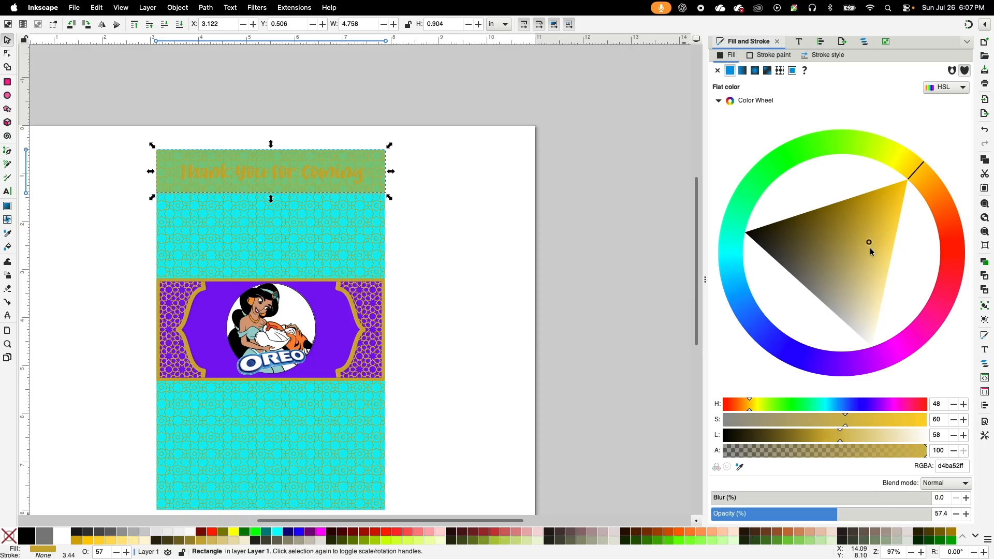
{"action": "left_click_drag", "start_coordinate": [868, 221], "coordinate": [875, 368]}
- Center the "Thank You For Coming" text horizontally and vertically on the pale banner rectangle and group the two
{"action": "key", "text": "ctrl+shift+a"}
{"action": "left_click", "coordinate": [336, 175], "text": "shift"}
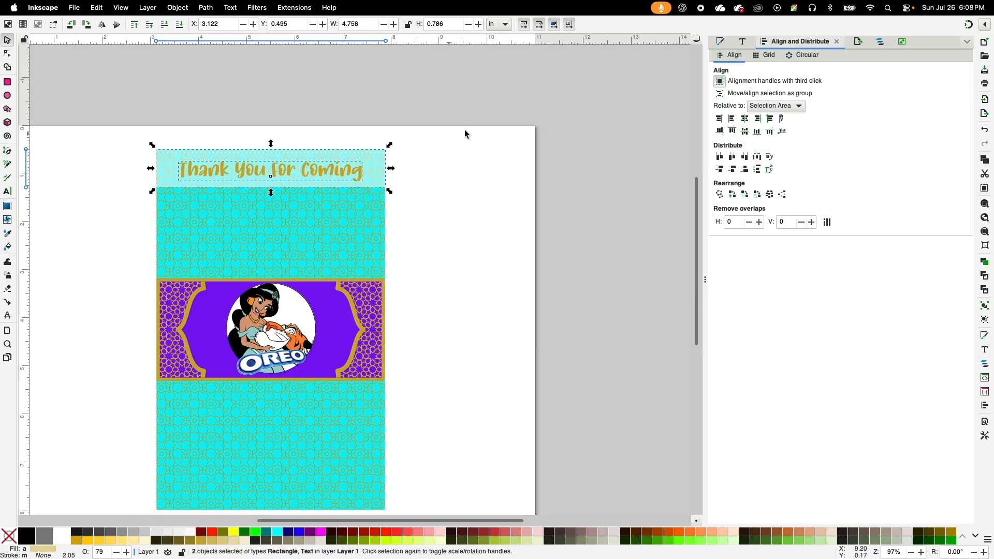
{"action": "left_click", "coordinate": [745, 119]}
{"action": "left_click", "coordinate": [746, 132]}
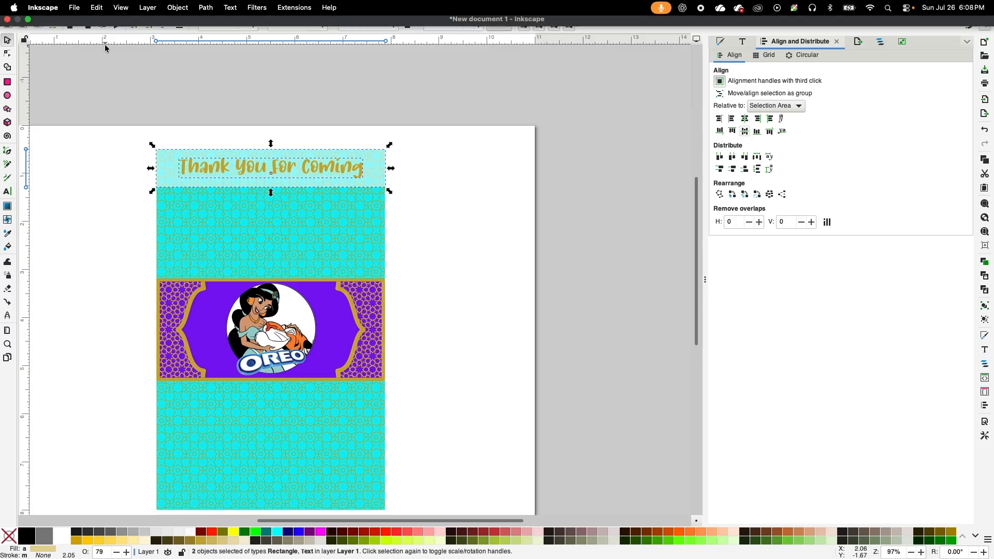
{"action": "left_click", "coordinate": [186, 10]}
{"action": "left_click", "coordinate": [191, 108]}
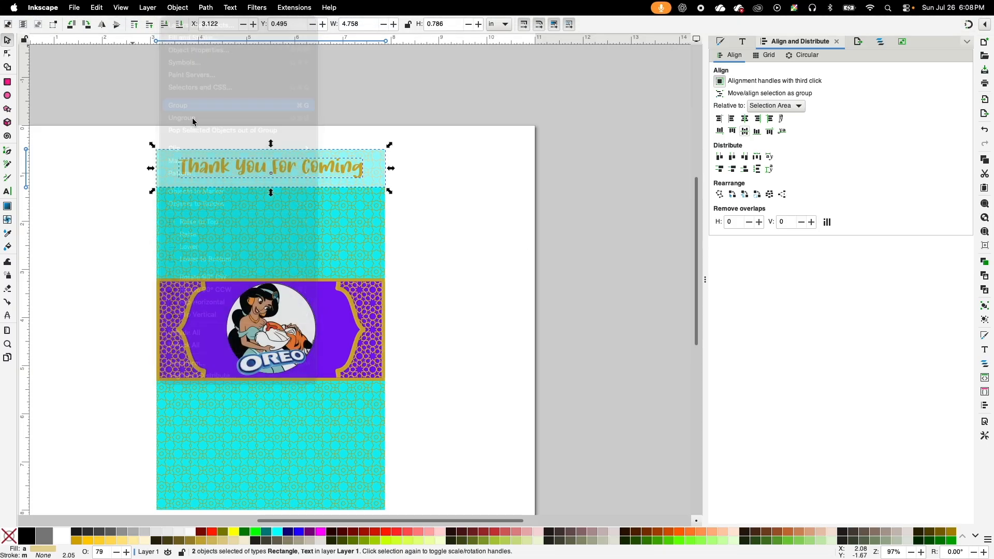
- Select all four parts of the wrapper, including banner, background, picture and logo, and group them
{"action": "scroll", "coordinate": [414, 492], "scroll_direction": "down", "scroll_amount": 4}
{"action": "left_click", "coordinate": [414, 491]}
{"action": "left_click_drag", "start_coordinate": [414, 489], "coordinate": [141, 45]}
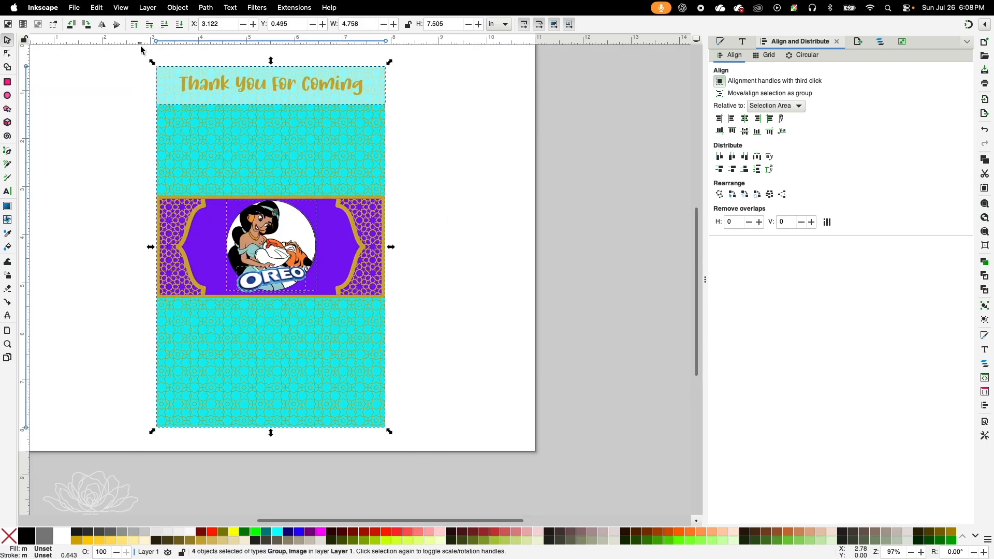
{"action": "scroll", "coordinate": [492, 382], "scroll_direction": "up", "scroll_amount": 4}
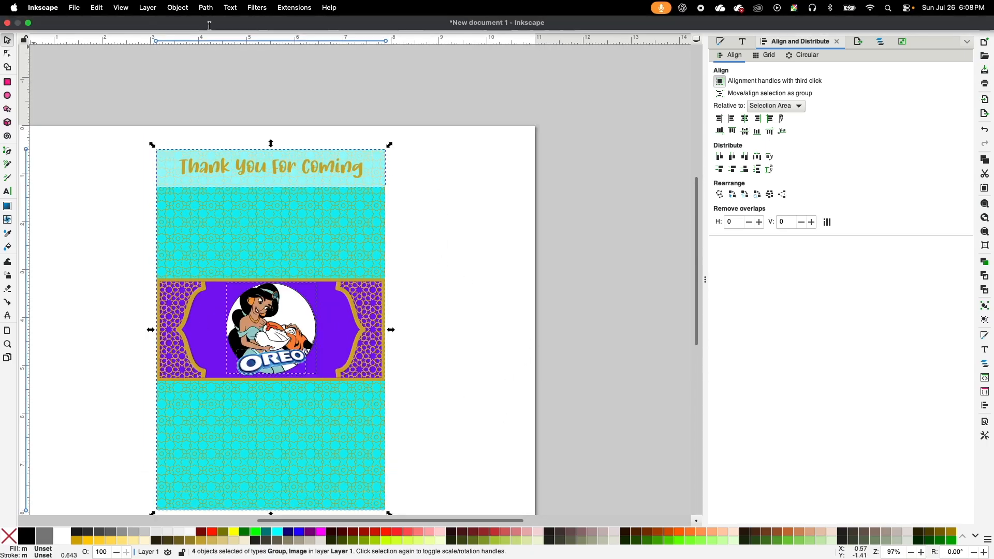
{"action": "left_click", "coordinate": [179, 8]}
{"action": "left_click", "coordinate": [196, 105]}
- Move the wrapper group to about X 0.506, Y 0.345 in, duplicate it, and place the copy beside it at about X 5.587 in
{"action": "scroll", "coordinate": [439, 437], "scroll_direction": "left", "scroll_amount": 4}
{"action": "left_click_drag", "start_coordinate": [423, 429], "coordinate": [297, 423]}
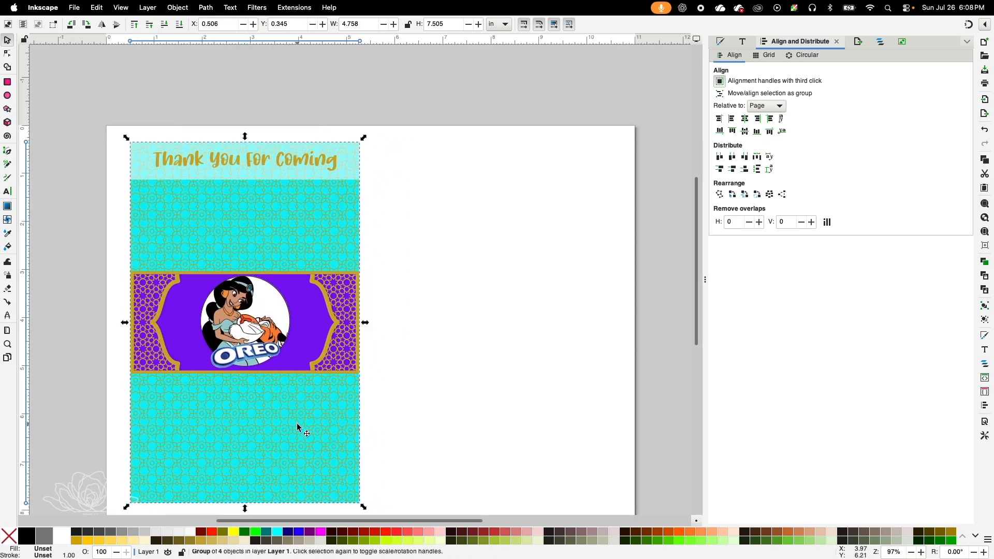
{"action": "key", "text": "ctrl+d"}
{"action": "left_click_drag", "start_coordinate": [273, 357], "coordinate": [497, 350]}
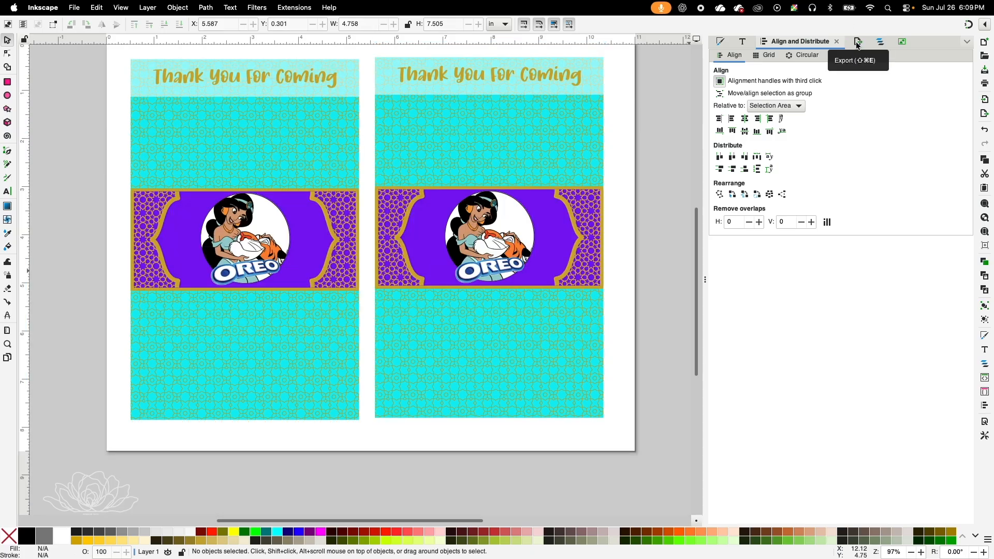
- Set up a single-file export of the page at 300 DPI in PDF format
{"action": "left_click", "coordinate": [858, 43]}
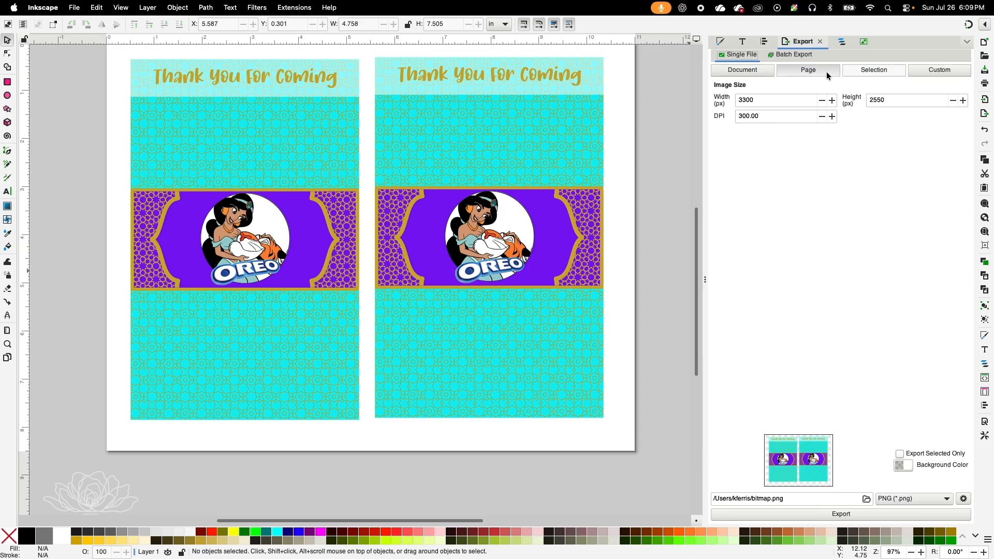
{"action": "left_click", "coordinate": [784, 116]}
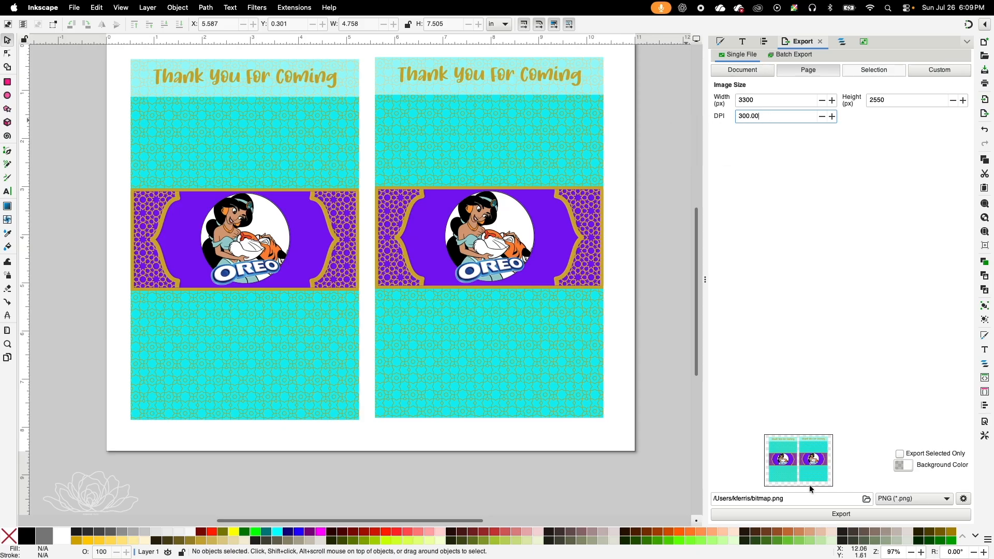
{"action": "left_click", "coordinate": [910, 500]}
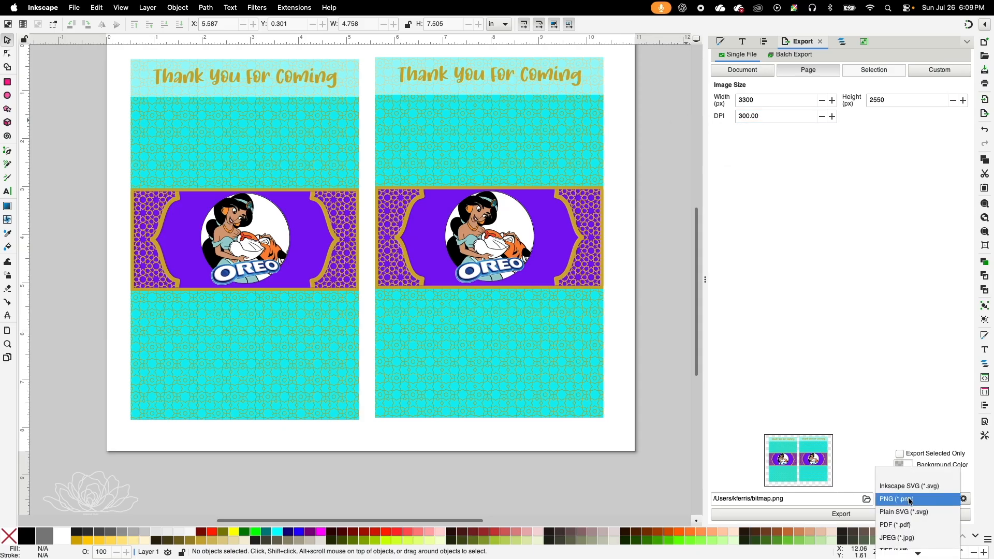
{"action": "left_click", "coordinate": [897, 525]}
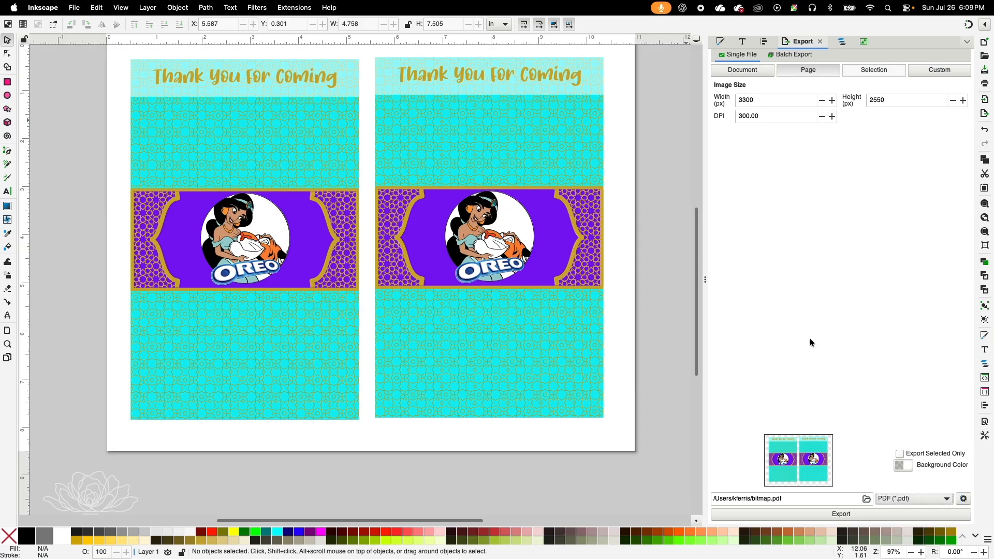
- Center both wrappers vertically on the page at Y 0.498 in and check the page layout
{"action": "key", "text": "ctrl+shift+a"}
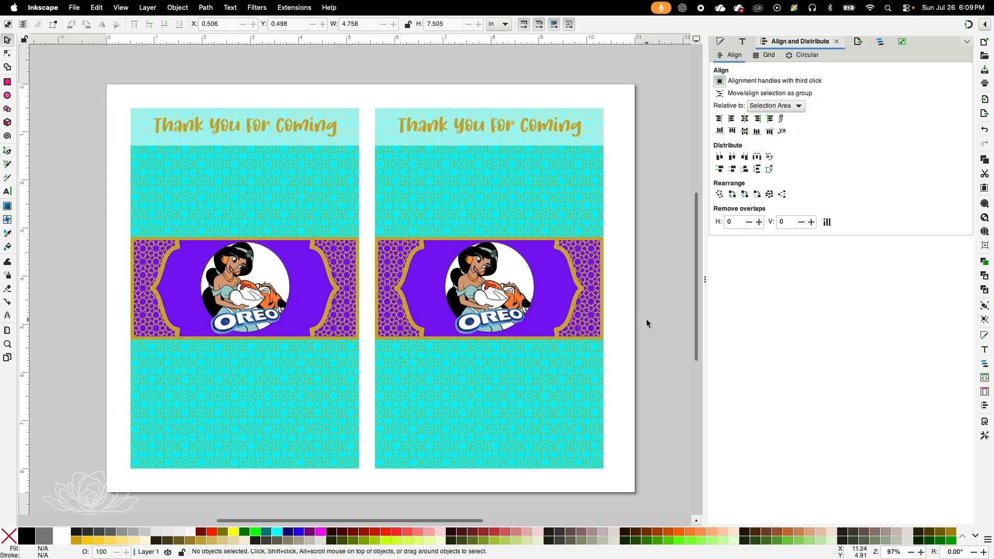
{"action": "scroll", "coordinate": [647, 323], "scroll_direction": "down", "scroll_amount": 4}
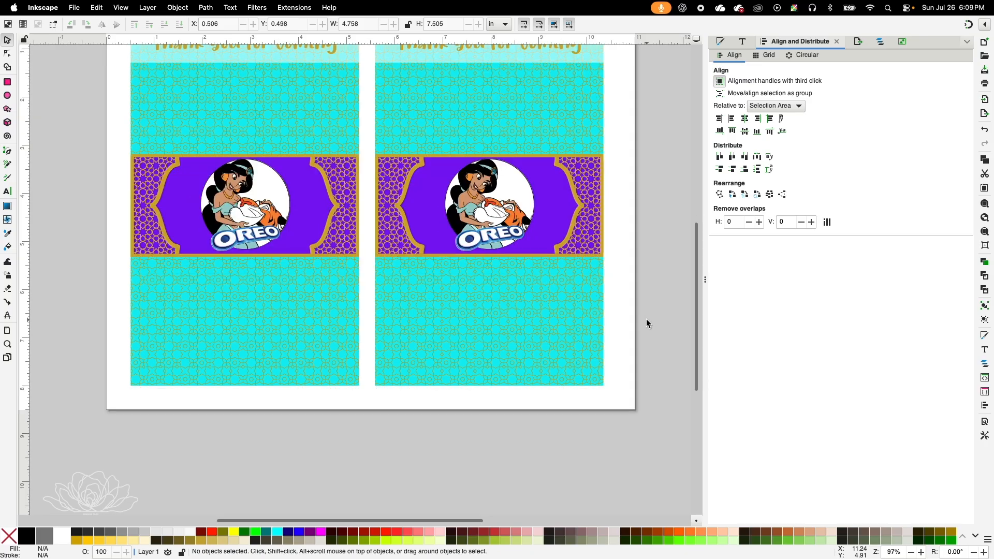
{"action": "scroll", "coordinate": [647, 322], "scroll_direction": "up", "scroll_amount": 4}
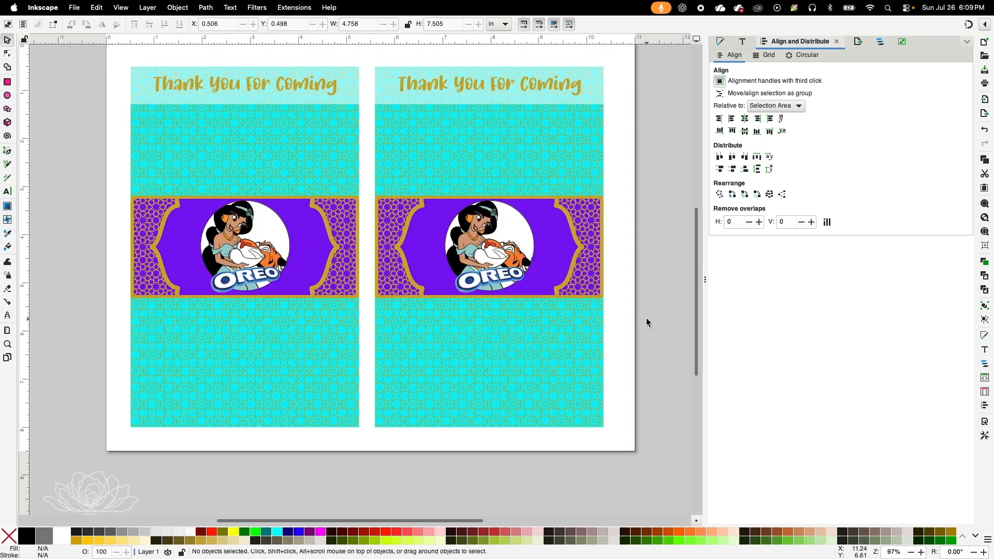